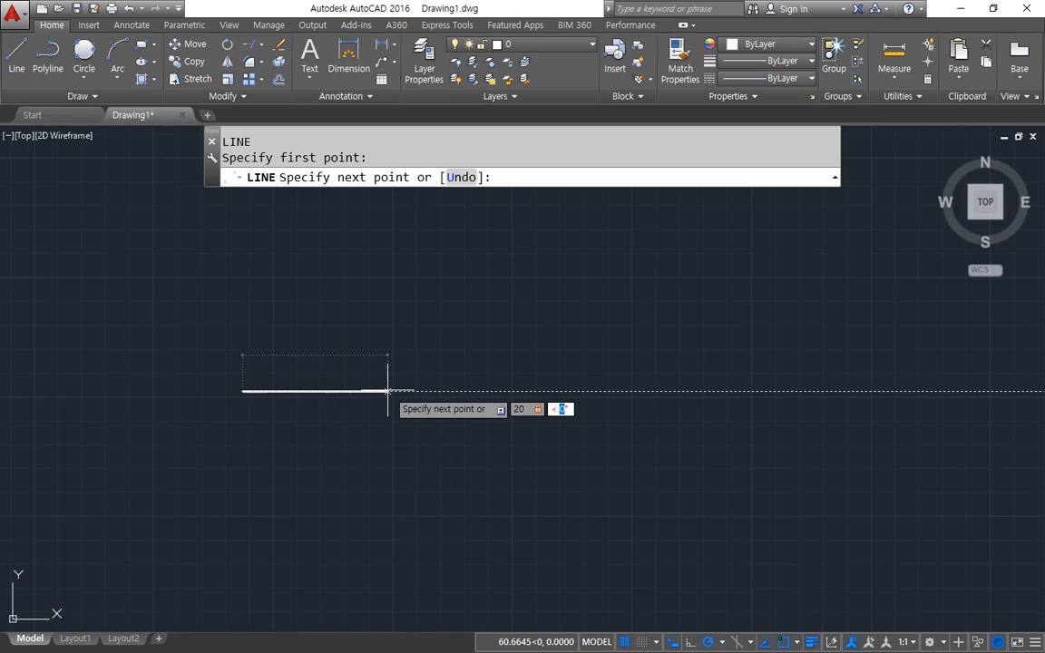
Draw the outline's first three line segments: 20 units at 0°, 70 units at 90° and 20 units at 180°
text(0)
key(Return)
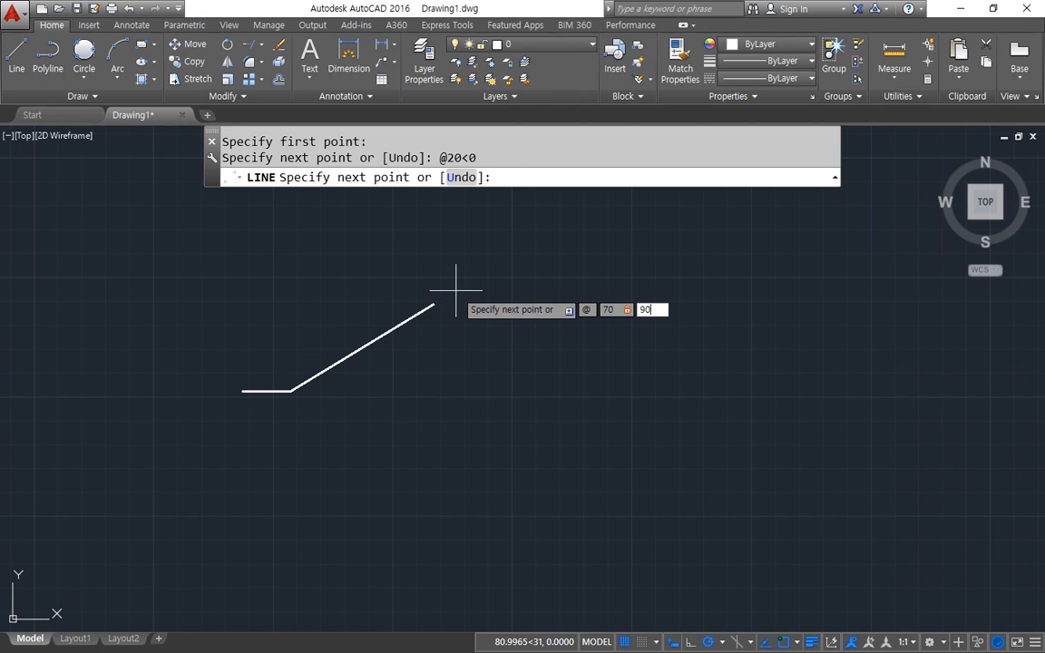
text(90)
key(Return)
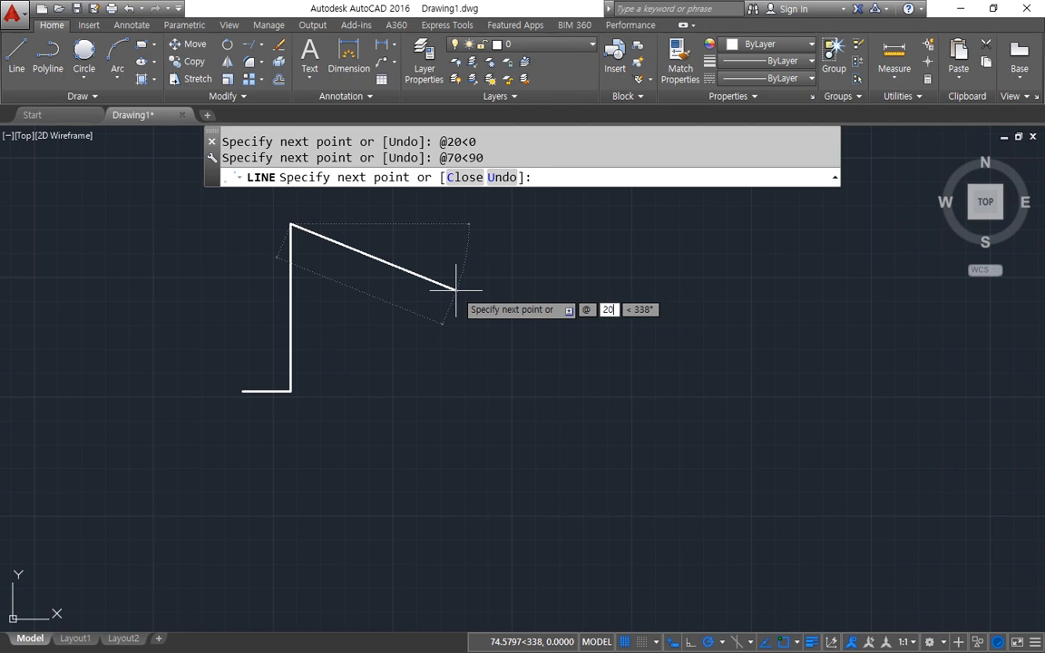
key(Return)
text(20)
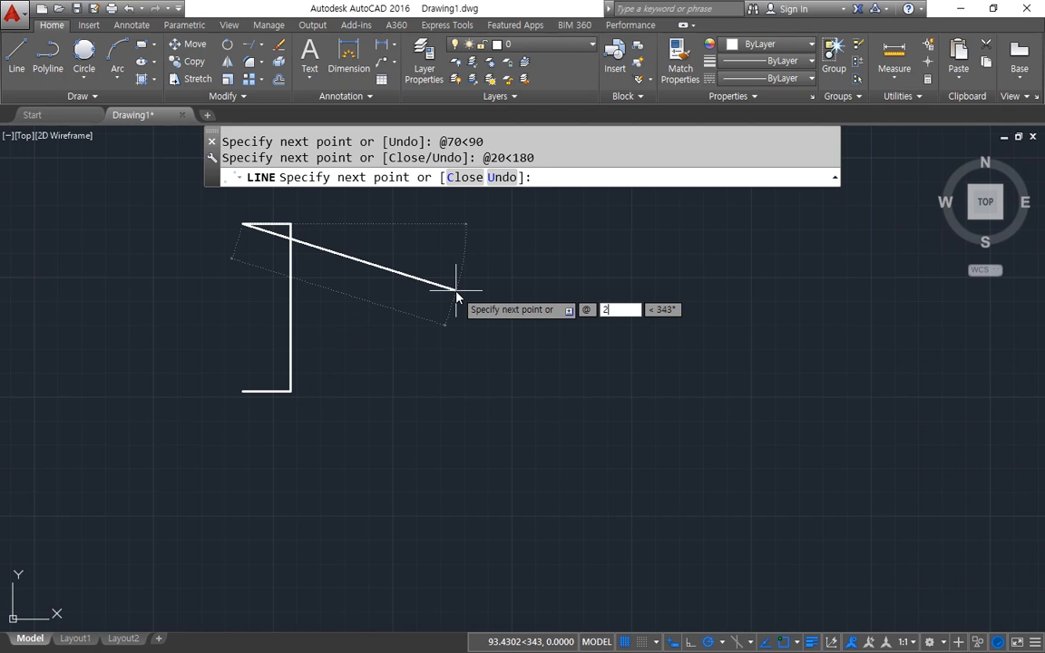
key(Tab)
text(0)
key(Return)
key(ctrl+z)
Continue the outline with a 20-unit segment at -90° and a 70-unit segment at 0°
text(20)
key(Tab)
text(-90)
key(Return)
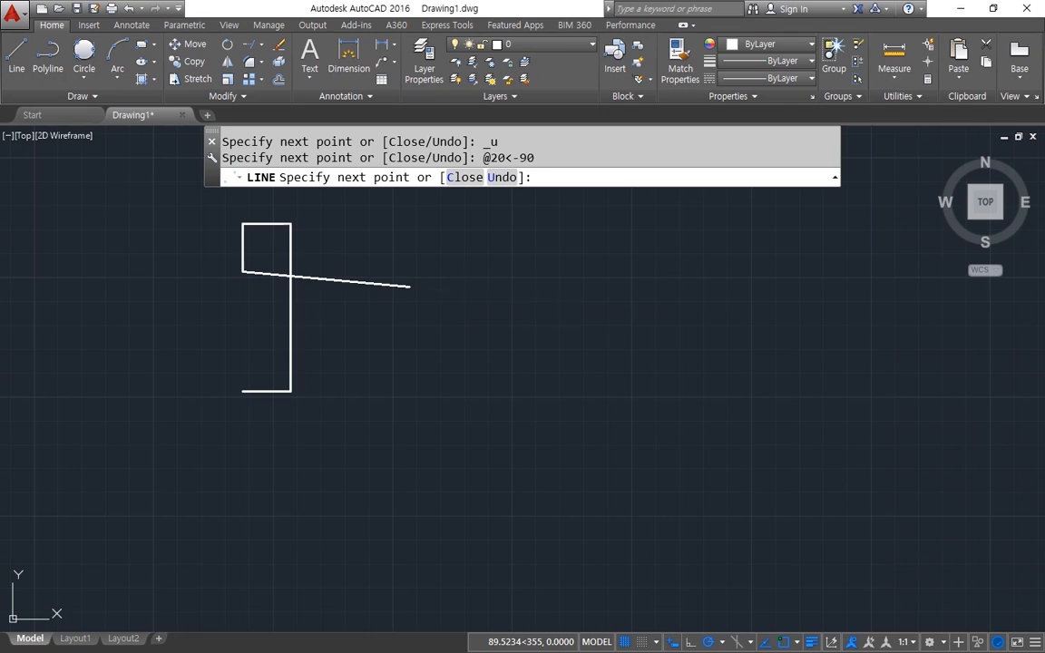
text(0)
key(Return)
Add the upper-right corner square's segments: 20 units at 90° and 20 units at 180°
text(0)
key(Return)
key(Tab)
text(180)
key(Return)
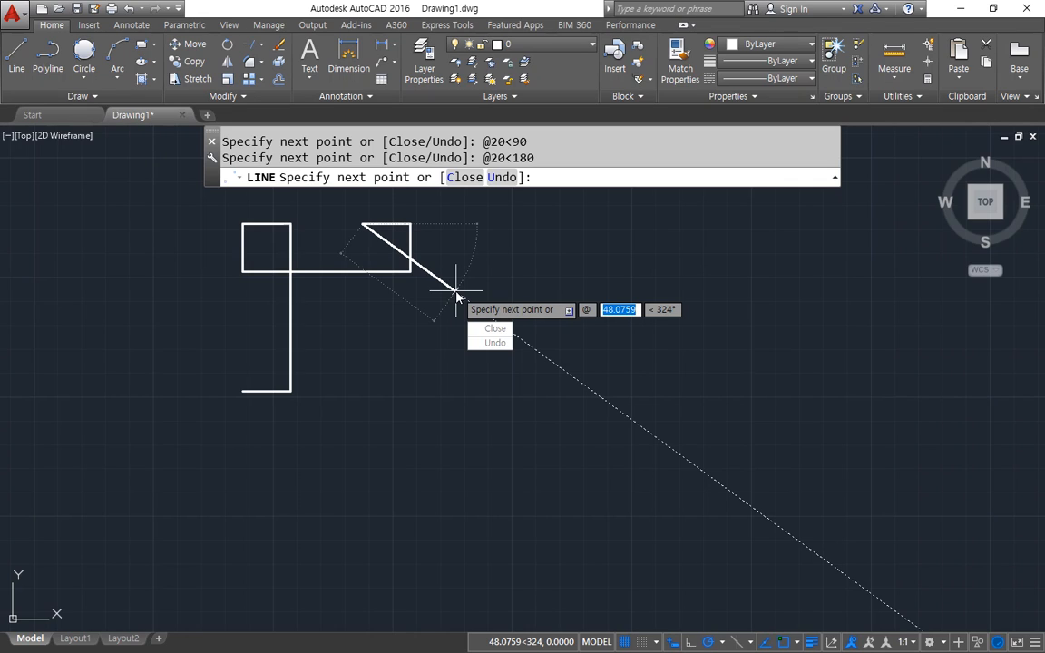
key(Tab)
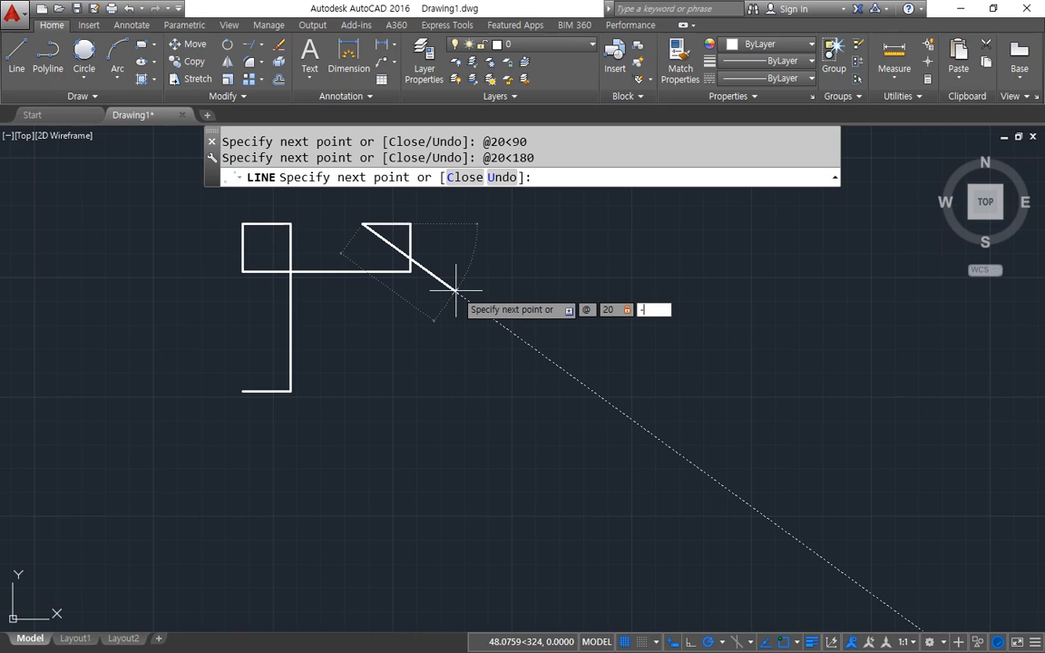
key(Return)
key(ctrl+z)
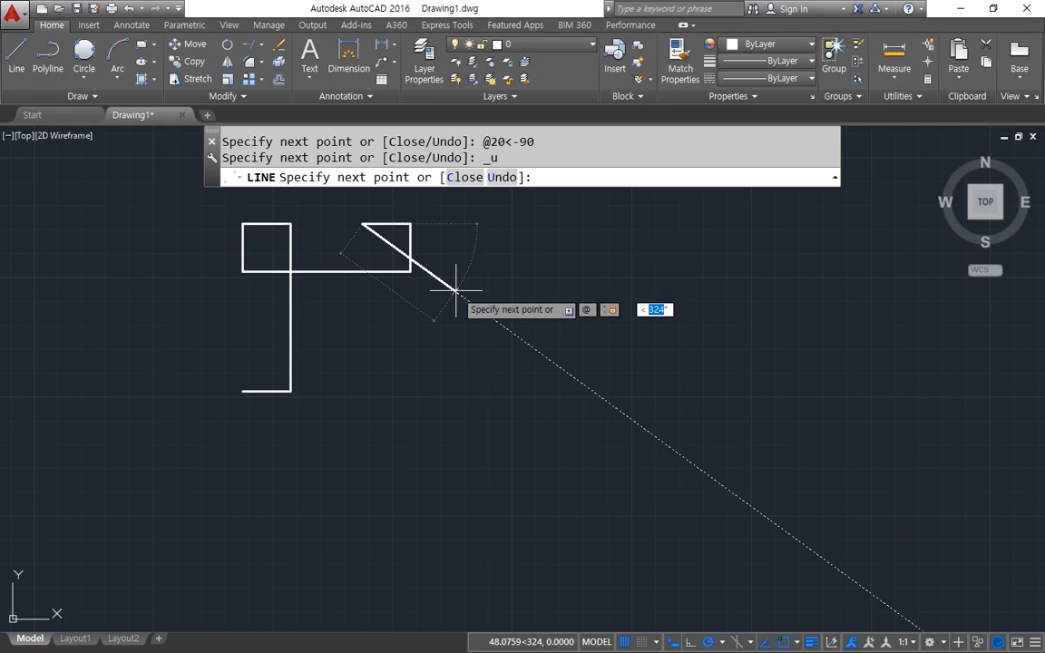
Continue the outline with segments of 70 units at -90°, 20 units at 0° and 20 units at 90°
key(Return)
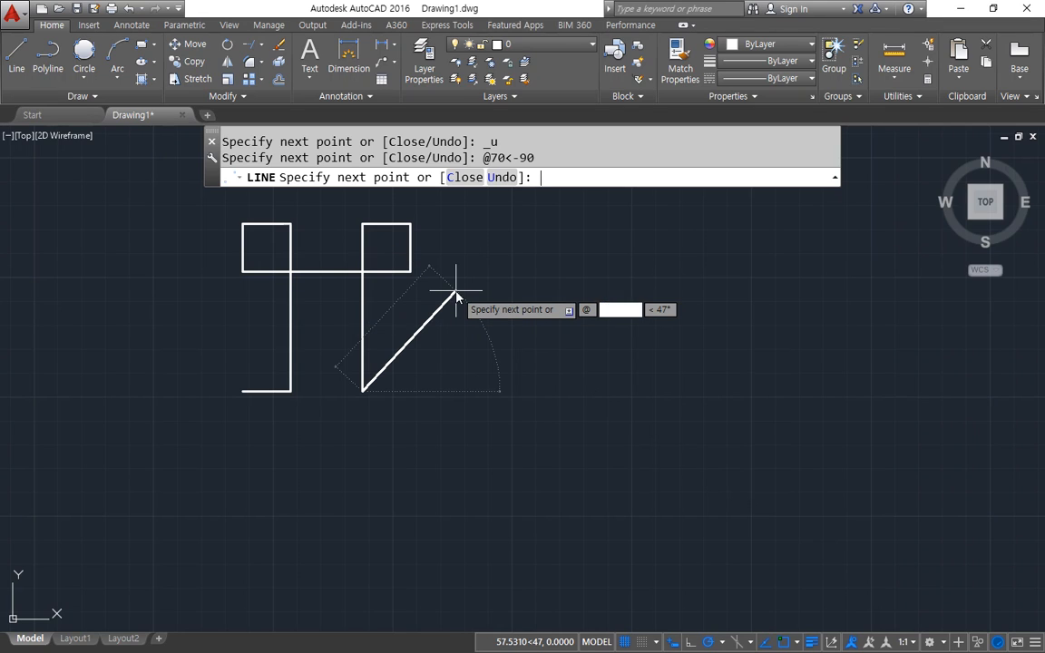
text(0)
key(Return)
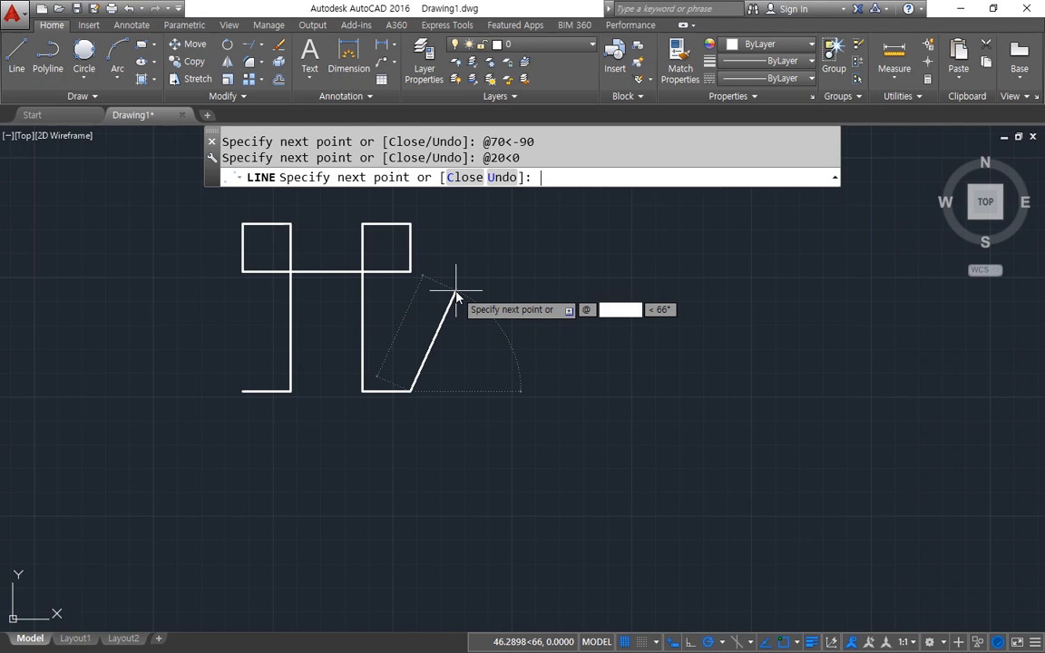
text(90)
key(Return)
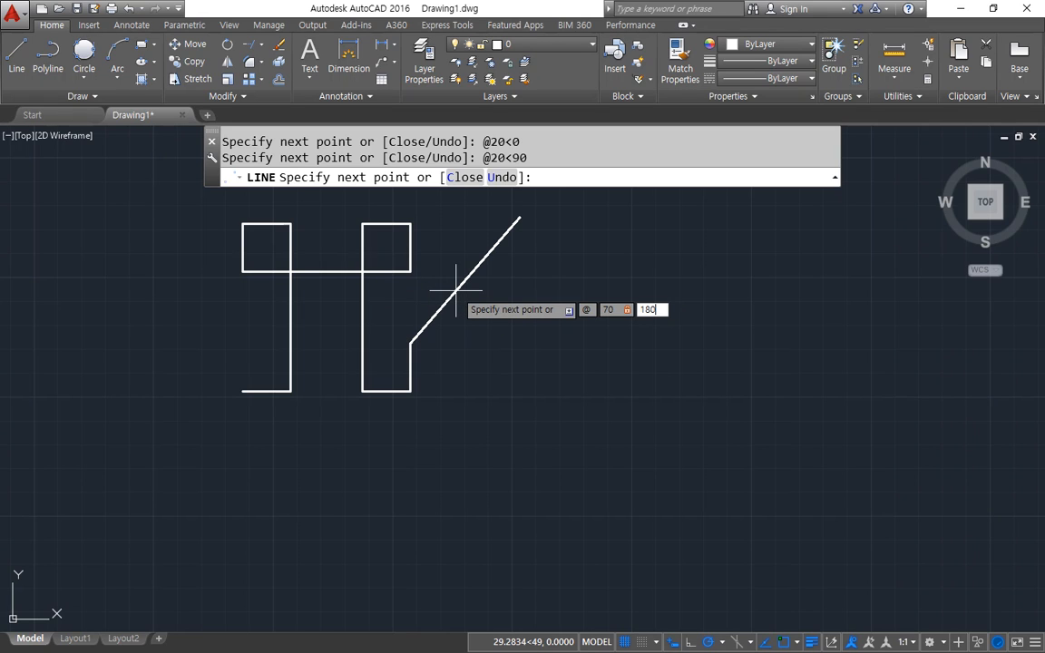
Add a 70-unit segment at 180° and close the outline back to its start point
key(Return)
text(c)
key(Return)
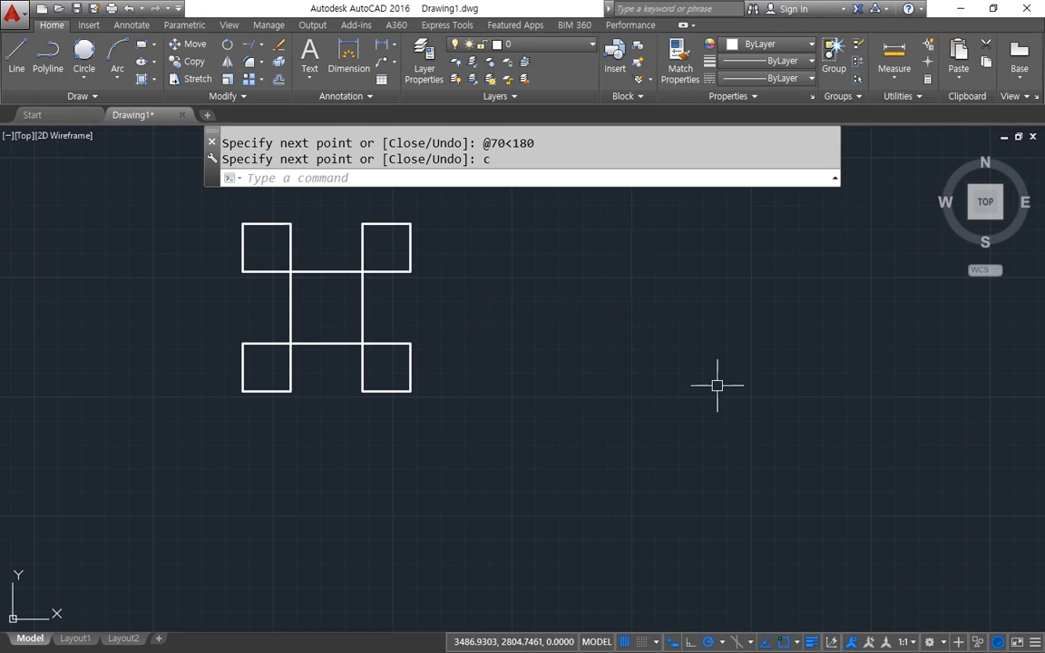
Start a second line figure to the right of the first one with a 20-unit horizontal segment
middle_drag(419, 383, 334, 405)
text(l)
key(Return)
click(445, 421)
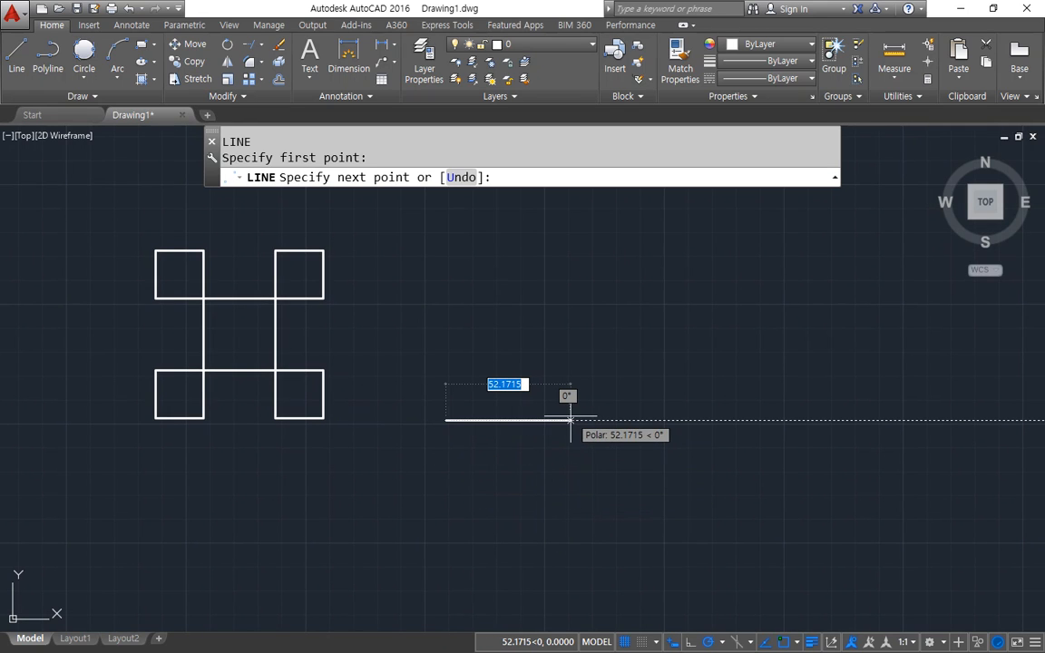
text(20)
key(Return)
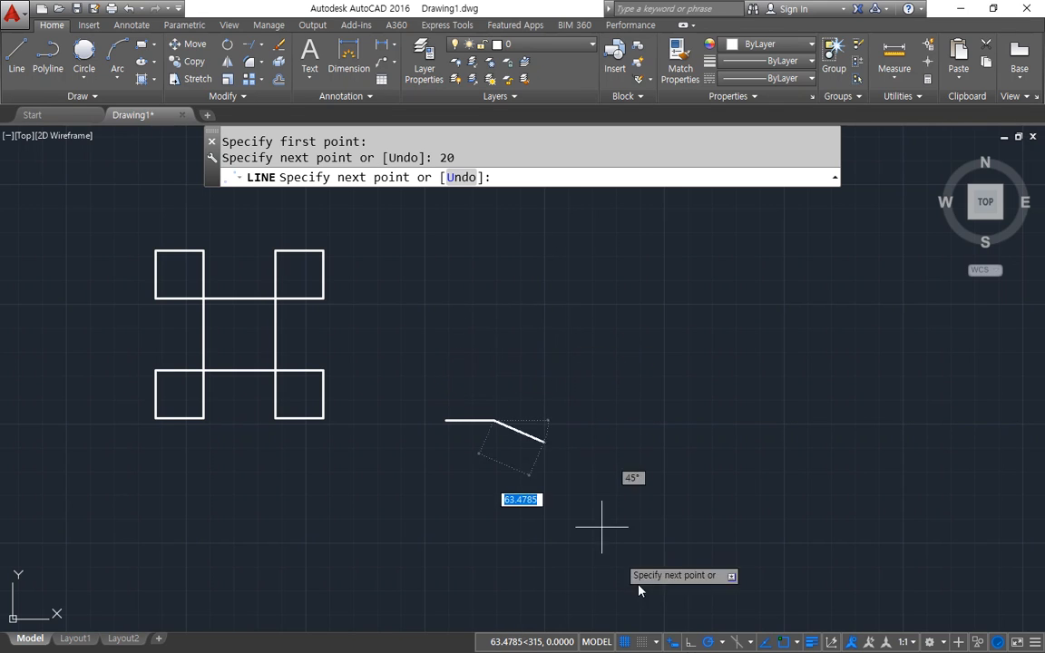
Set polar tracking to 90° increments and draw a 70-unit segment straight up
click(723, 642)
click(724, 643)
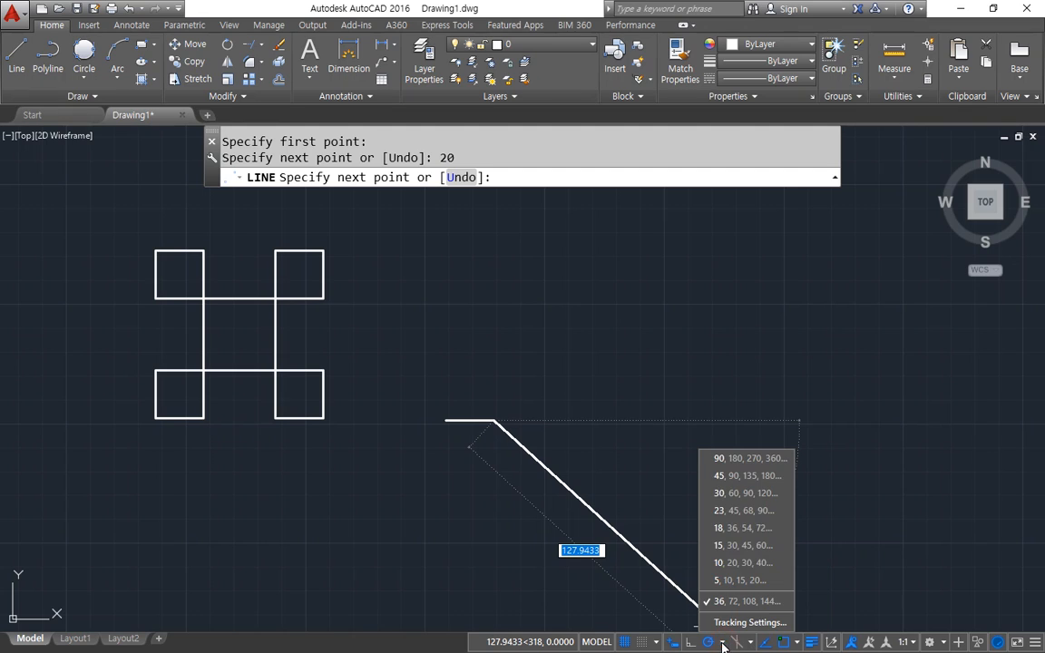
click(737, 458)
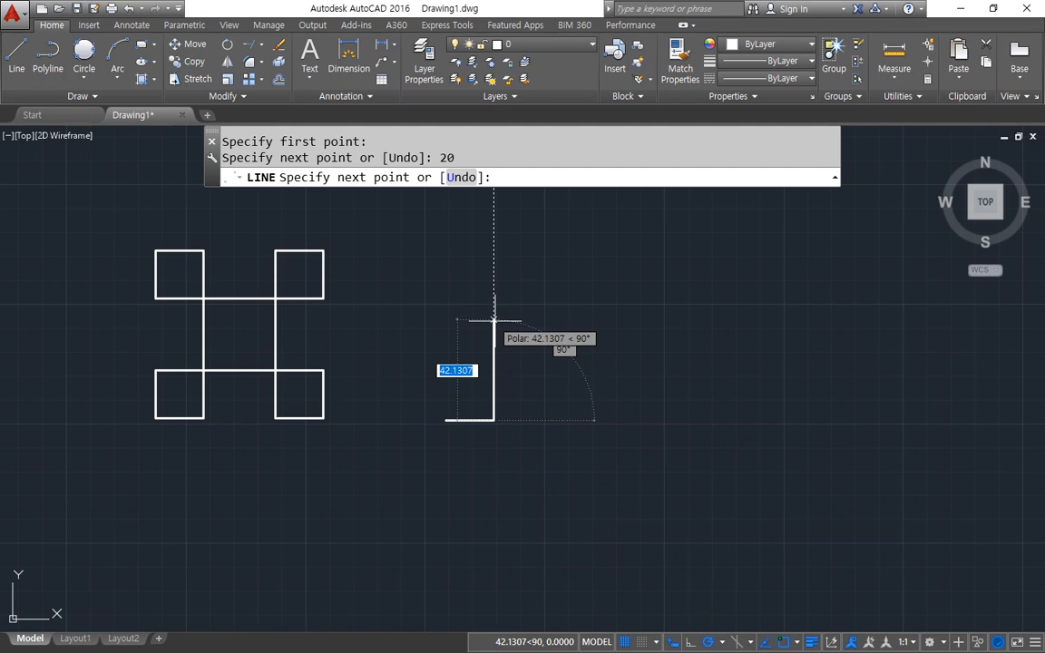
text(70)
key(Return)
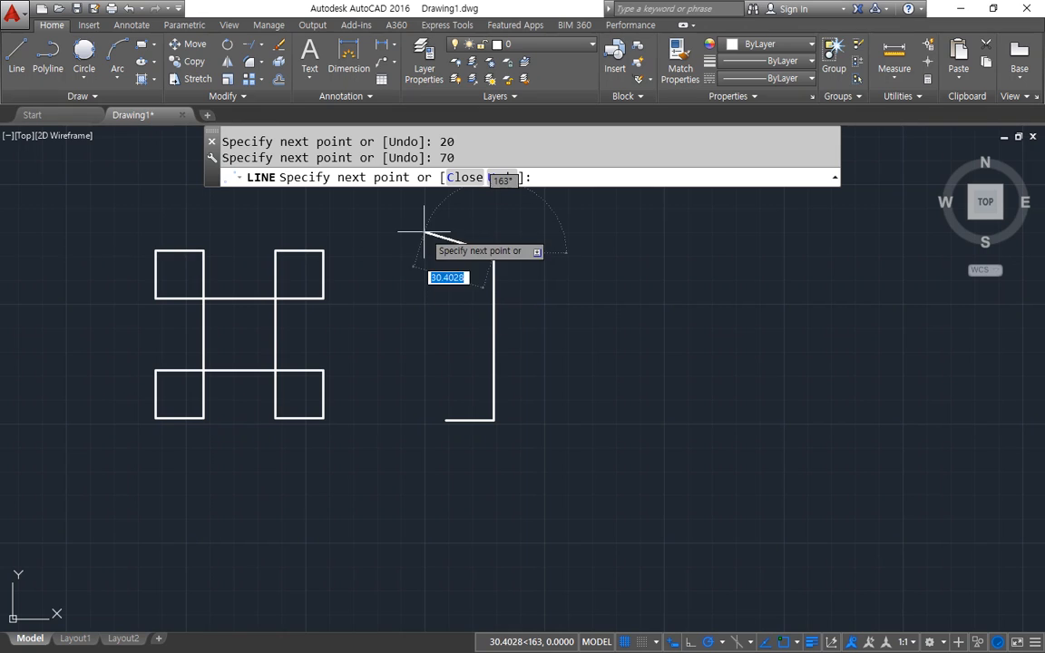
Continue the second figure with segments 20 units to the left, 20 units down and 70 units to the right
text(20)
key(Return)
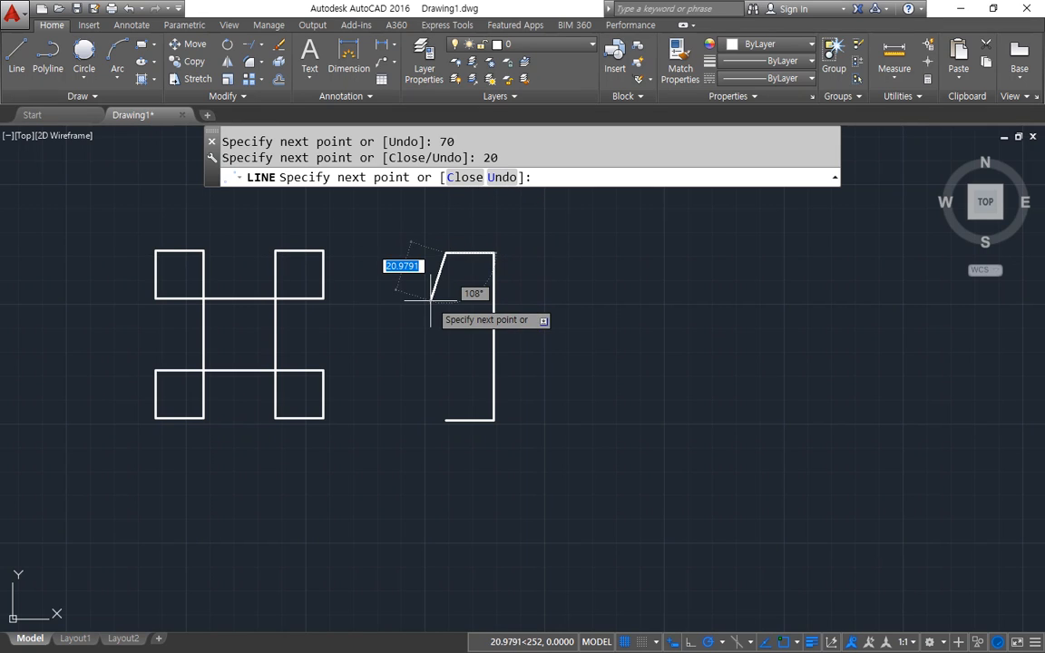
text(20)
key(Return)
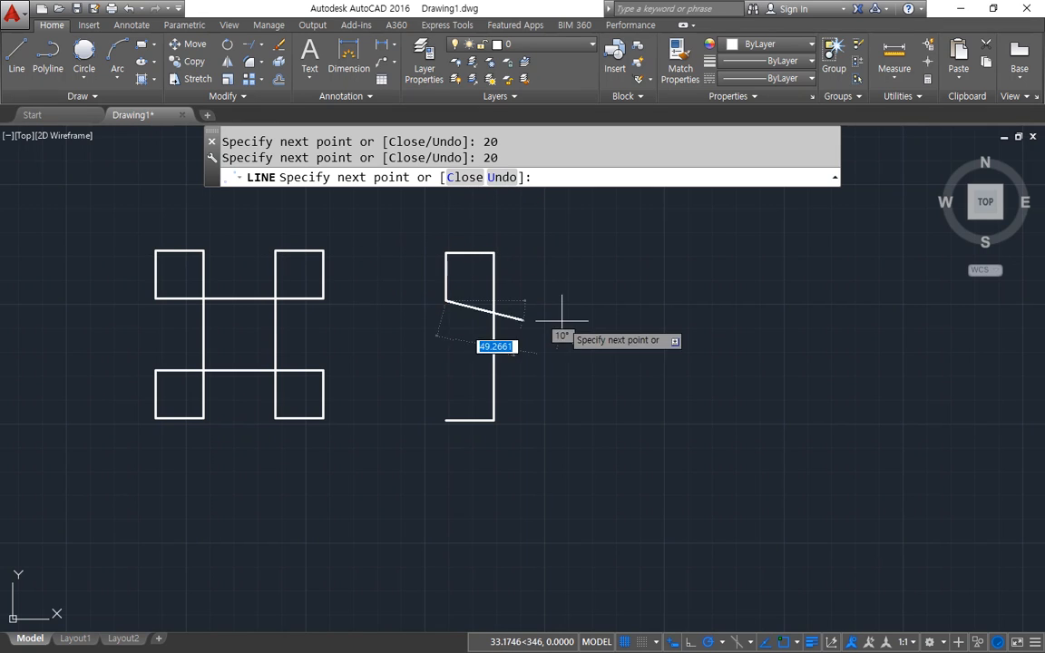
text(20)
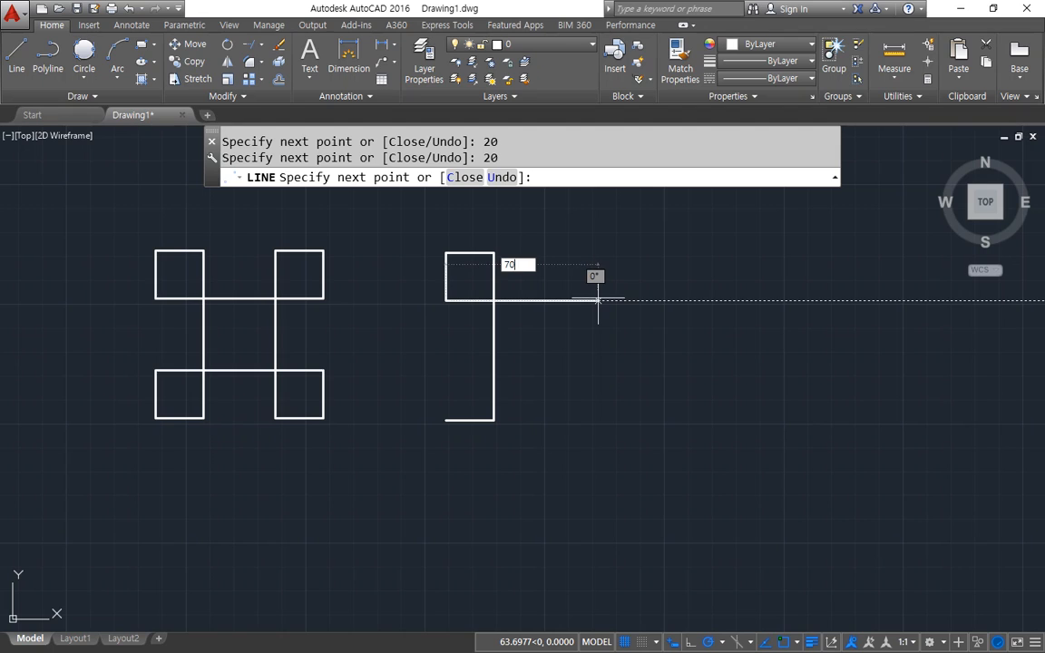
key(Return)
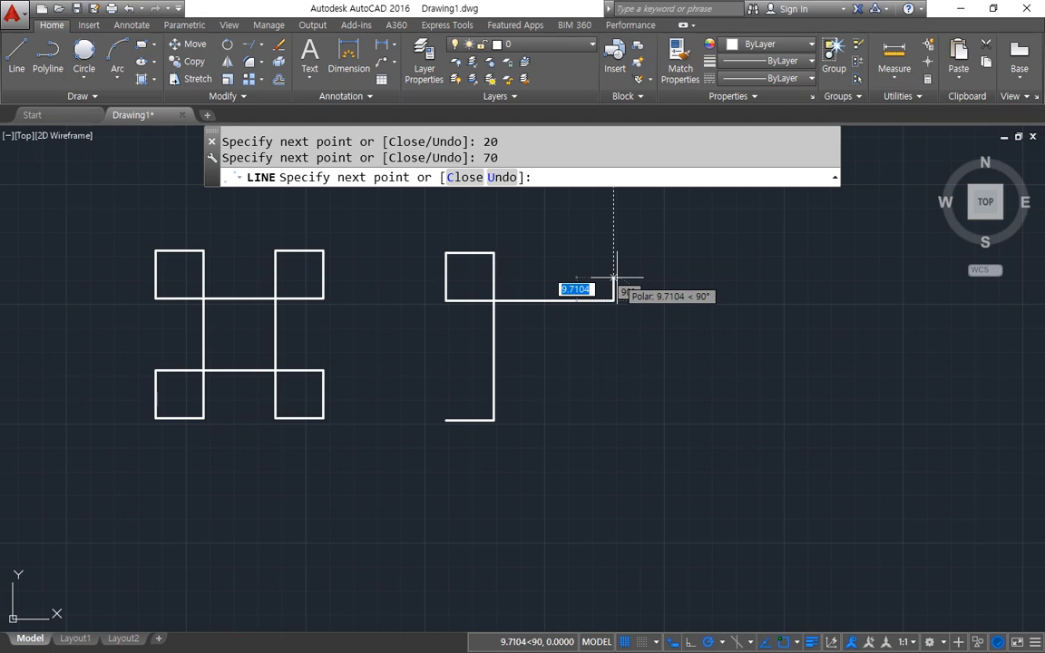
Extend the second figure 20 units up, 20 units to the left and 70 units down
text(20)
key(Return)
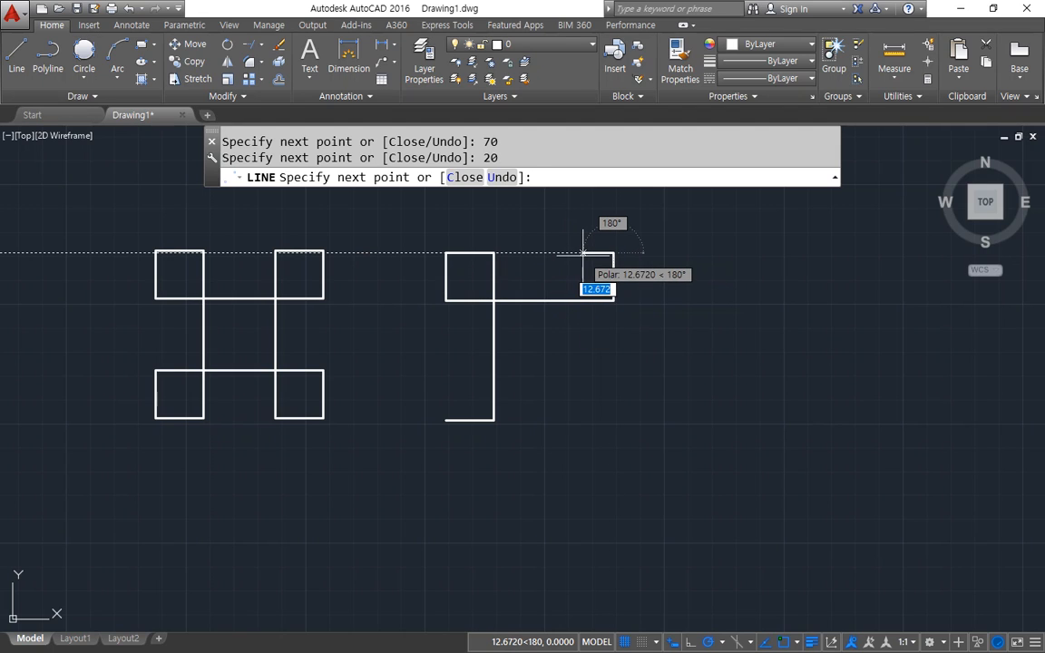
text(20)
key(Return)
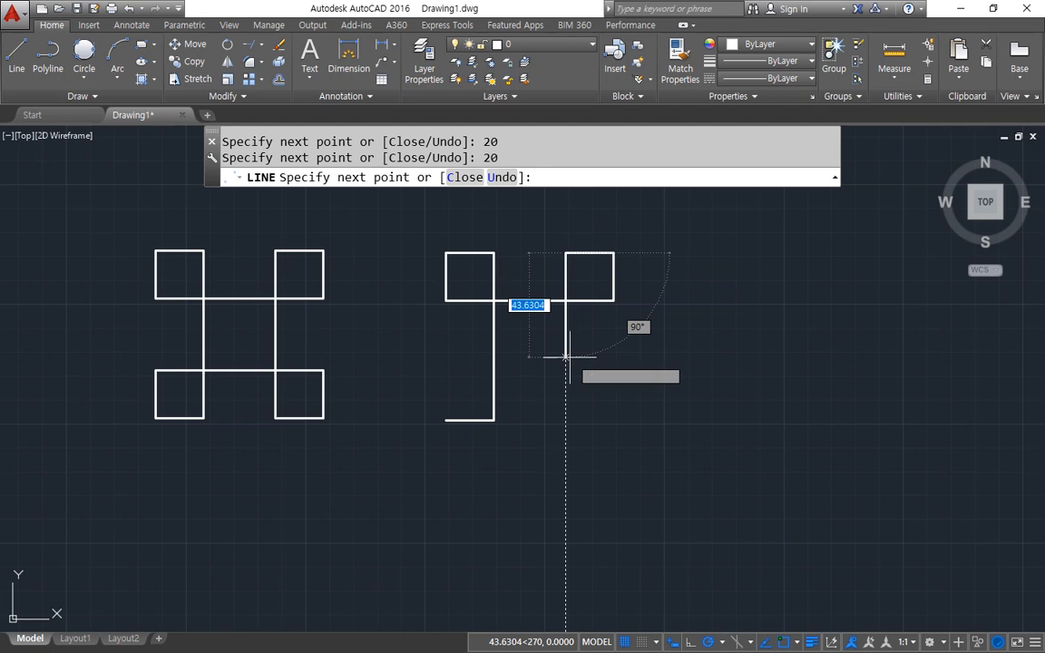
text(70)
key(Return)
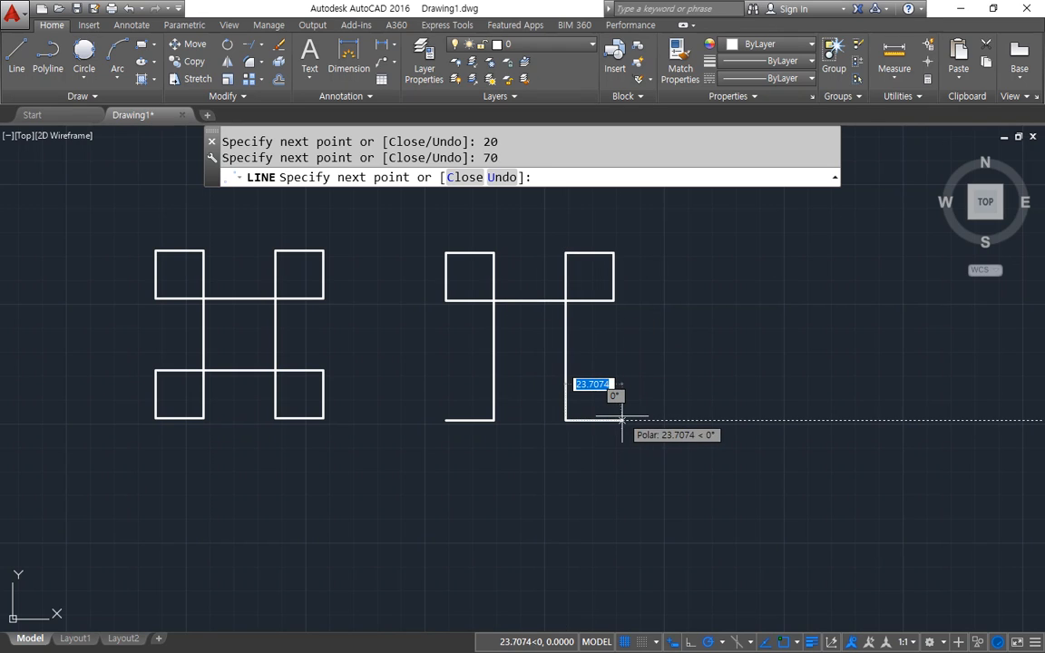
Complete the second figure with segments 20 units right, 20 units up and 70 units left, and close it
text(20)
key(Return)
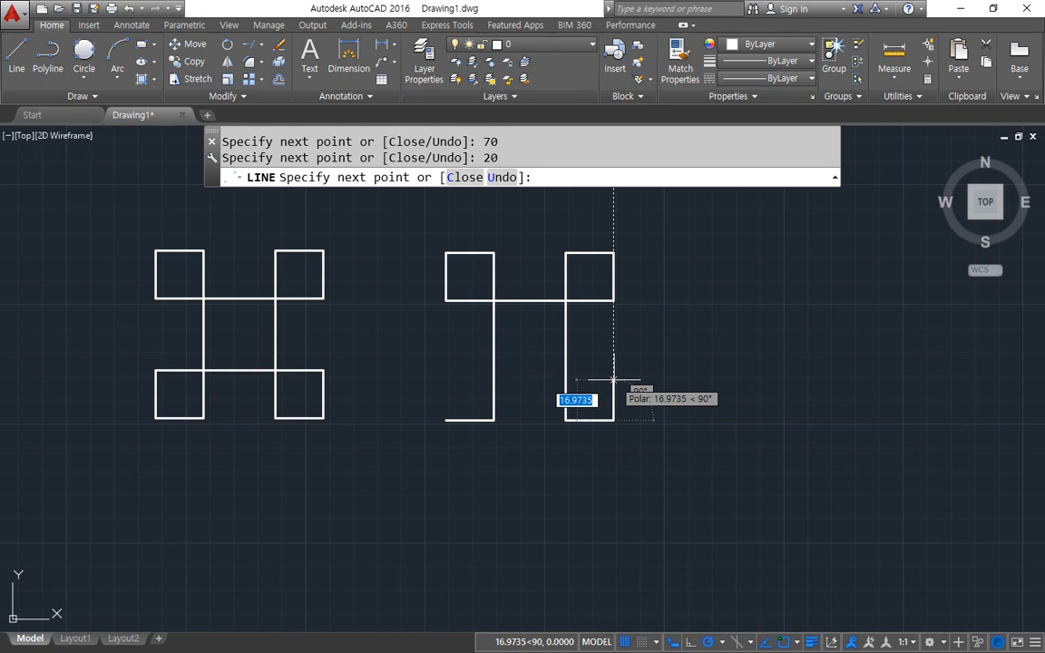
text(20)
key(Return)
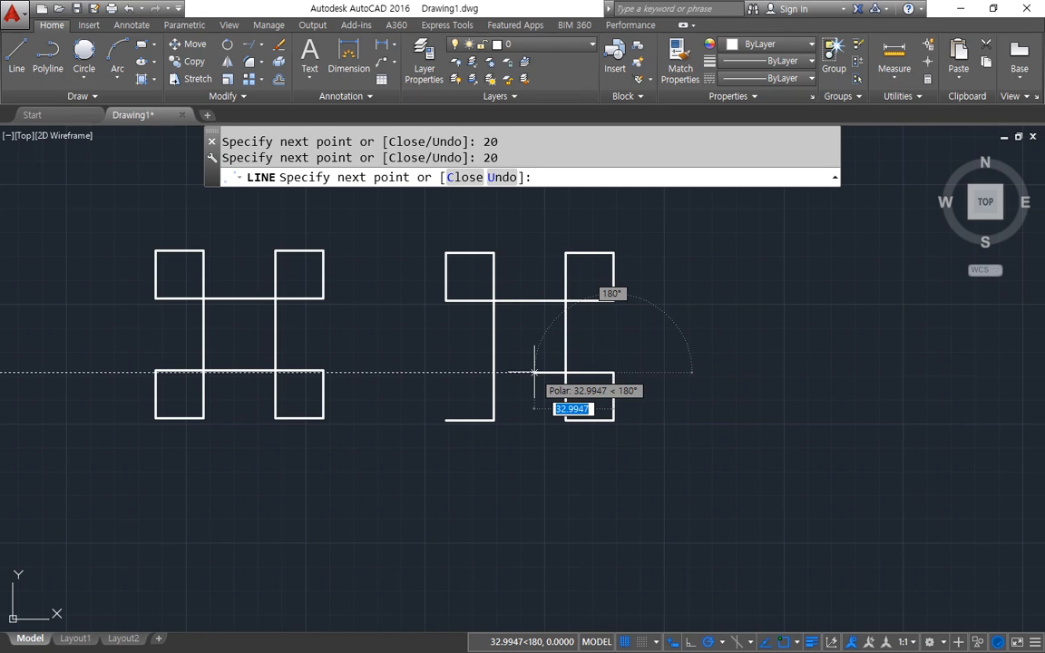
text(70)
key(Return)
text(c)
key(Return)
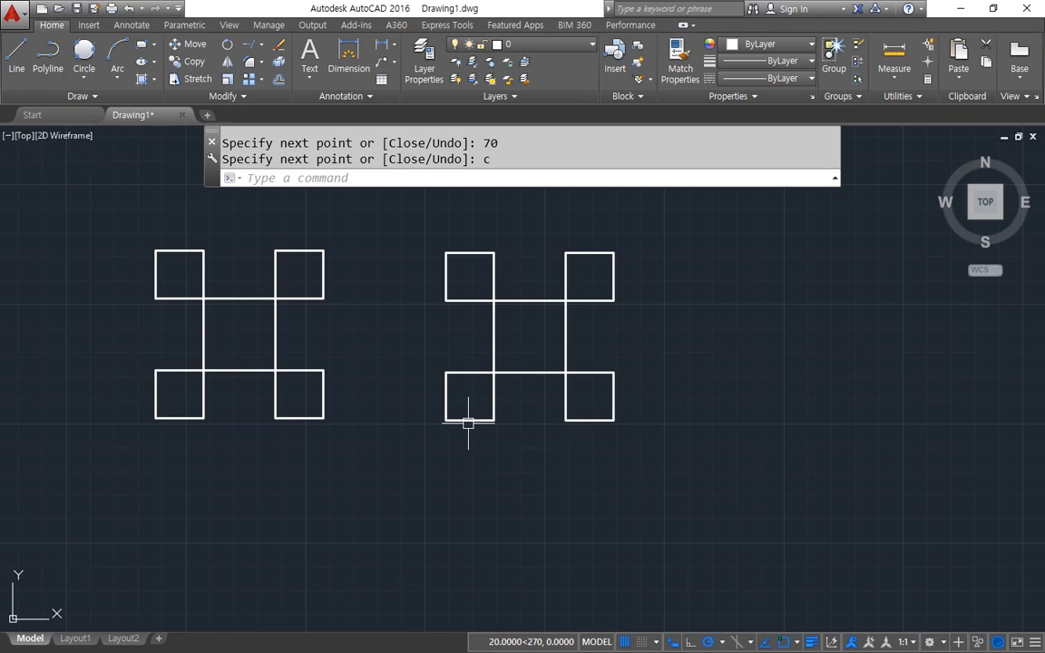
Draw a long horizontal line to the right of the second figure, level with its lower edge
mouse_move(585, 352)
middle_down()
mouse_move(355, 375)
mouse_move(310, 392)
middle_up()
text(l)
key(Return)
click(405, 462)
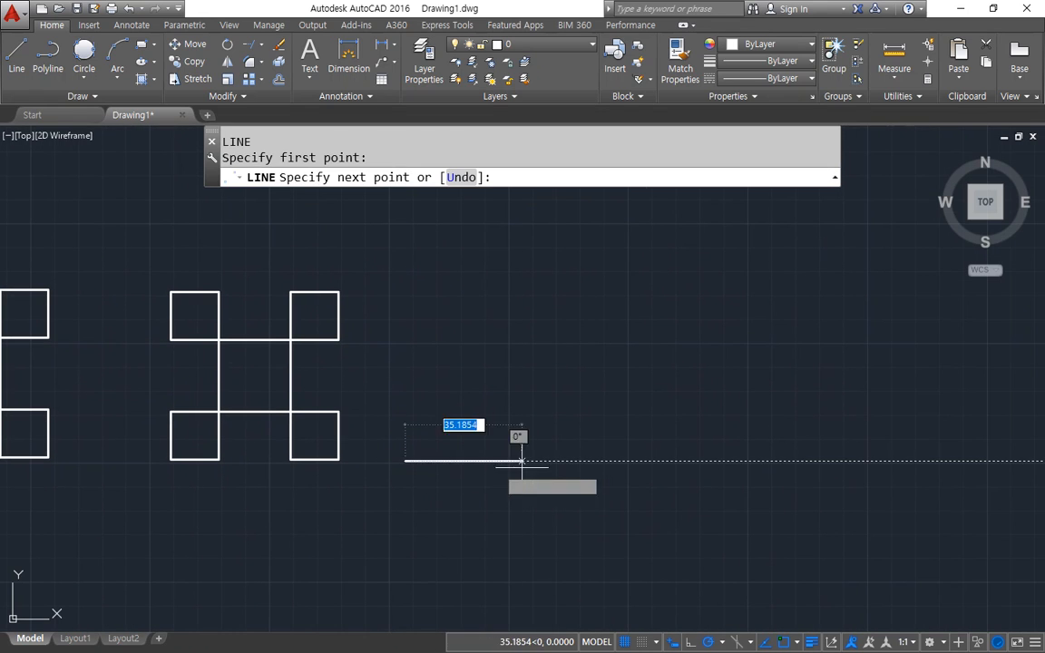
click(797, 461)
key(Return)
Draw a long vertical line crossing the horizontal line near its left end
key(Return)
click(485, 551)
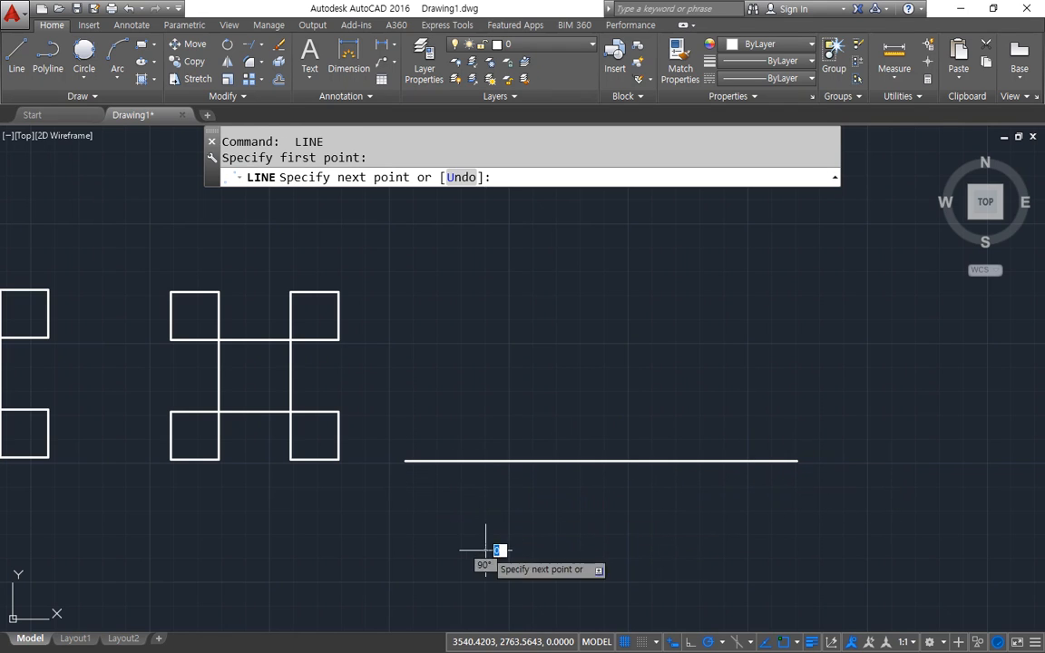
click(485, 225)
key(Return)
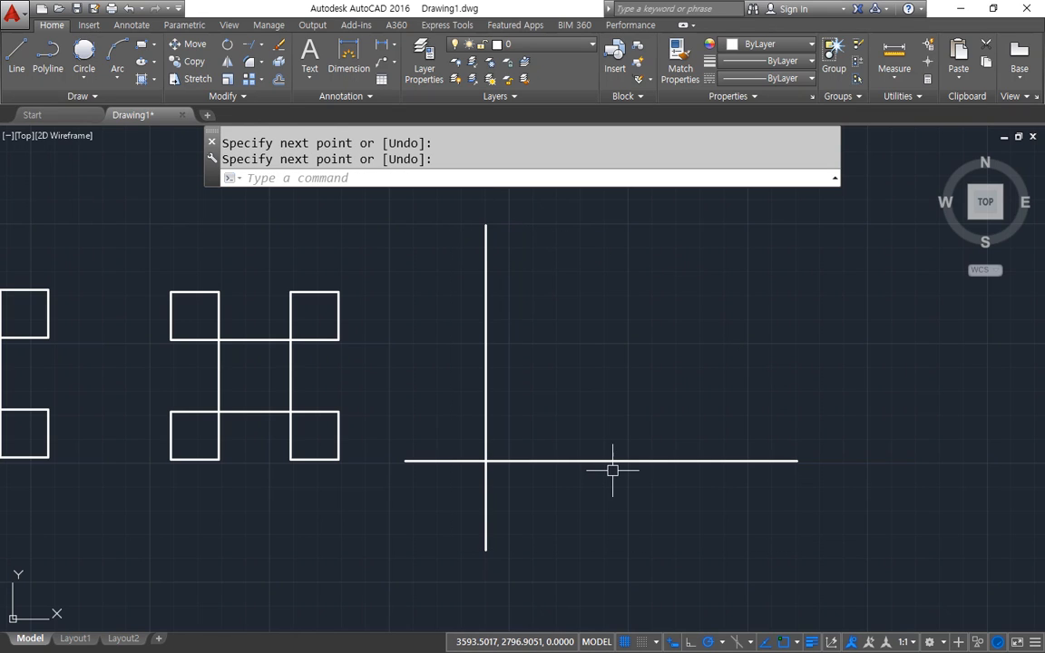
Offset the vertical line 70 units to the right and the horizontal line 70 units upward
text(o)
key(Return)
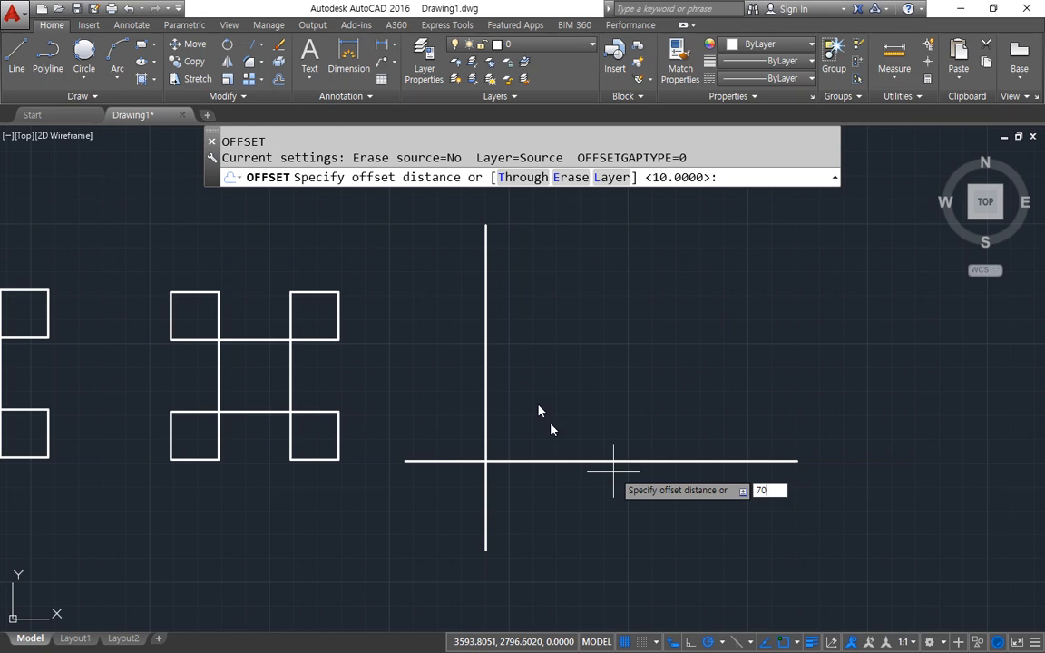
key(Return)
click(486, 400)
click(580, 394)
click(573, 461)
click(573, 385)
key(Return)
Trim all line ends that overhang the four intersections, leaving a closed square
text(tr)
key(Return)
key(Return)
click(809, 518)
click(725, 266)
click(712, 257)
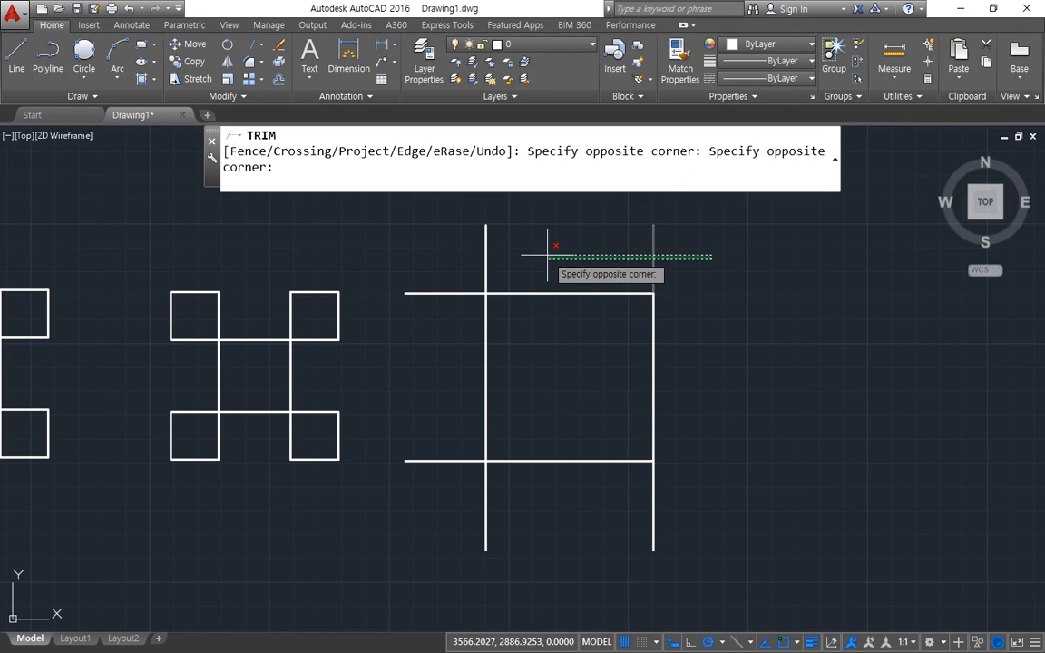
click(478, 236)
click(434, 216)
click(415, 542)
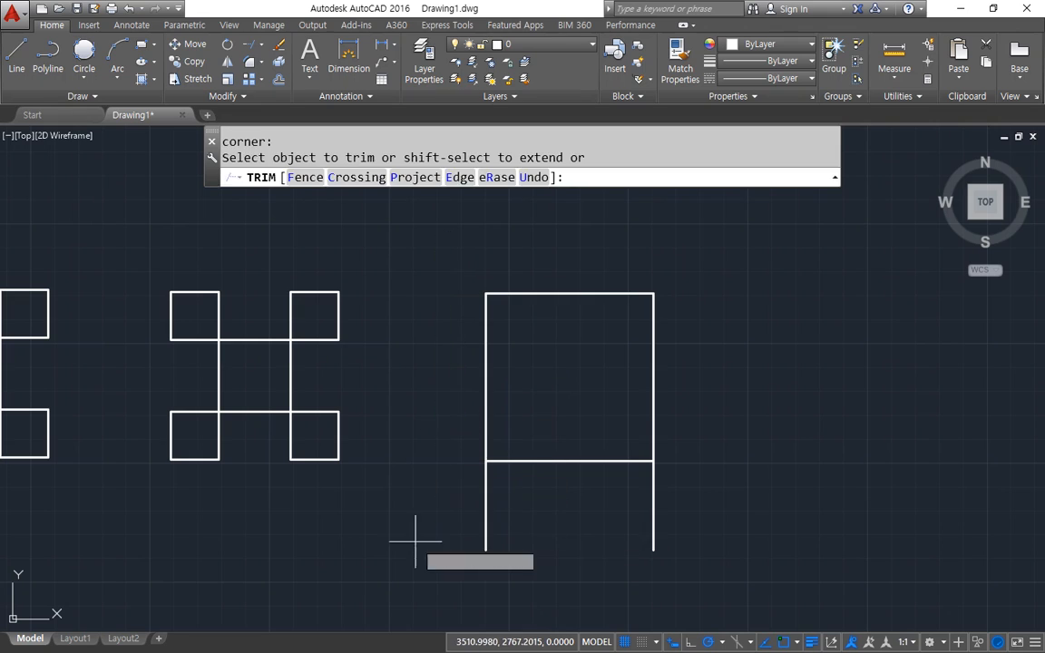
click(710, 506)
Offset each of the square's four sides 20 units inward
text(o)
key(Return)
text(2)
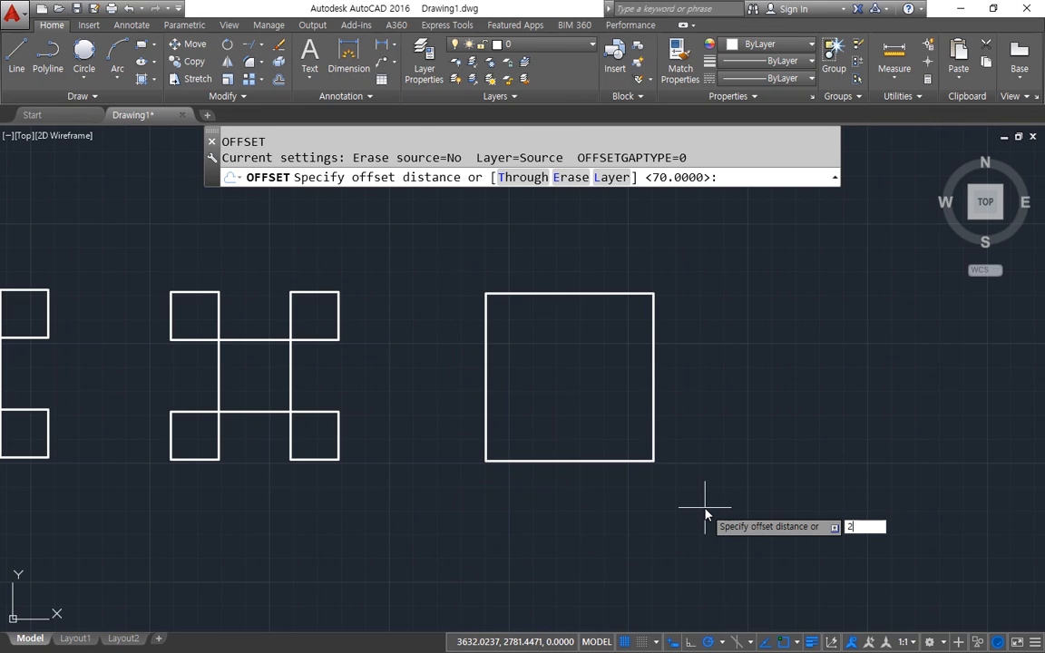
text(0)
key(Return)
click(654, 399)
click(548, 382)
click(545, 293)
click(531, 363)
click(486, 406)
click(571, 448)
click(572, 459)
click(581, 426)
key(Return)
Trim the middle portion of each outer side of the square between the inner lines, leaving four corner squares
text(tr)
key(Return)
key(Return)
click(654, 381)
click(568, 293)
click(487, 372)
click(568, 453)
click(557, 488)
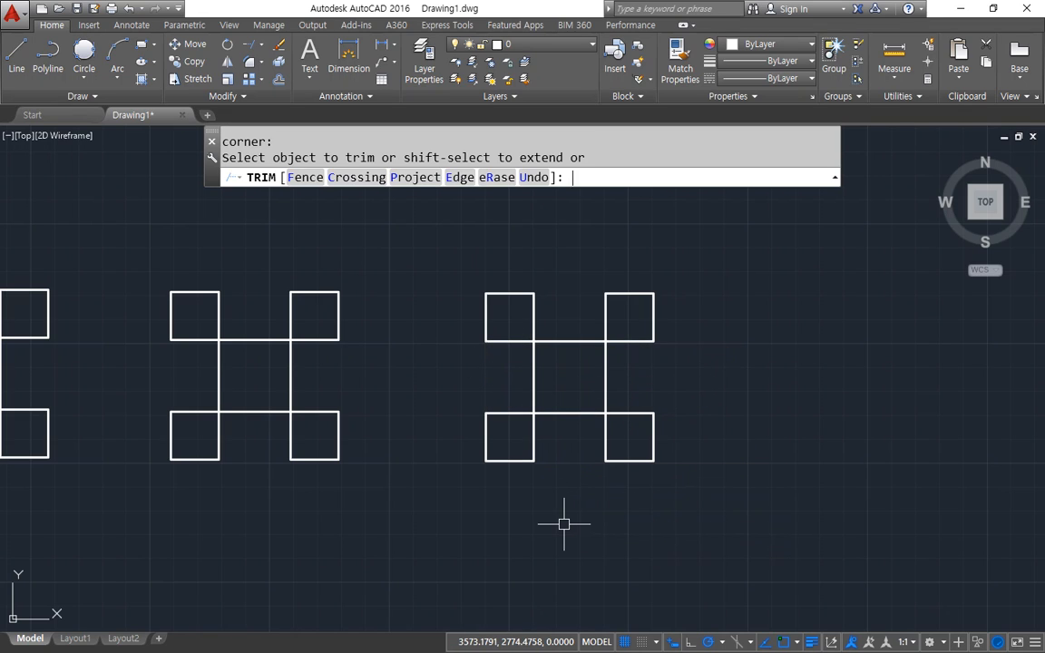
key(Return)
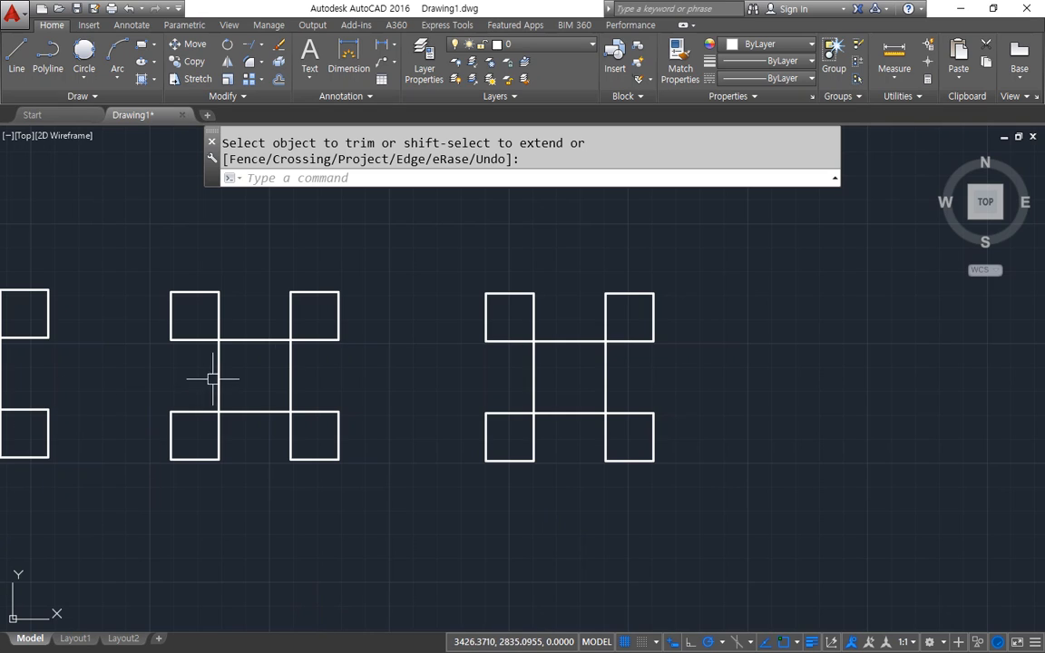
Draw a two-point circle around the rightmost figure, from its upper-right outer corner to its lower-left outer corner
key(Escape)
text(c)
key(Return)
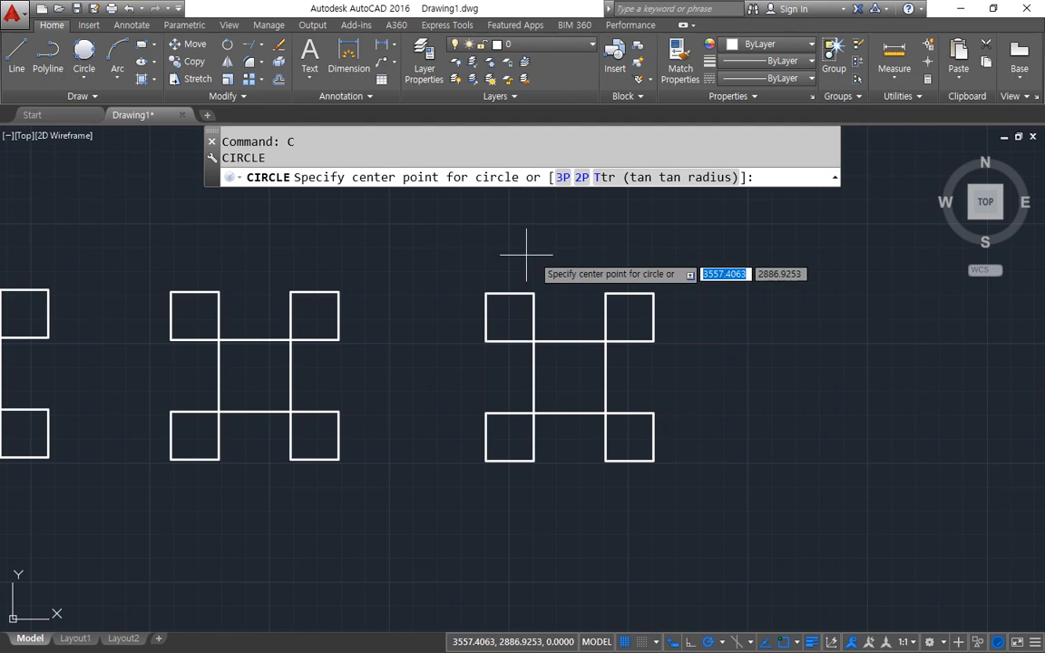
click(583, 178)
click(654, 294)
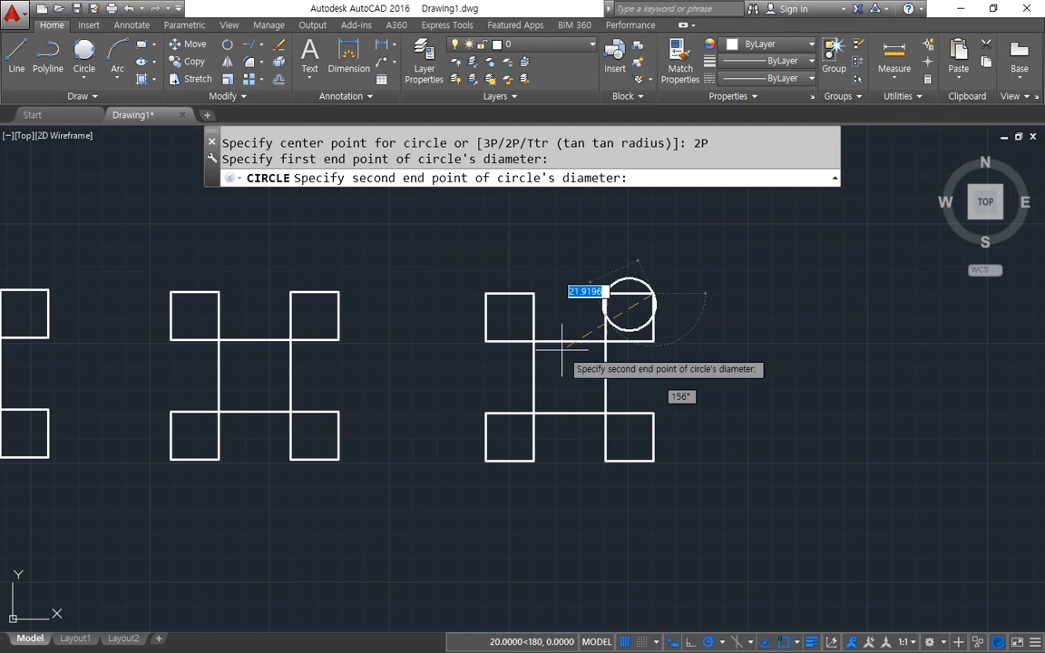
click(487, 461)
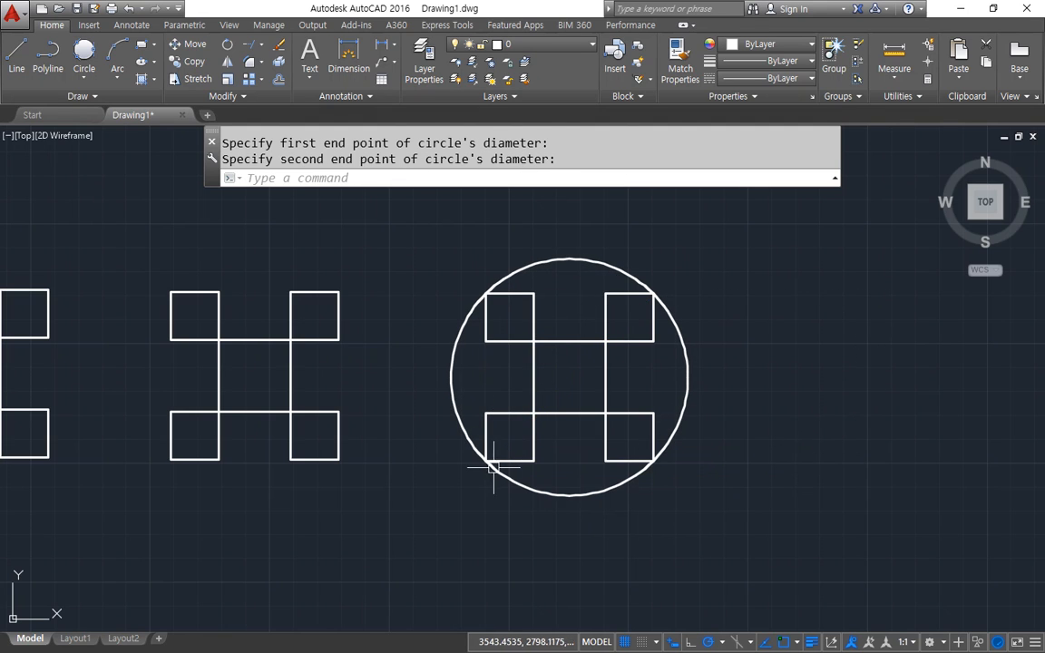
Draw a three-point circle around the middle figure through its upper-right, upper-left and lower-left outer corners
middle_drag(431, 418, 505, 418)
text(c)
key(Return)
text(3p)
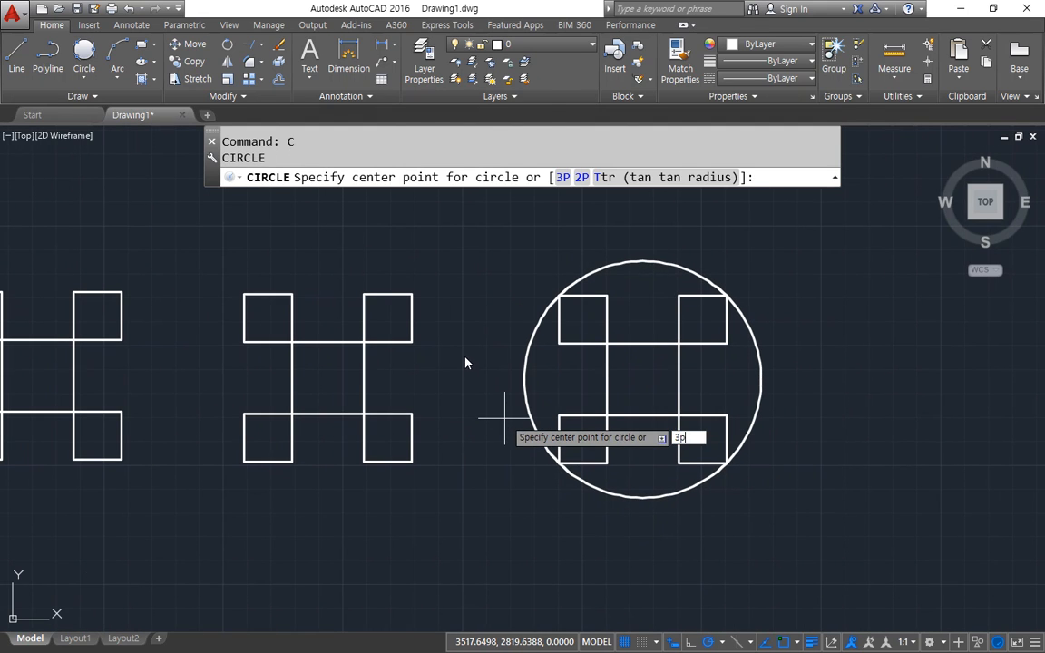
key(Return)
click(243, 295)
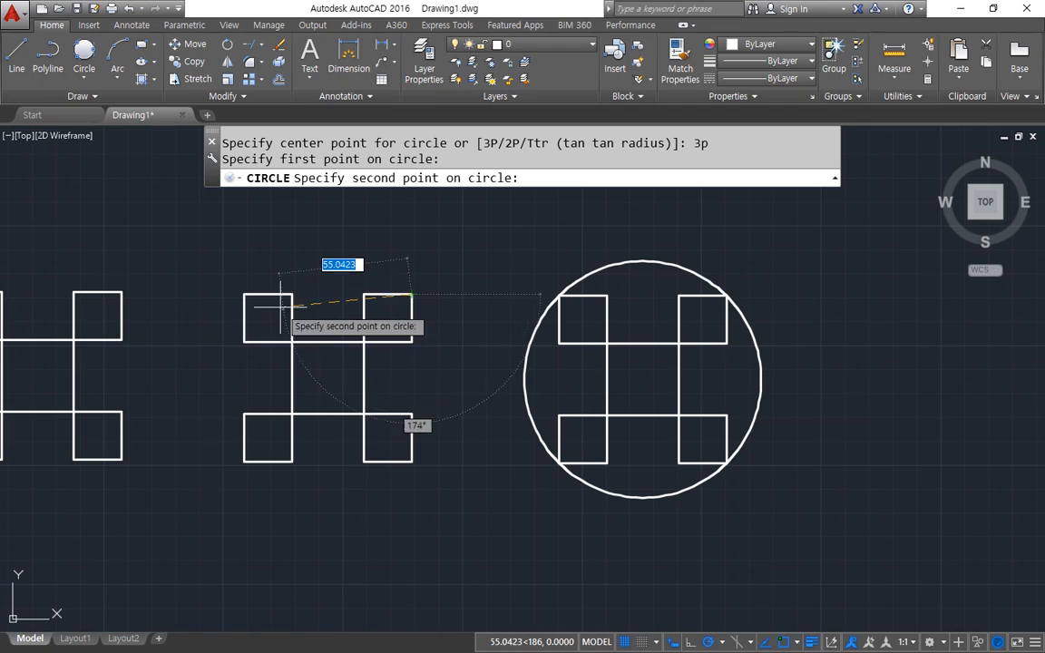
click(245, 295)
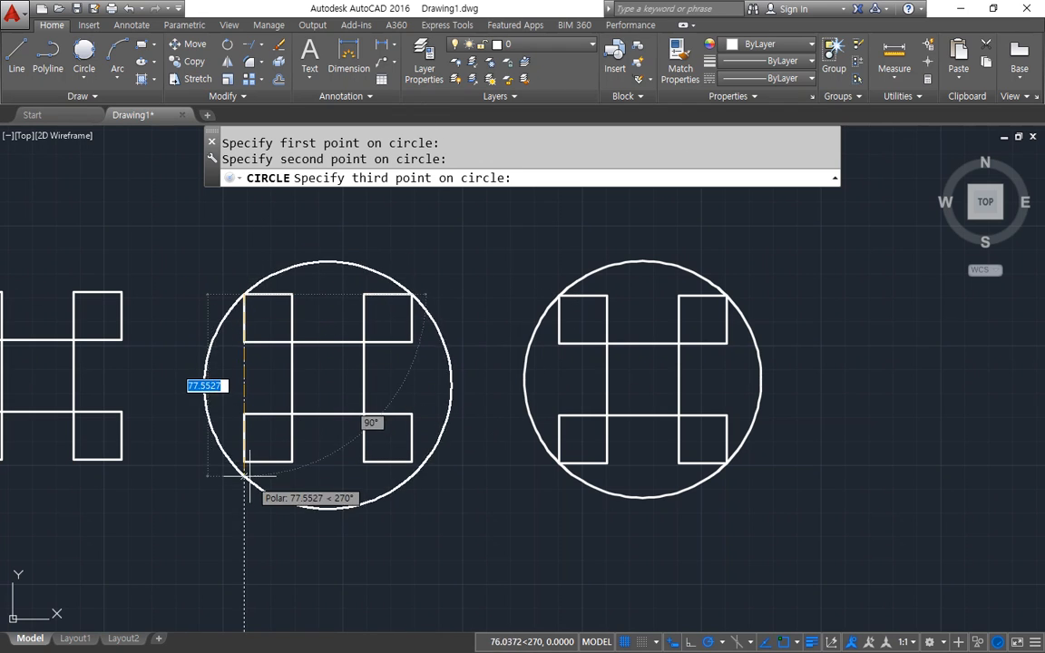
click(253, 463)
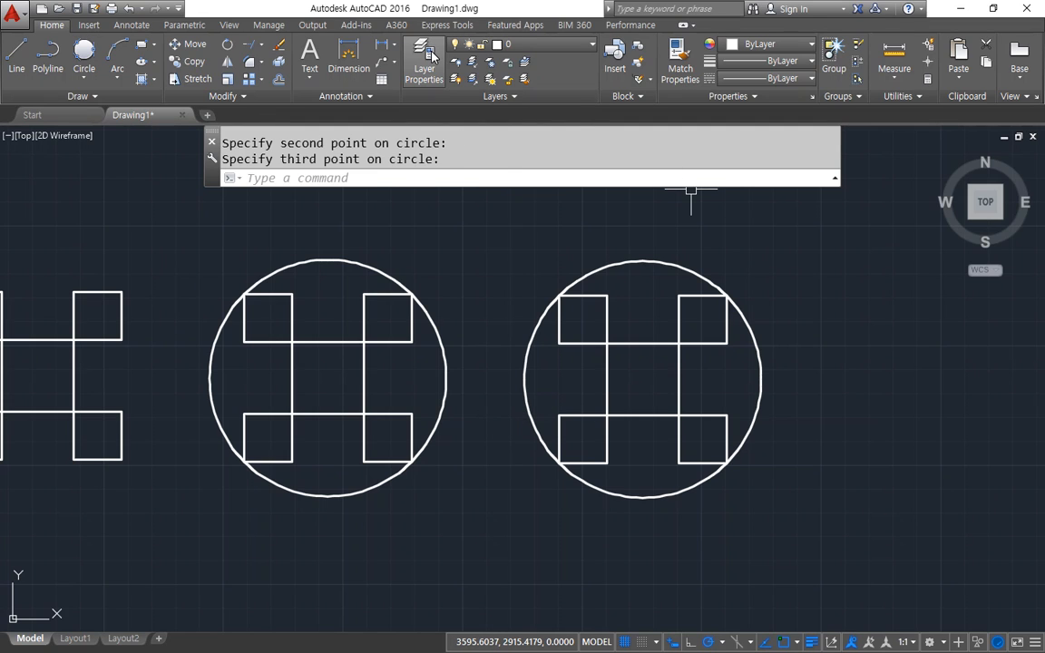
Draw a two-point circle through opposite corners of the rightmost figure's upper-left corner square
text(c)
key(Return)
text(2p)
key(Return)
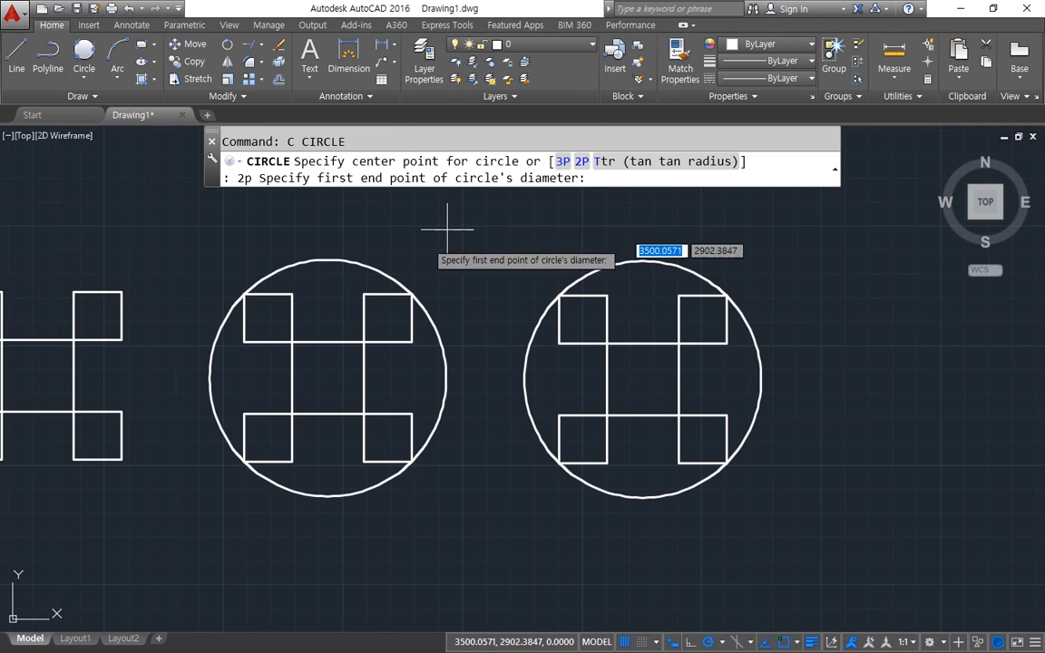
click(607, 323)
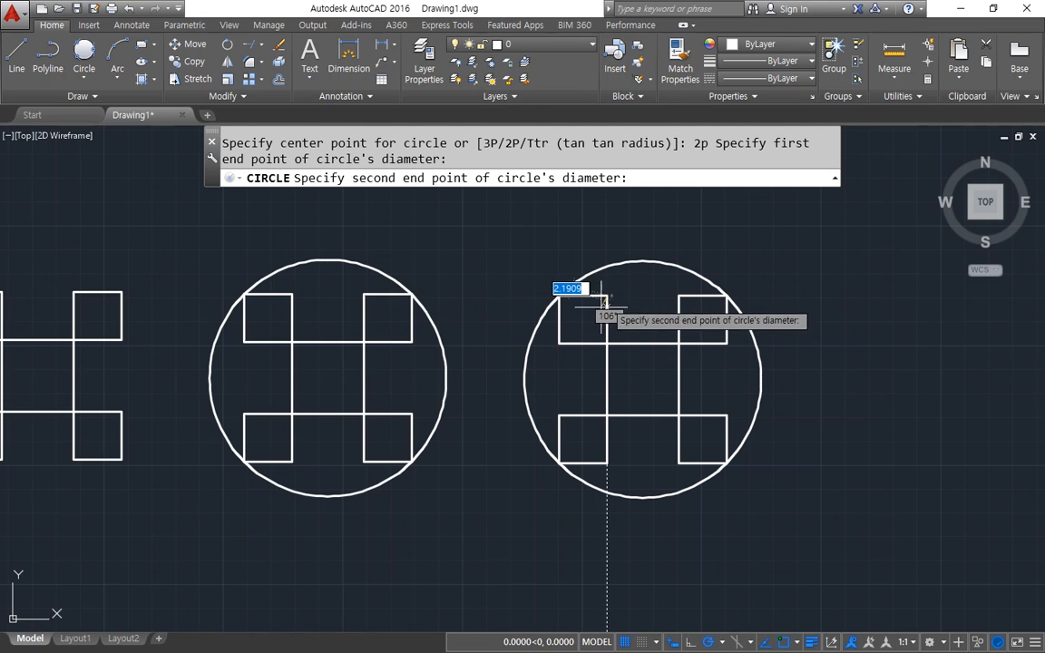
click(559, 343)
key(Return)
click(559, 462)
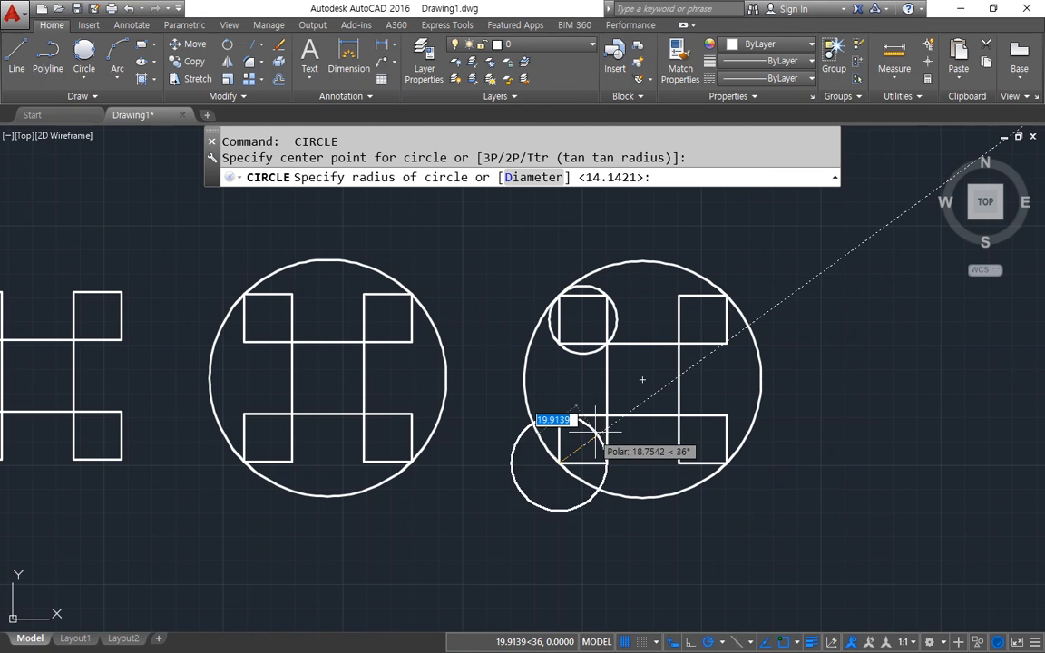
key(Escape)
Draw a two-point circle through opposite corners of the rightmost figure's lower-left corner square
key(Return)
text(2p)
key(Return)
click(559, 463)
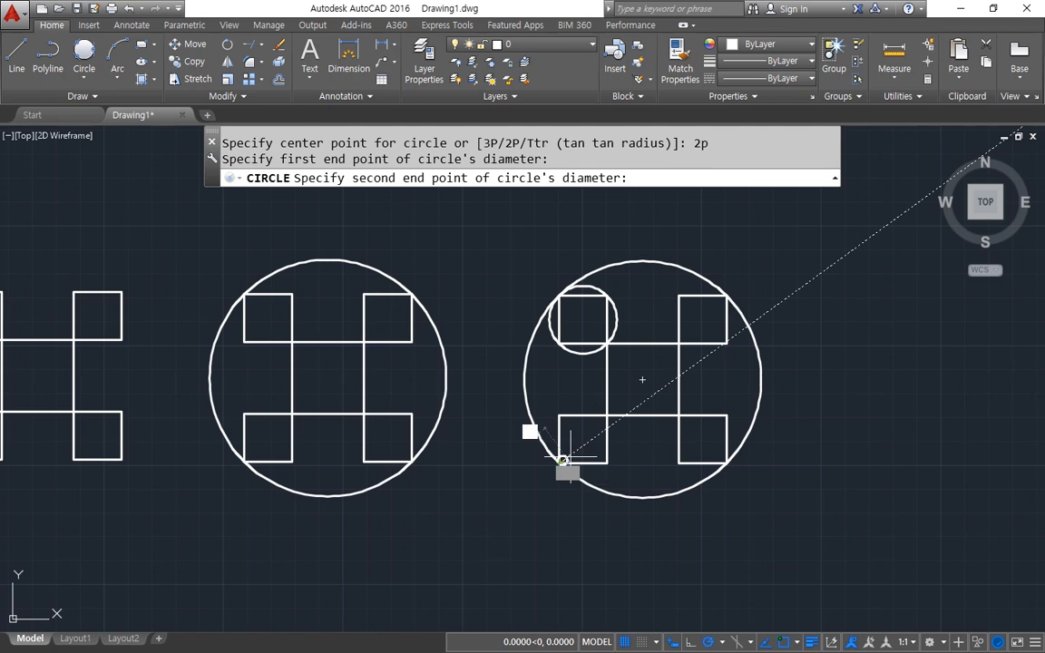
click(606, 416)
Draw a two-point circle through opposite corners of the rightmost figure's lower-right corner square
key(Return)
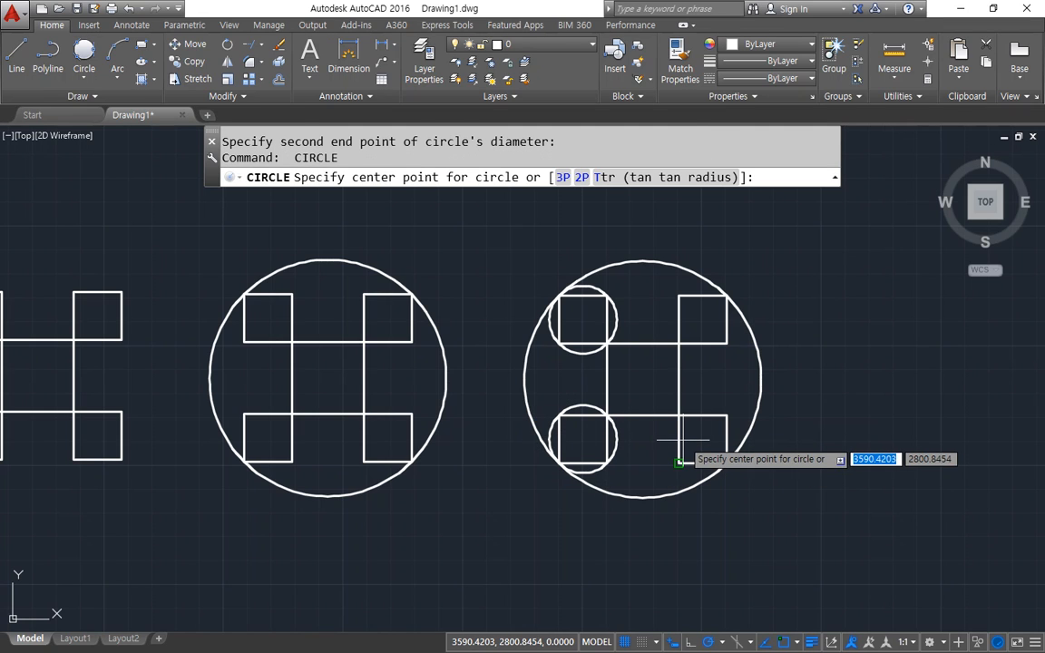
key(Return)
click(679, 462)
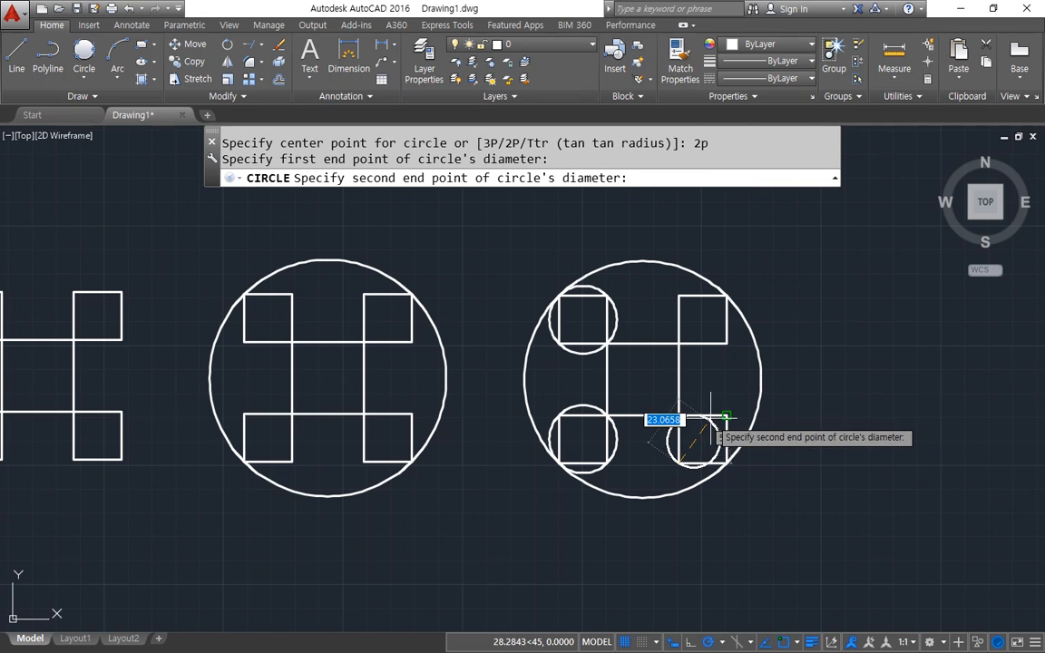
click(727, 416)
Draw a two-point circle through opposite corners of the rightmost figure's upper-right corner square
click(83, 78)
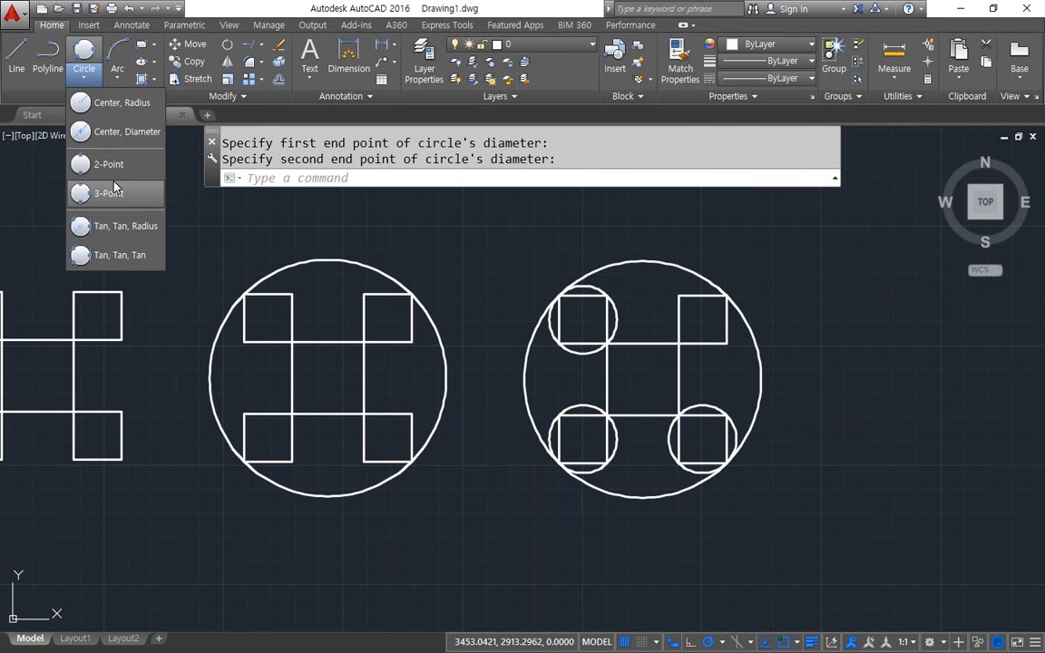
click(110, 169)
click(727, 343)
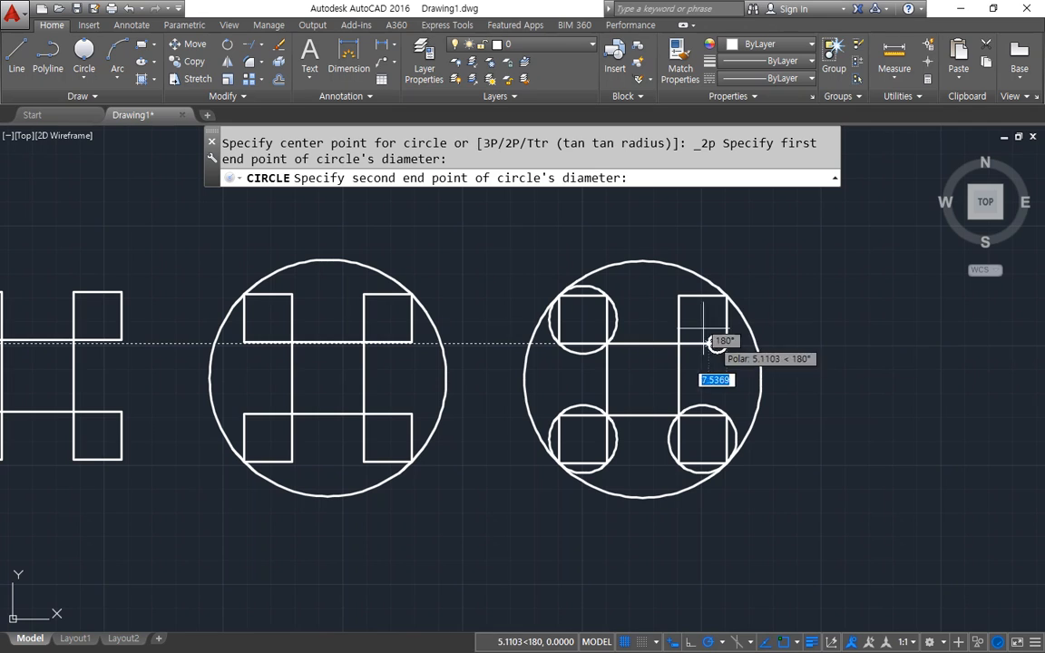
click(679, 296)
Draw a radius 5 circle tangent to the large outer circle and the upper right of the upper-left square's circle
scroll(665, 281, up, 4)
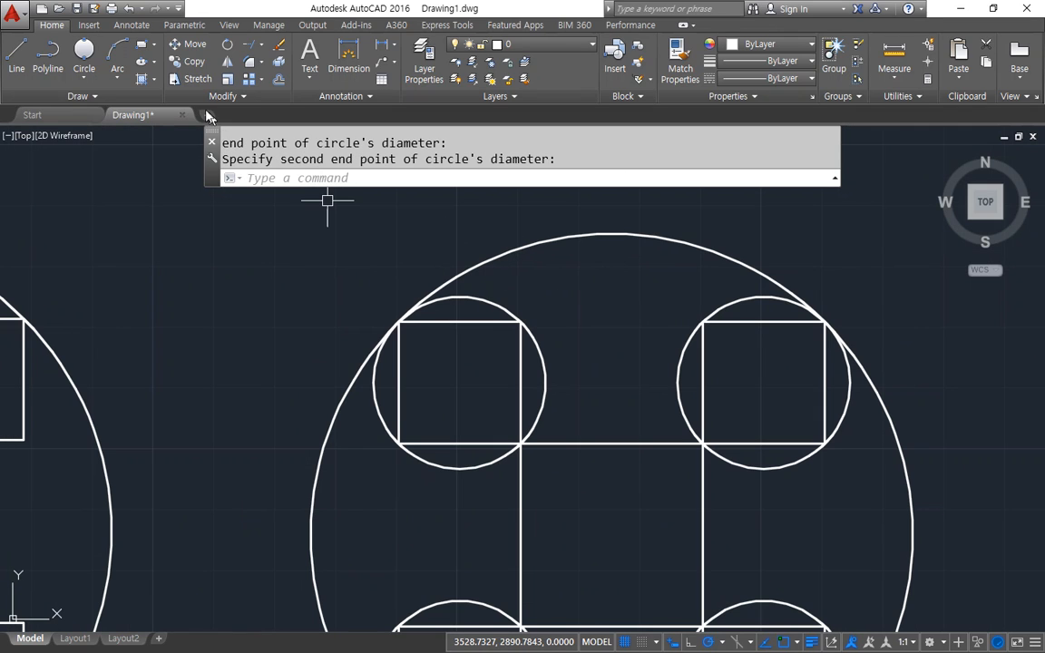
click(83, 78)
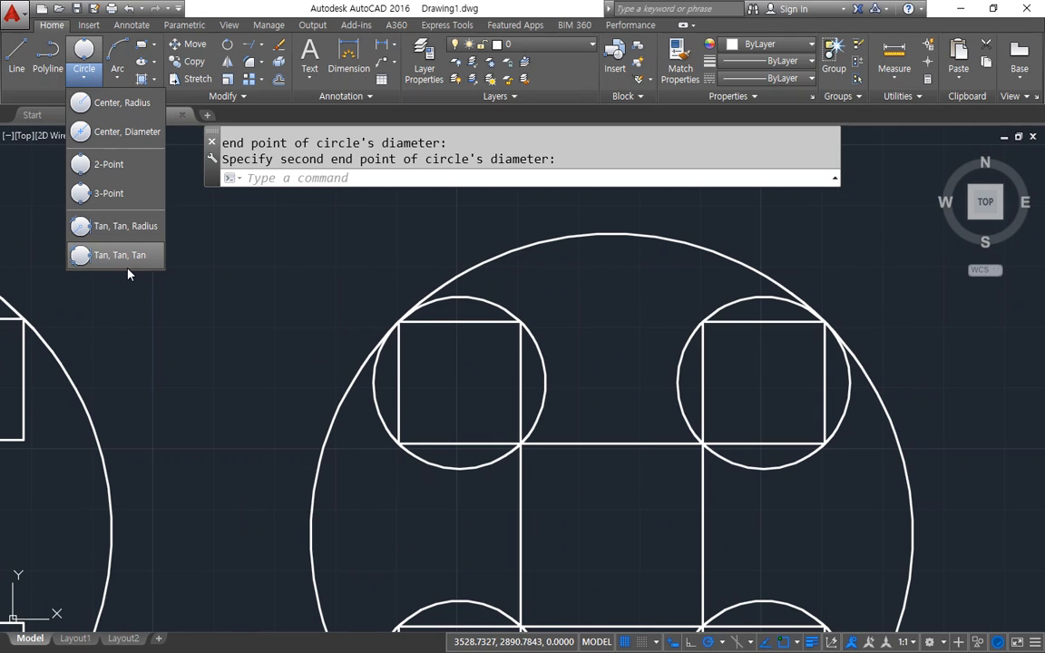
click(127, 225)
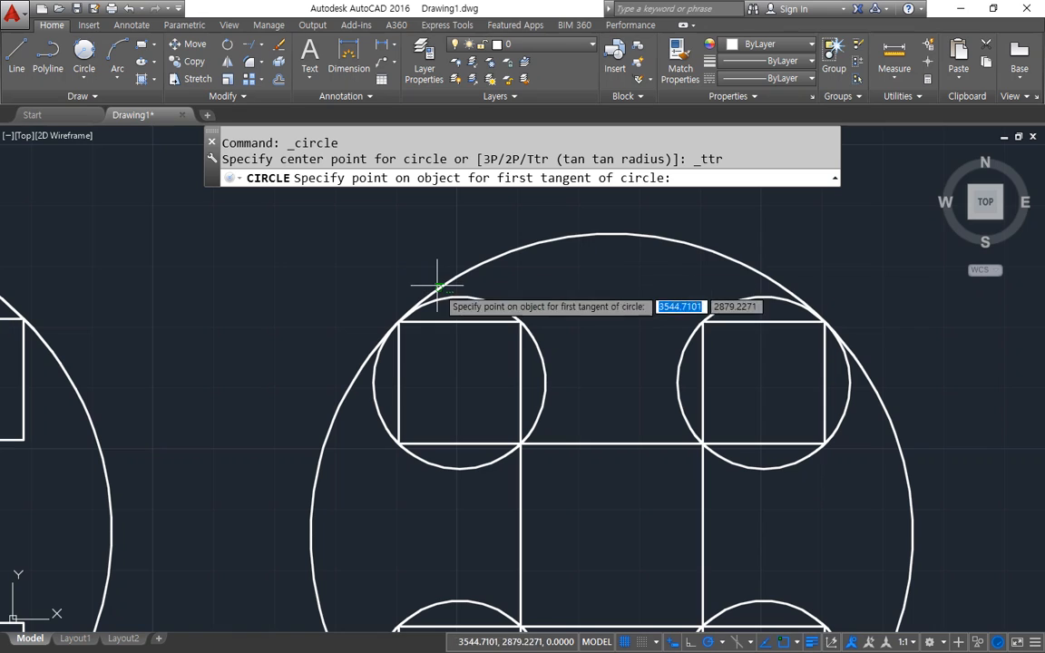
click(537, 234)
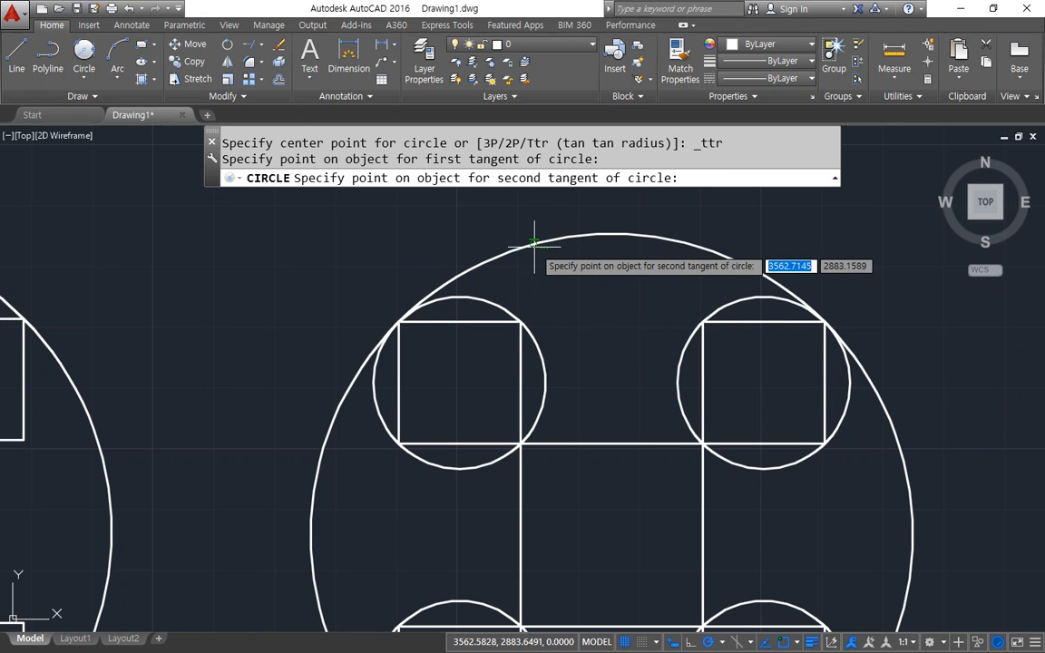
click(497, 300)
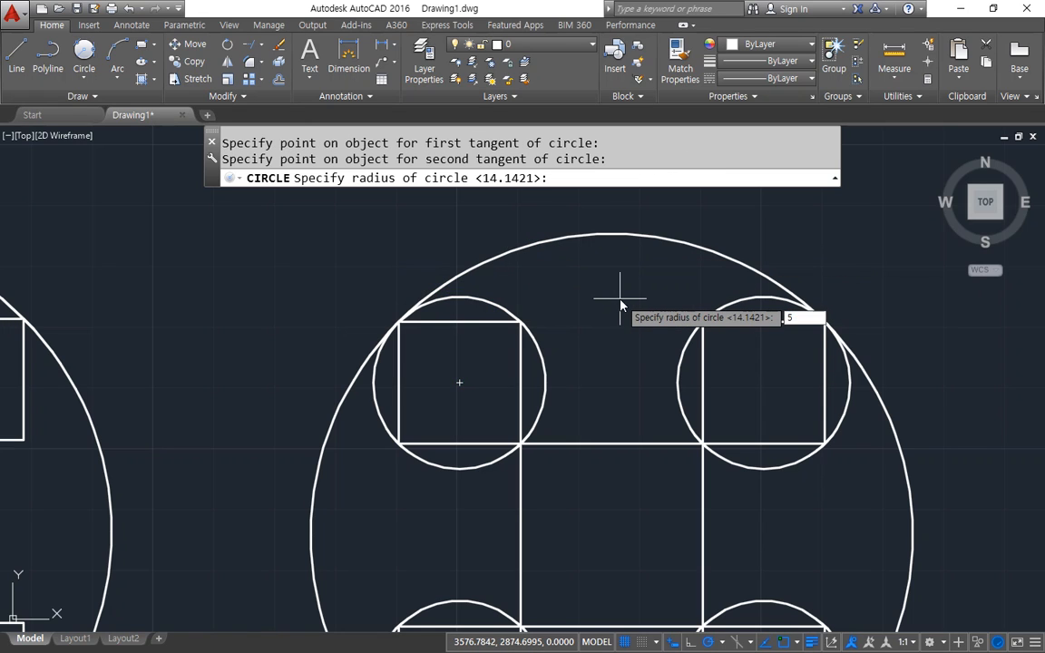
key(Return)
Draw a radius 5 circle tangent to the lower part of the upper-left square's circle and the outer circle's left side
middle_drag(397, 405, 430, 293)
text(c)
key(Return)
text(t)
key(Return)
click(488, 350)
click(346, 368)
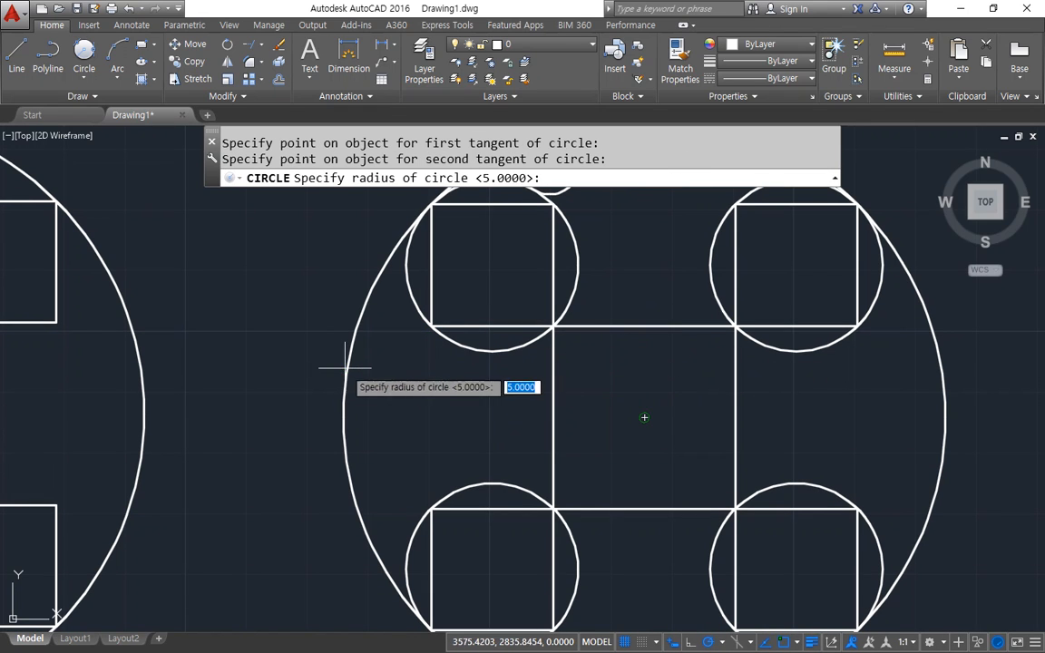
key(Return)
Draw a radius 5 circle tangent to the outer circle and the left side of the lower-left square's circle
middle_drag(390, 508, 355, 310)
text(c)
key(Return)
text(t)
key(Return)
click(369, 333)
click(343, 327)
key(Return)
Draw a radius 5 circle tangent to the outer circle and the lower right of the lower-left square's circle
text(c)
key(Return)
text(t)
key(Return)
click(541, 385)
click(544, 497)
key(Return)
Draw a radius 5 circle tangent to the outer circle and the lower left of the lower-right square's circle
text(c)
key(Return)
text(t)
key(Return)
click(724, 499)
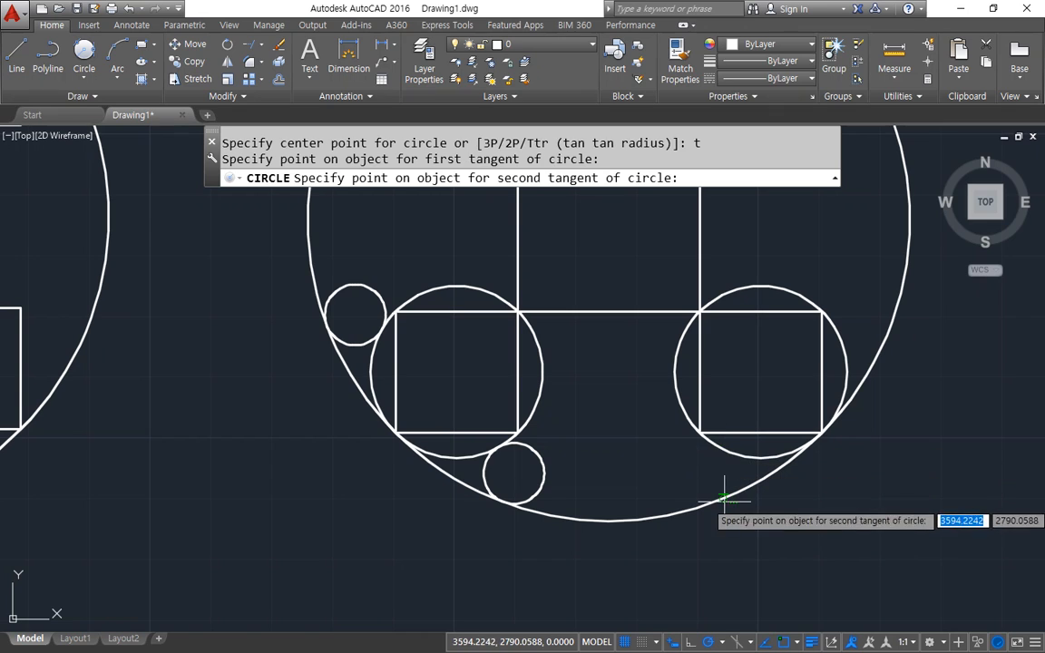
click(724, 500)
key(Return)
middle_drag(706, 369, 497, 513)
text(ct)
key(Return)
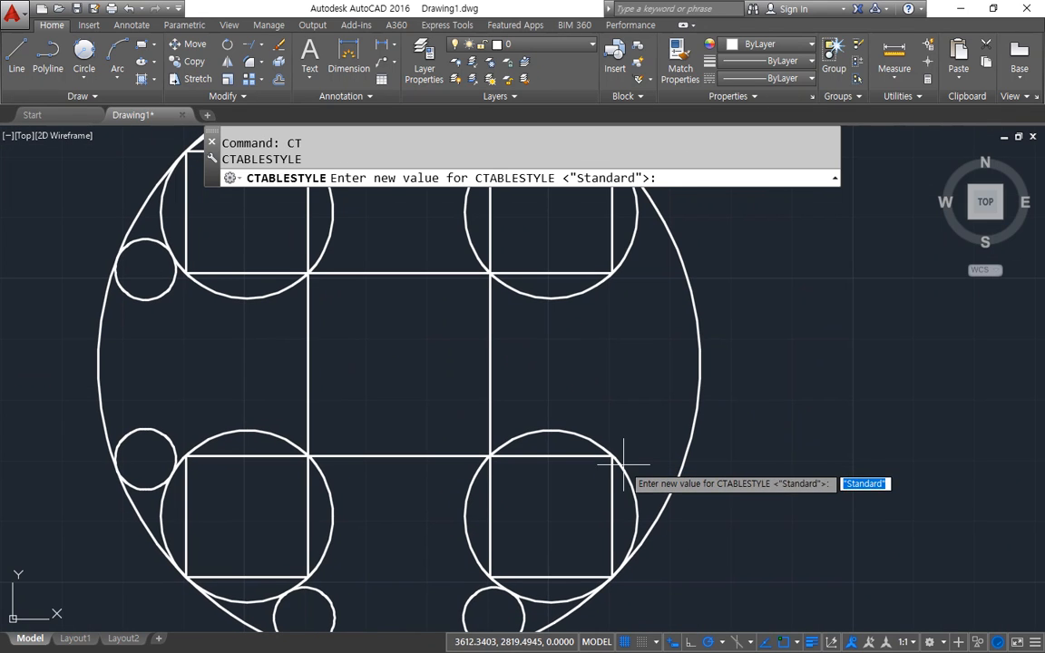
key(Escape)
key(Escape)
Draw a radius 5 circle tangent to the outer circle and the right side of the lower-right square's circle
text(c)
key(Return)
text(t)
key(Return)
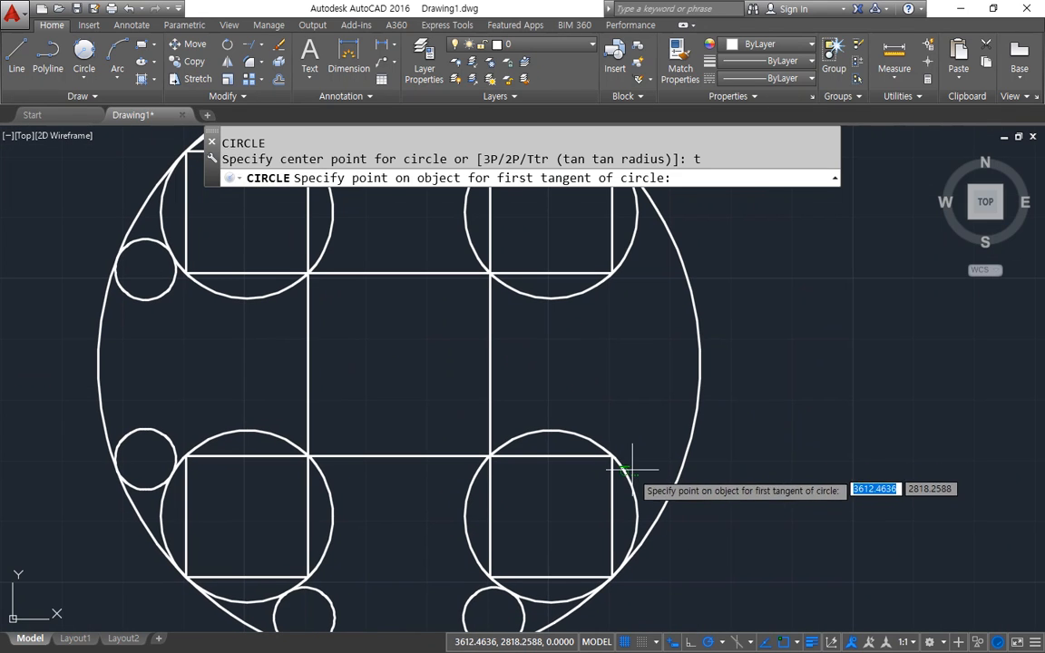
click(636, 460)
key(space)
Draw a radius 5 circle tangent to the outer circle and the right side of the upper-right square's circle
middle_drag(638, 370, 627, 494)
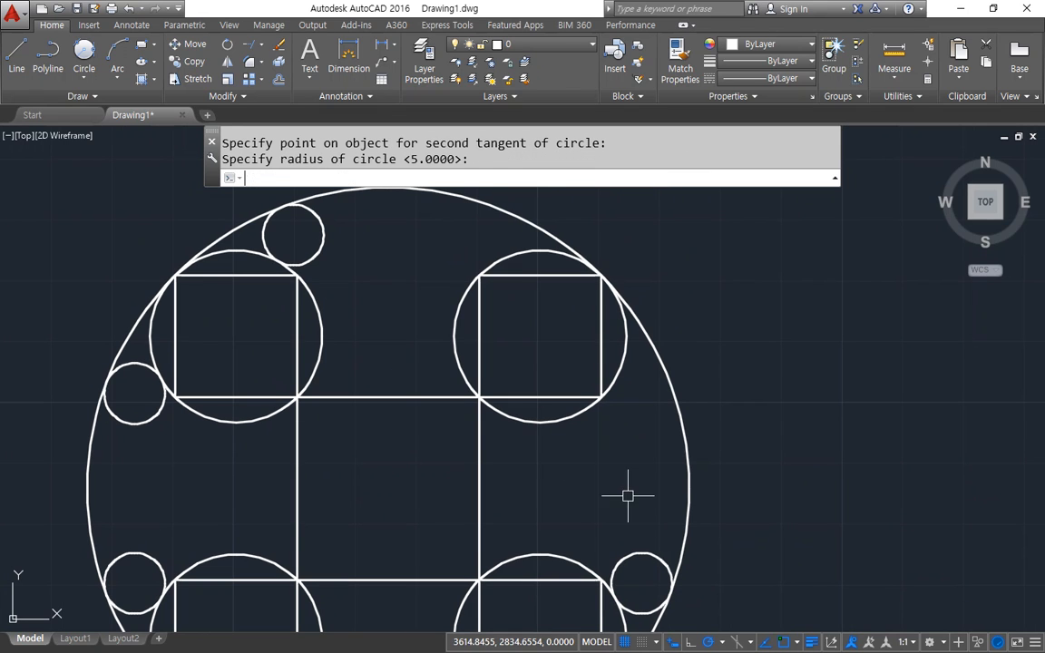
key(space)
text(t)
key(space)
click(623, 364)
click(675, 397)
key(space)
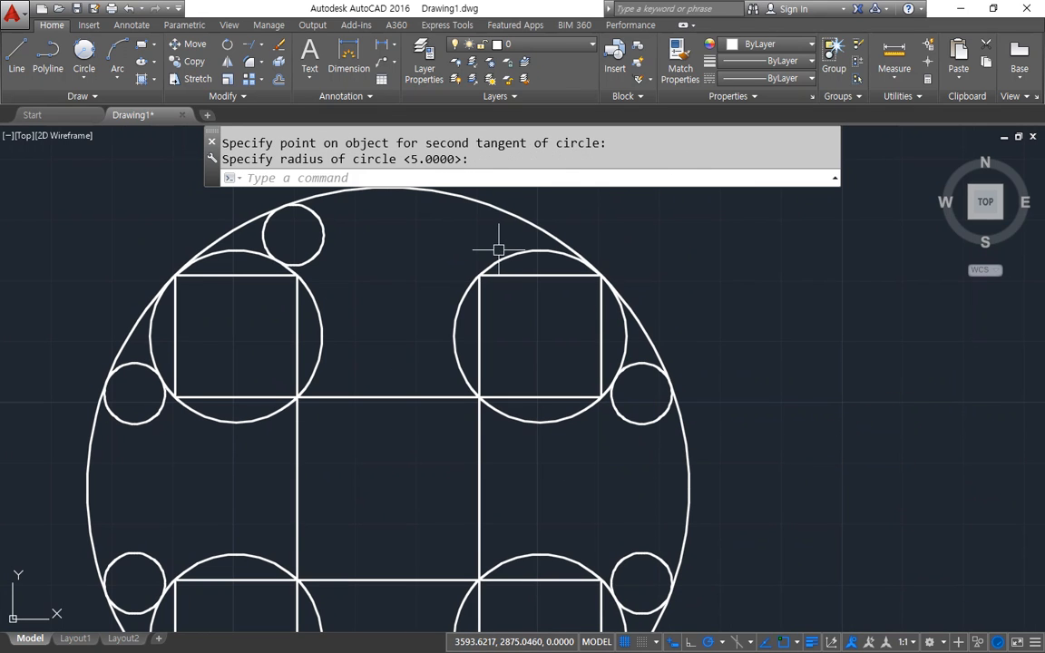
Draw a radius 5 circle tangent to the outer circle and the upper left of the upper-right square's circle
key(space)
text(t)
key(space)
click(495, 249)
click(508, 207)
key(space)
Draw a radius 5 circle inside the central square, tangent to its left and top sides
middle_drag(358, 441, 361, 317)
key(space)
text(t)
key(space)
click(317, 356)
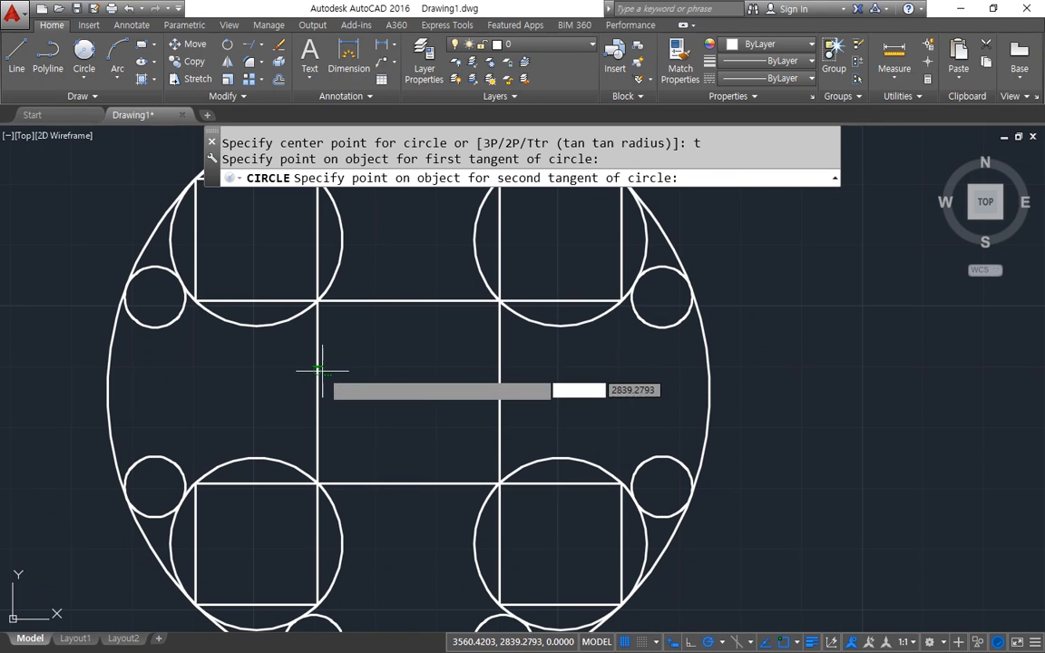
click(366, 302)
key(space)
Draw a radius 5 circle inside the central square, tangent to its top and right sides
text(c)
key(space)
text(t)
key(space)
click(432, 299)
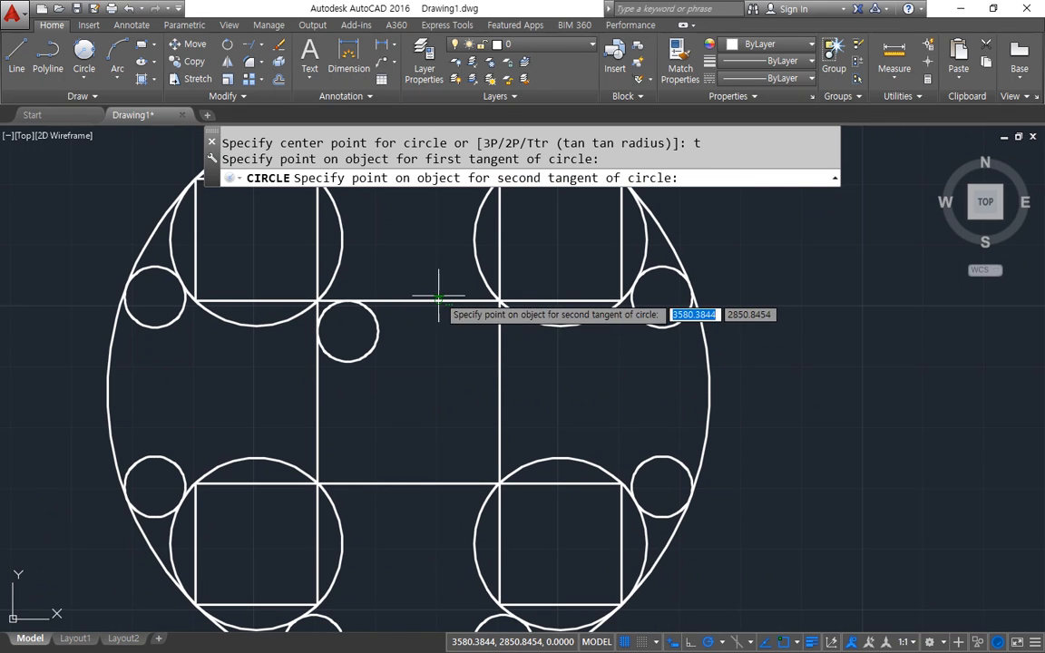
click(497, 355)
key(space)
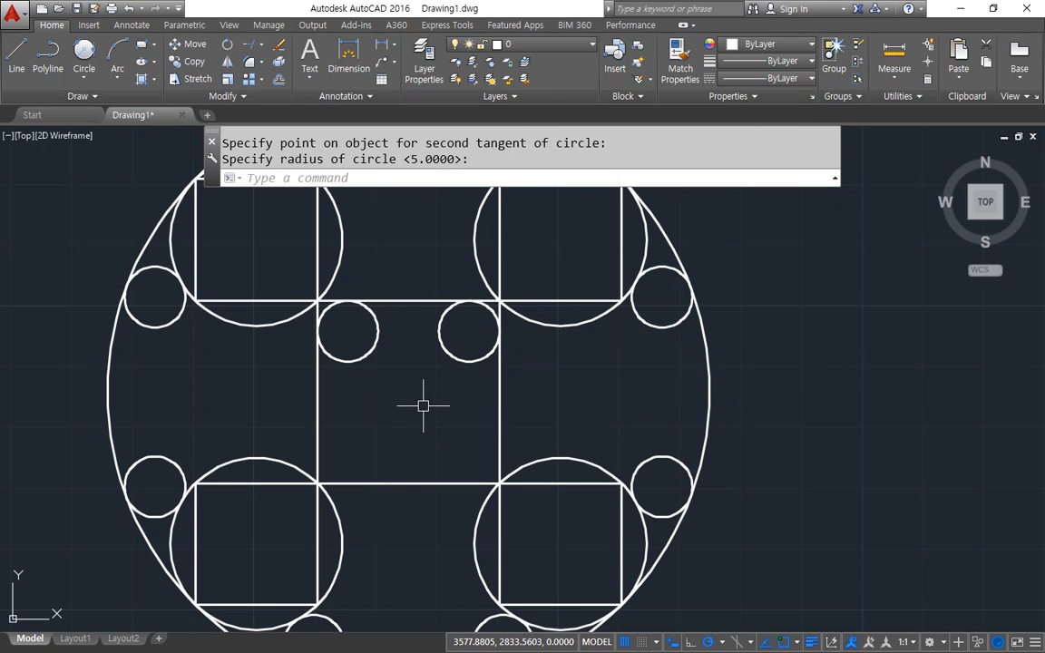
Draw a radius 5 circle inside the central square, tangent to its bottom and left sides
text(c)
key(space)
text(t)
key(space)
click(370, 483)
click(317, 446)
key(space)
Try to draw a circle inside the central square, tangent to its bottom and right sides
text(c)
key(space)
text(t)
key(space)
click(433, 483)
click(499, 429)
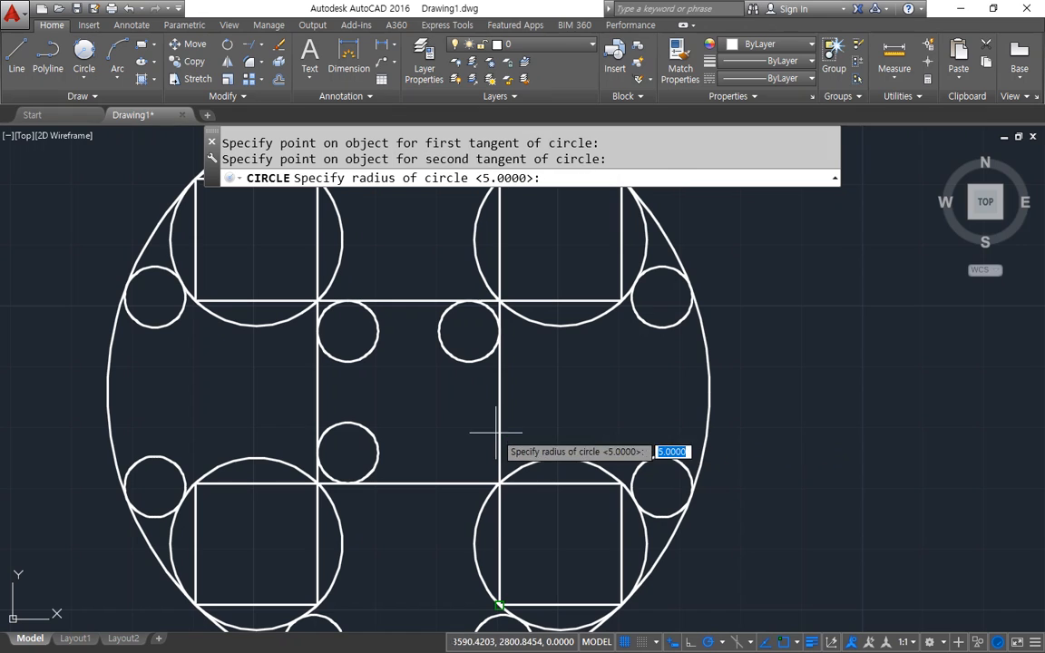
text(l)
key(space)
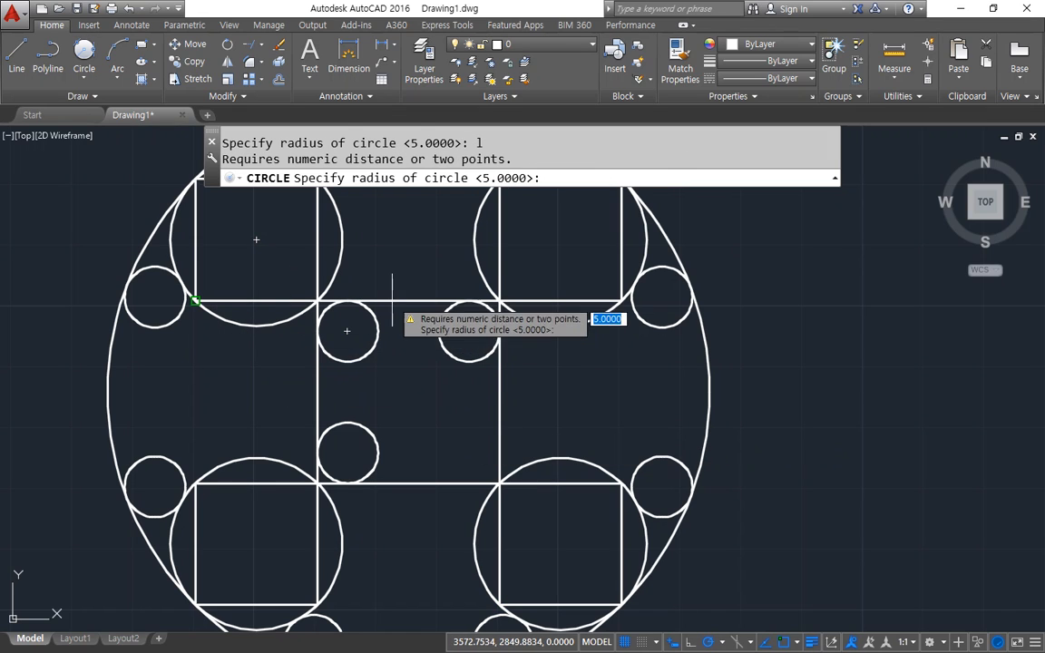
Enable the Midpoint object snap
click(796, 643)
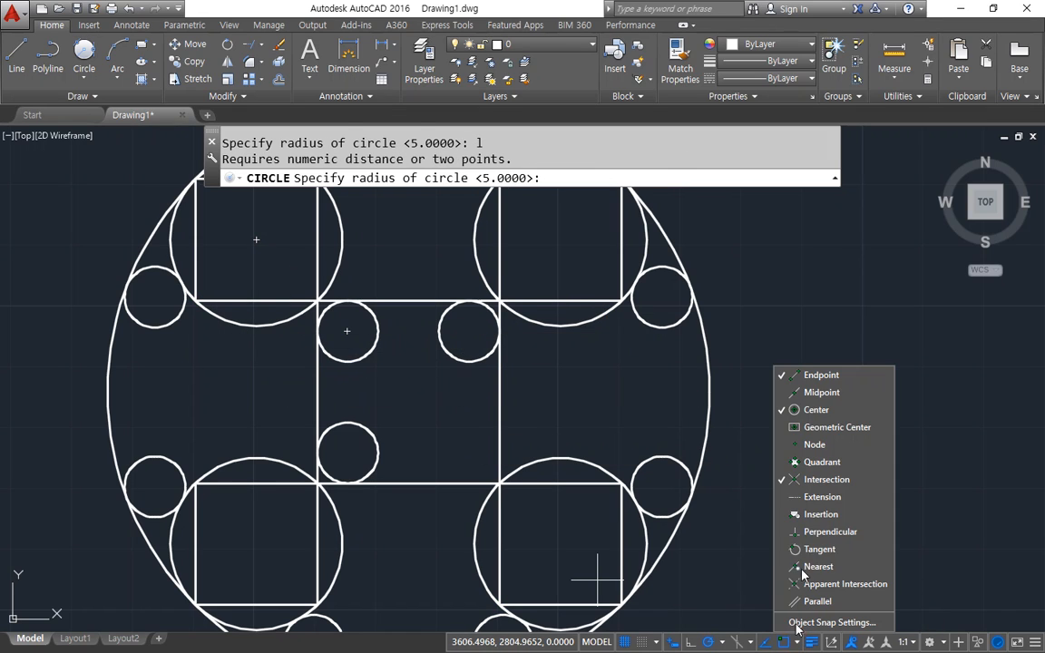
click(826, 392)
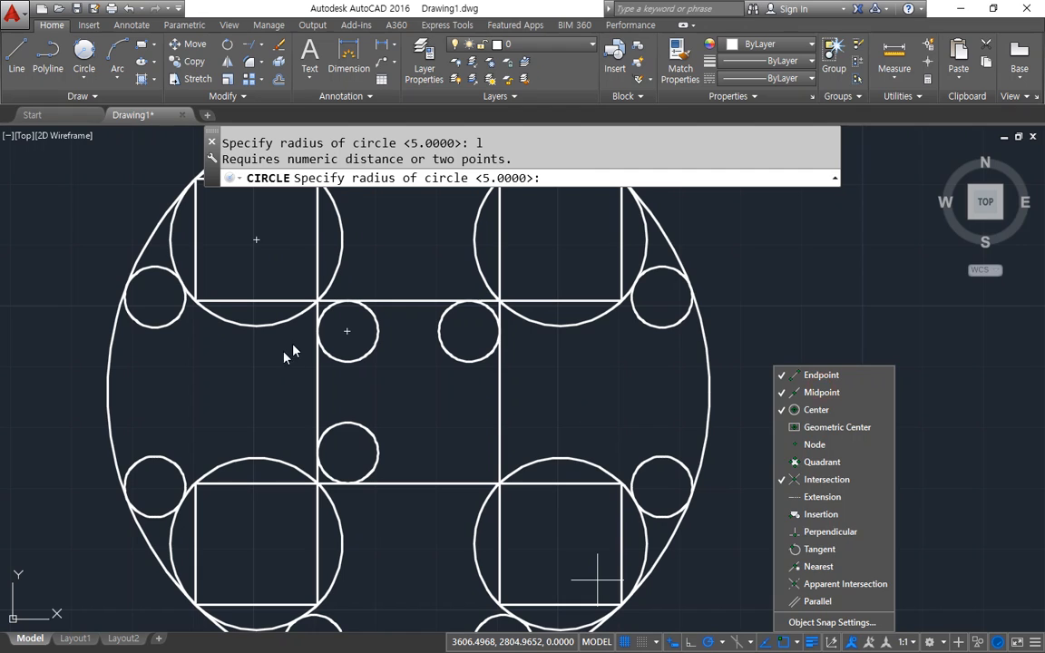
Erase the unintended circle created from the midpoints of the central square's top and bottom sides
click(409, 301)
click(408, 482)
key(space)
key(Escape)
click(445, 445)
click(428, 432)
text(e)
key(Return)
Draw a vertical line joining the midpoints of the central square's top and bottom sides
text(l)
key(Return)
click(409, 300)
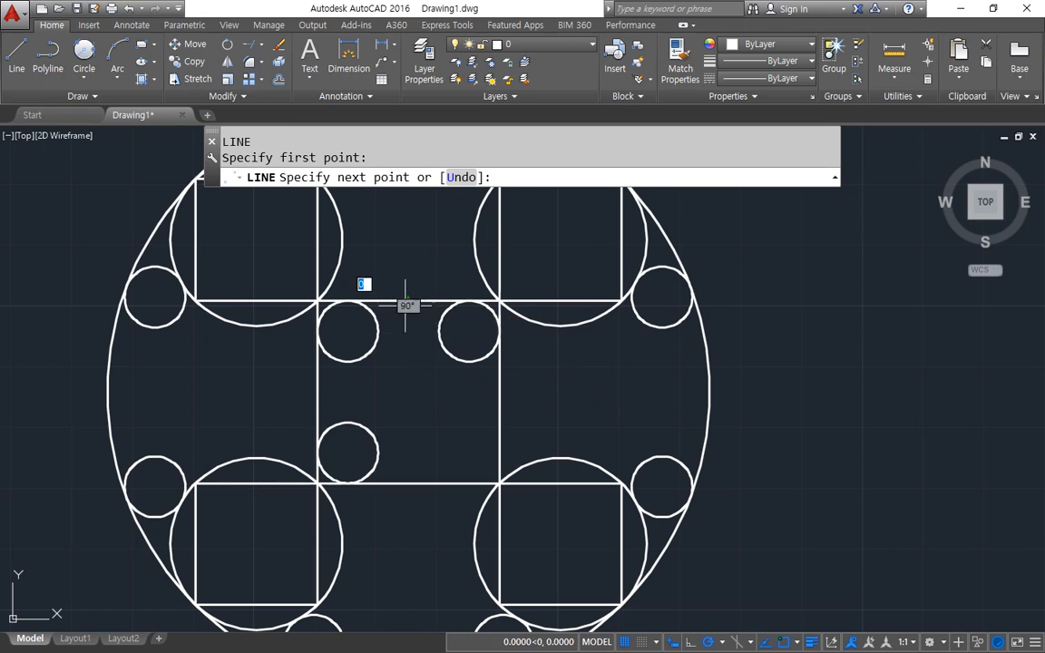
click(408, 482)
key(space)
Draw a horizontal line joining the midpoints of the central square's left and right sides
key(space)
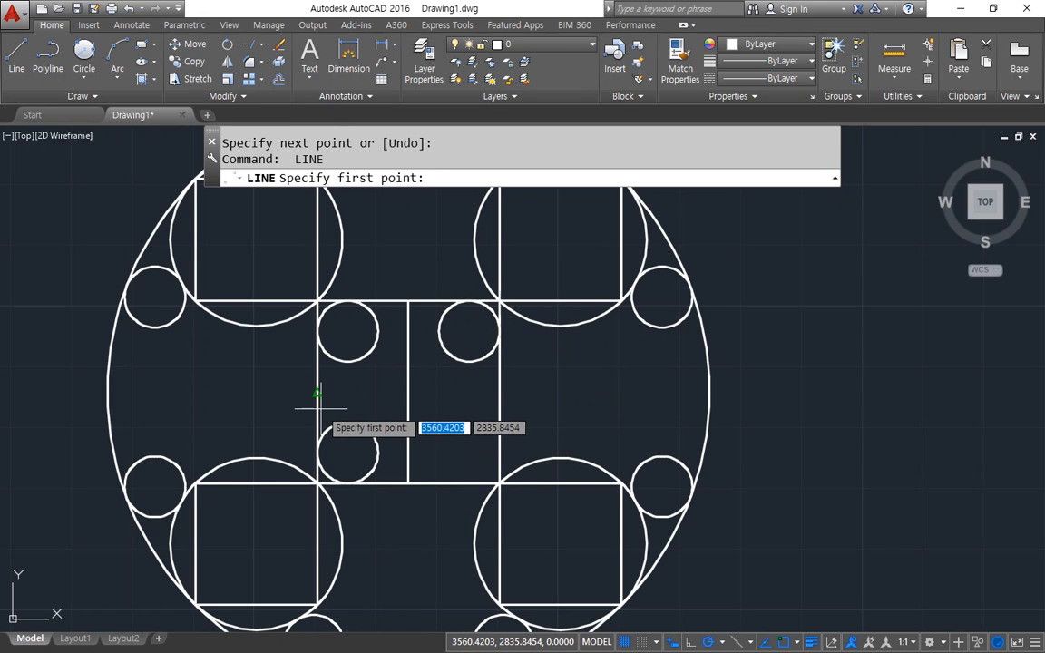
click(318, 392)
click(499, 392)
key(space)
text(c)
key(Return)
text(t)
key(Return)
click(486, 440)
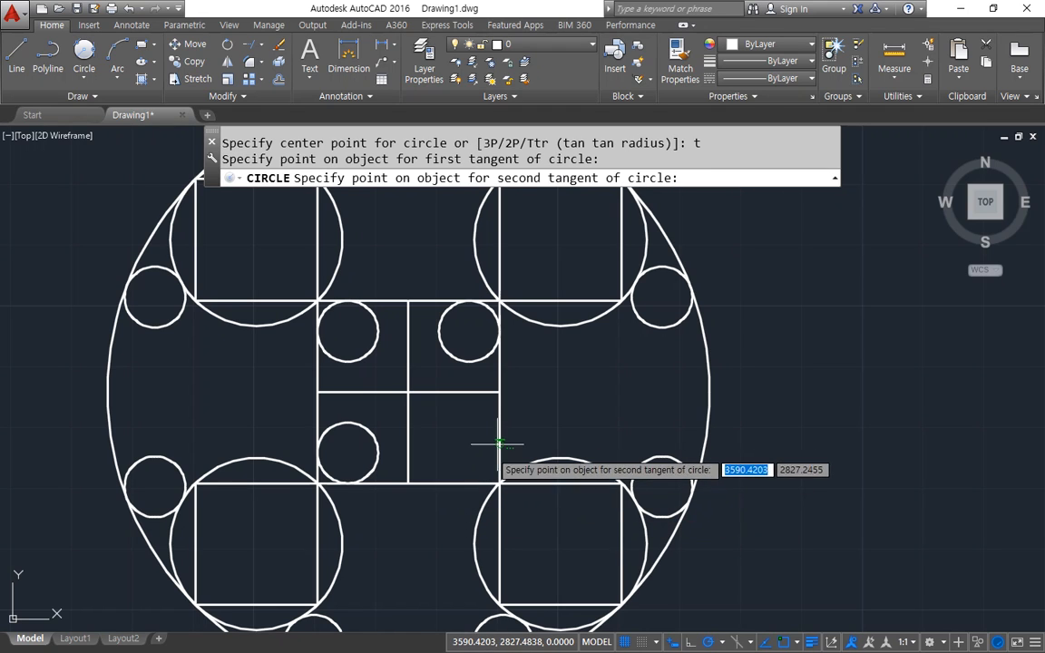
click(463, 482)
key(Escape)
Draw a radius 5 circle in the central square's lower-right corner, tangent to its right and bottom sides
text(c)
key(Return)
text(t)
key(Return)
click(491, 443)
click(449, 481)
text(4)
key(Return)
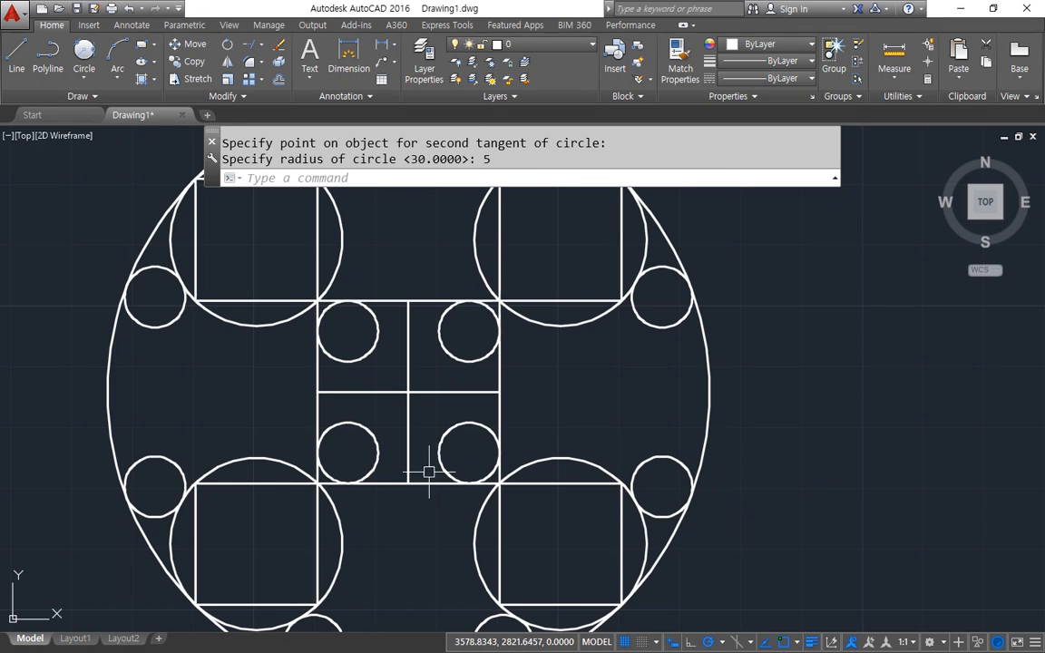
Draw a radius 5 circle centred where the central square's two midpoint lines cross
text(c)
key(Return)
click(408, 393)
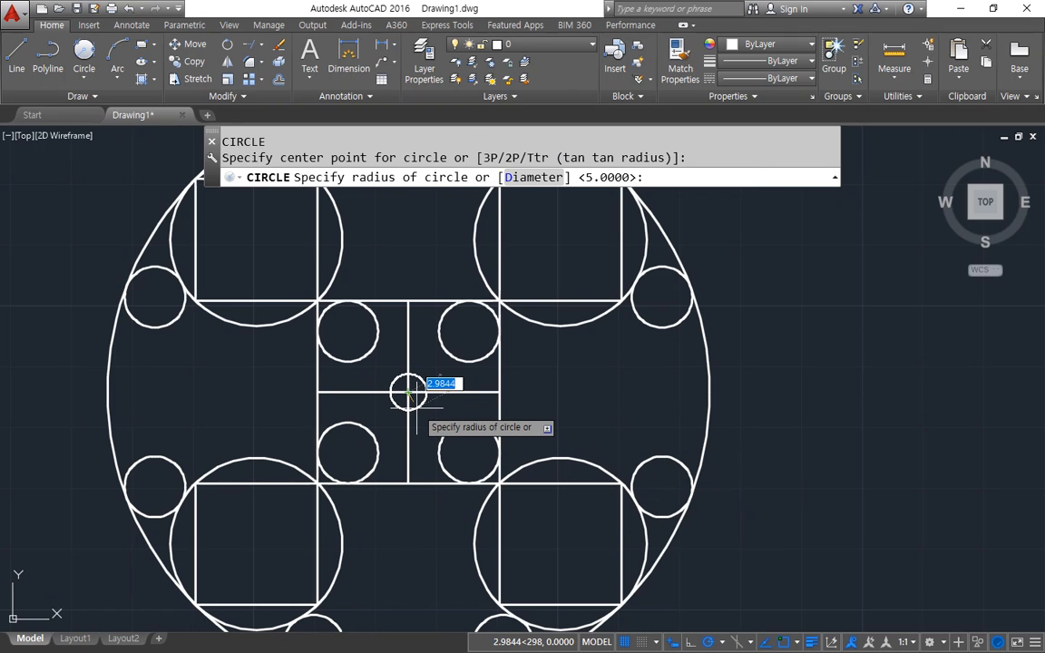
text(5)
key(Return)
Erase the radius 5 circle at the crossing of the midpoint lines
click(426, 416)
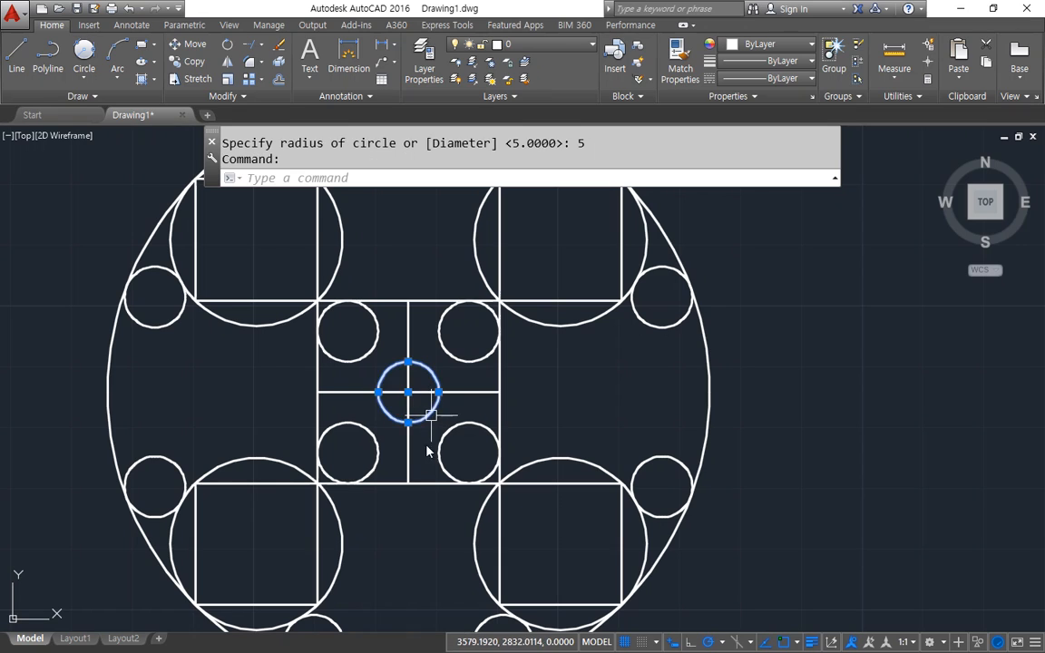
key(e)
key(Return)
Draw a radius 5 circle at the figure's middle, using a Center snap on the large outer circle
scroll(432, 453, down, 1)
text(c)
key(Return)
text(cen)
key(Return)
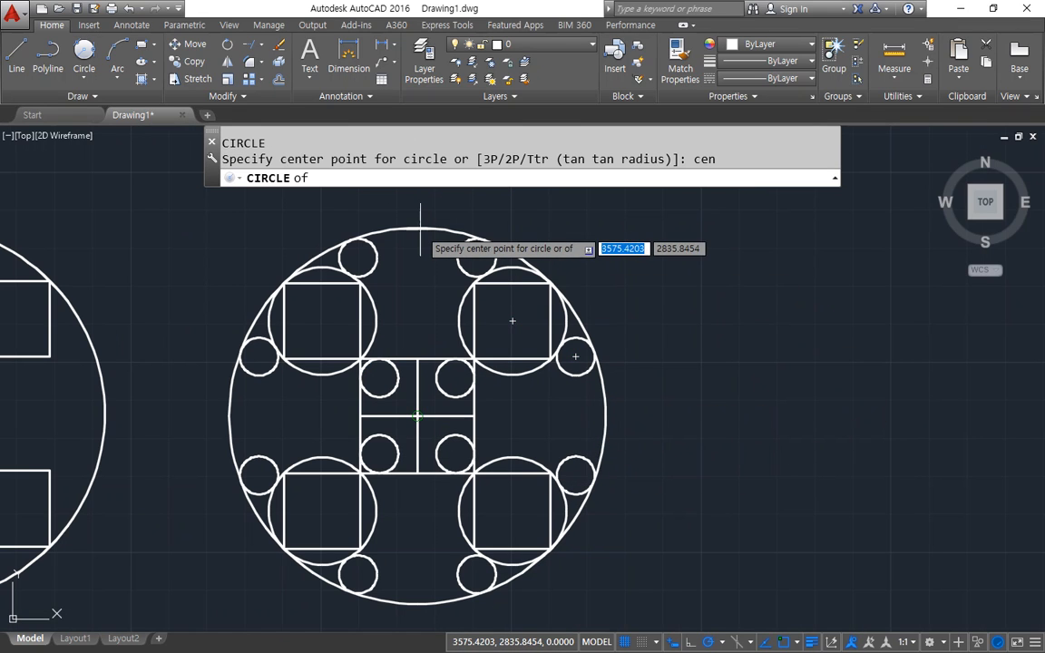
click(420, 228)
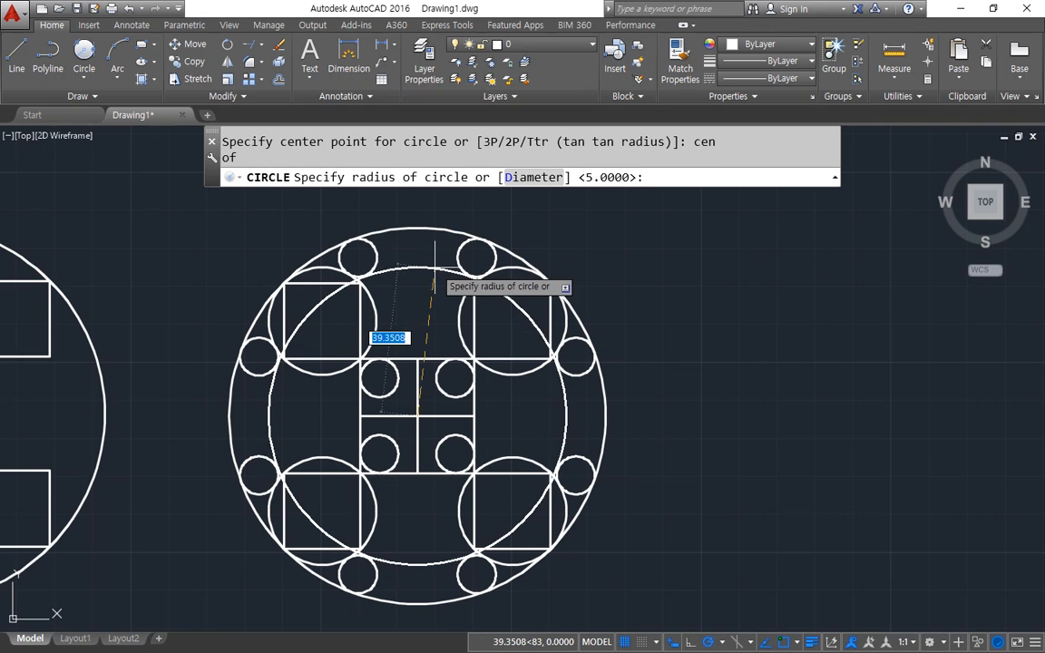
text(5)
key(Return)
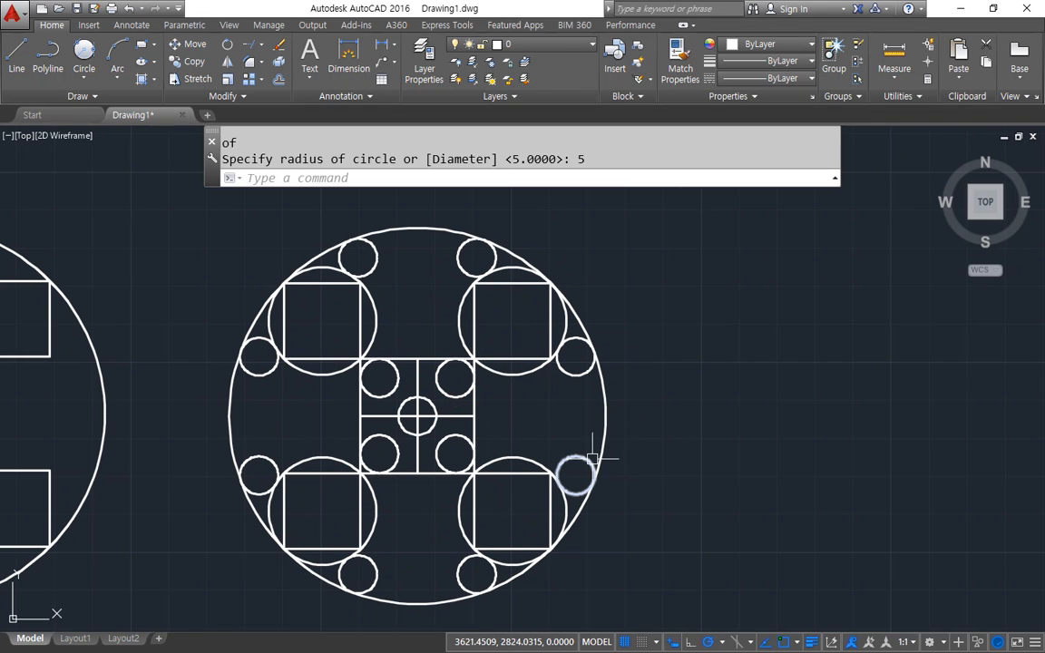
Zoom to the full drawing area and set the start point of a line in the empty space
middle_drag(527, 398, 567, 396)
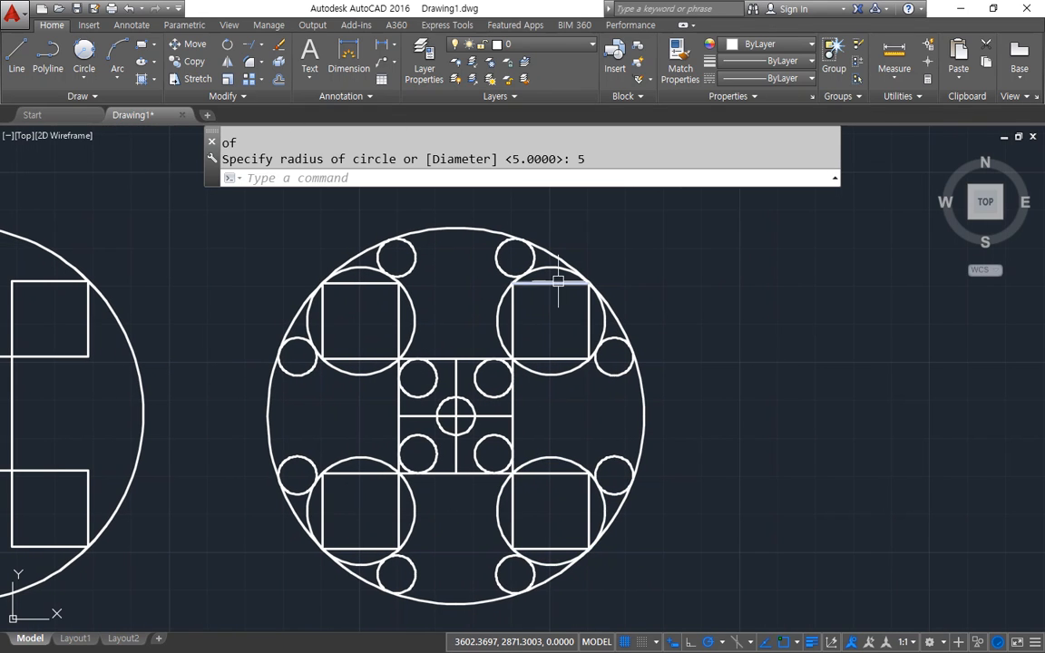
text(z)
key(Return)
text(a)
key(Return)
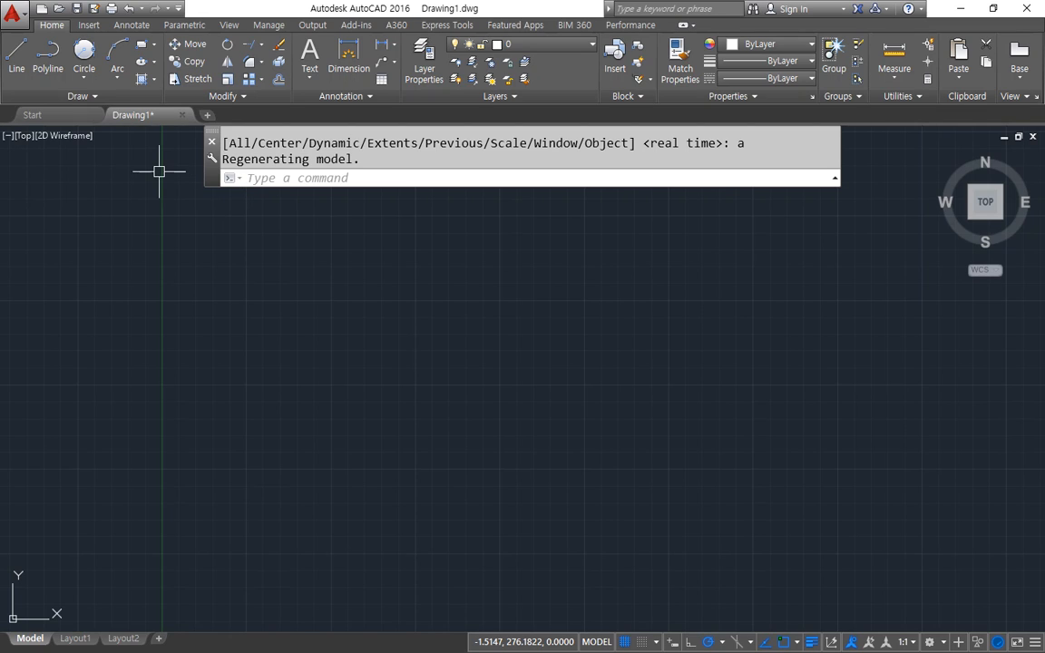
text(l)
key(Return)
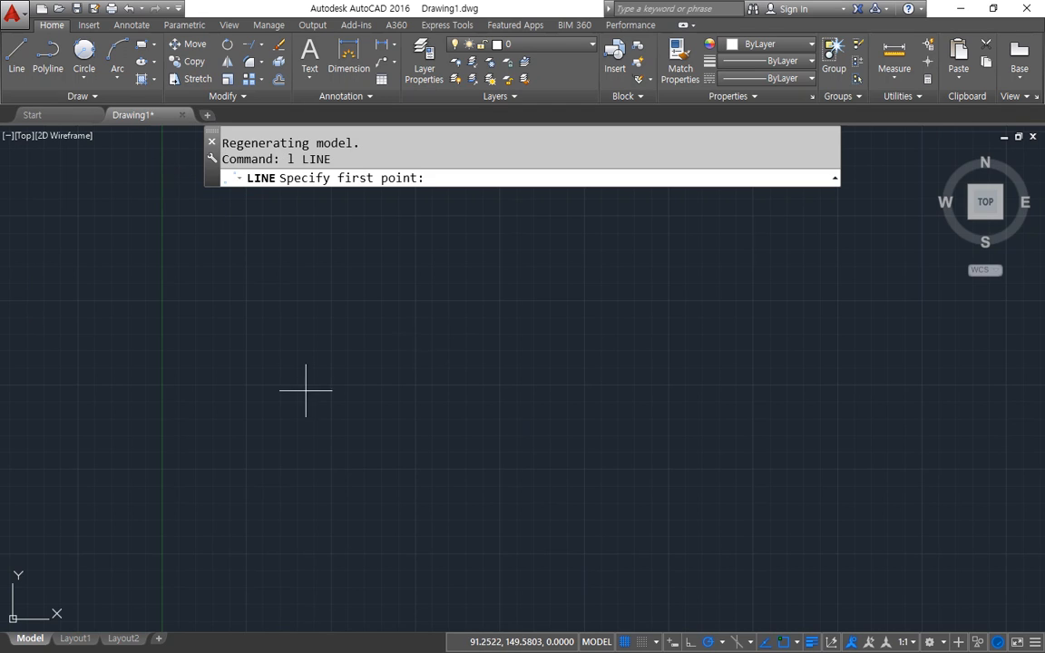
click(292, 434)
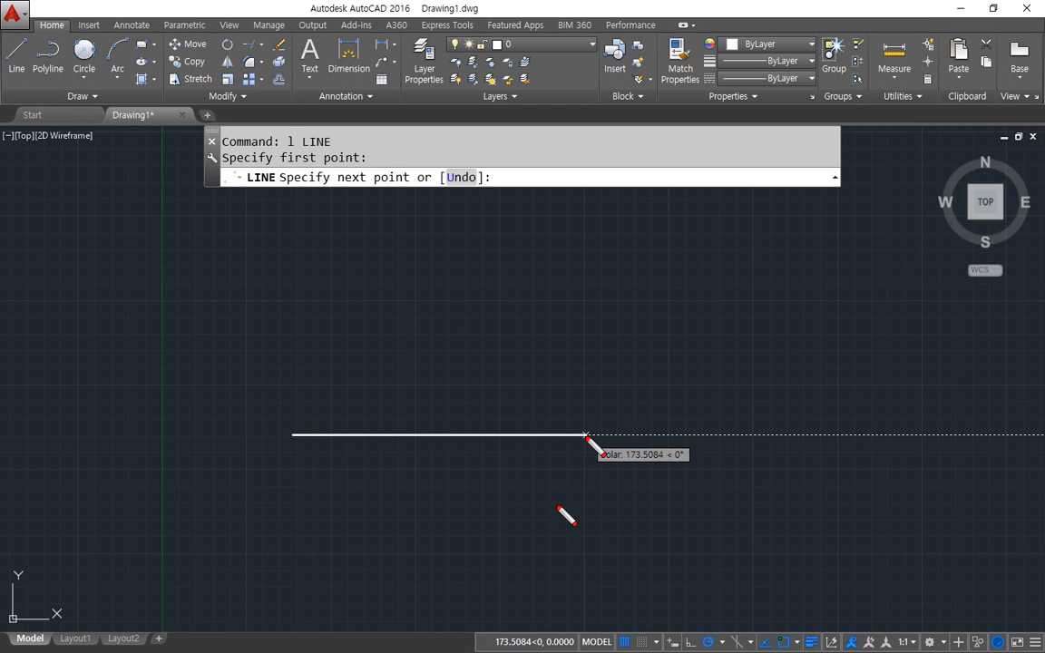
mouse_move(643, 470)
mouse_down()
mouse_move(611, 490)
mouse_move(683, 448)
mouse_move(666, 496)
mouse_up()
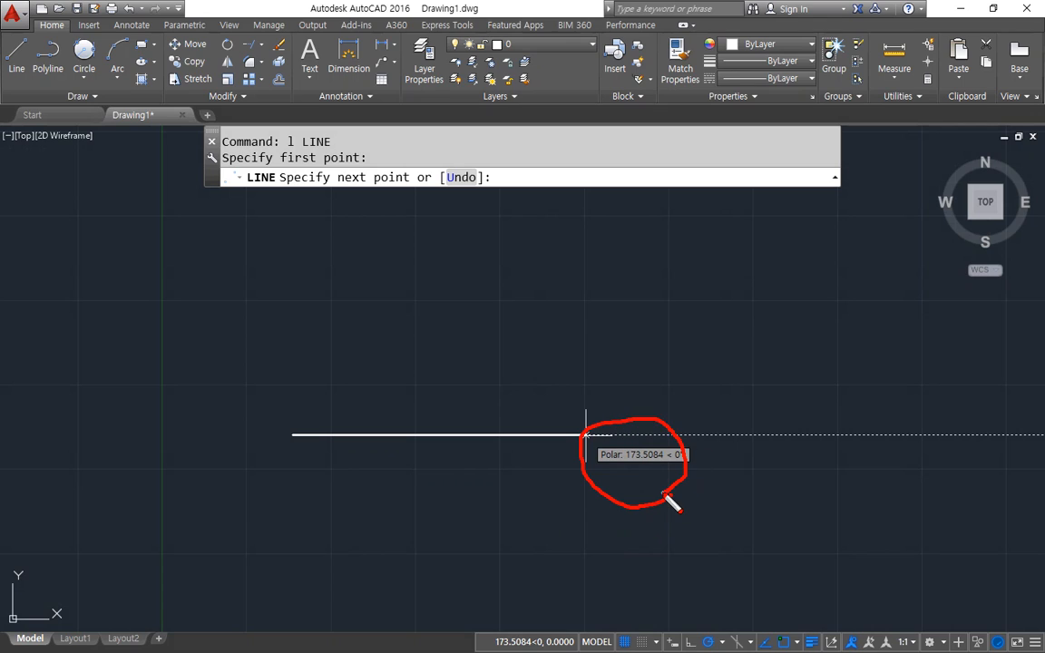
mouse_move(284, 456)
mouse_down()
mouse_move(281, 411)
mouse_move(310, 449)
mouse_up()
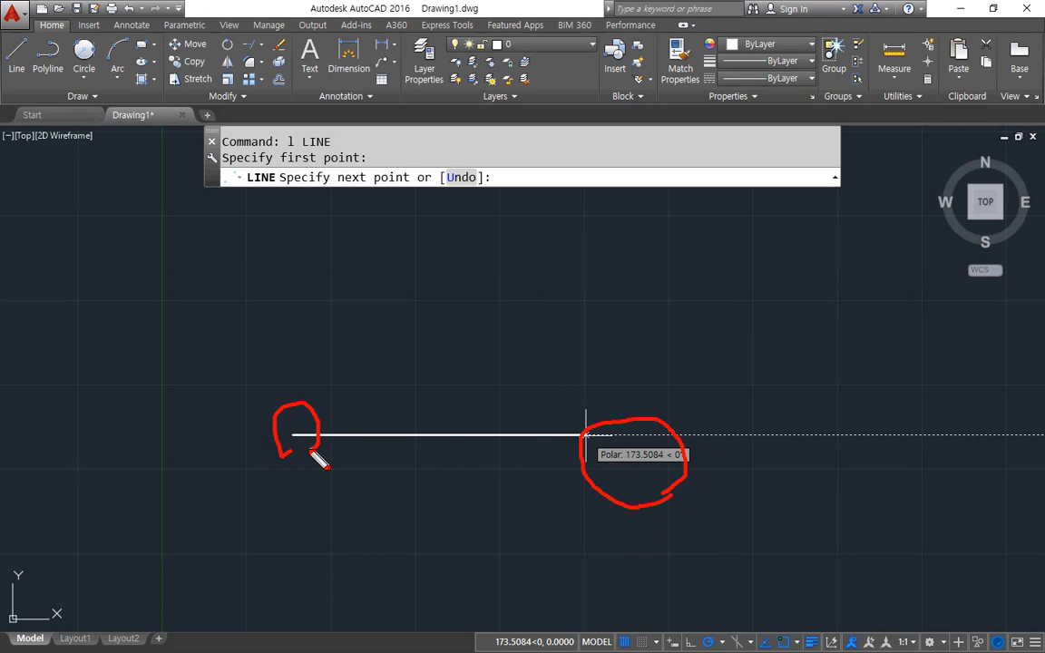
mouse_move(613, 461)
mouse_down()
mouse_move(568, 403)
mouse_move(626, 465)
mouse_move(693, 472)
mouse_move(617, 479)
mouse_move(696, 480)
mouse_move(599, 465)
mouse_move(702, 465)
mouse_up()
key(Delete)
key(Escape)
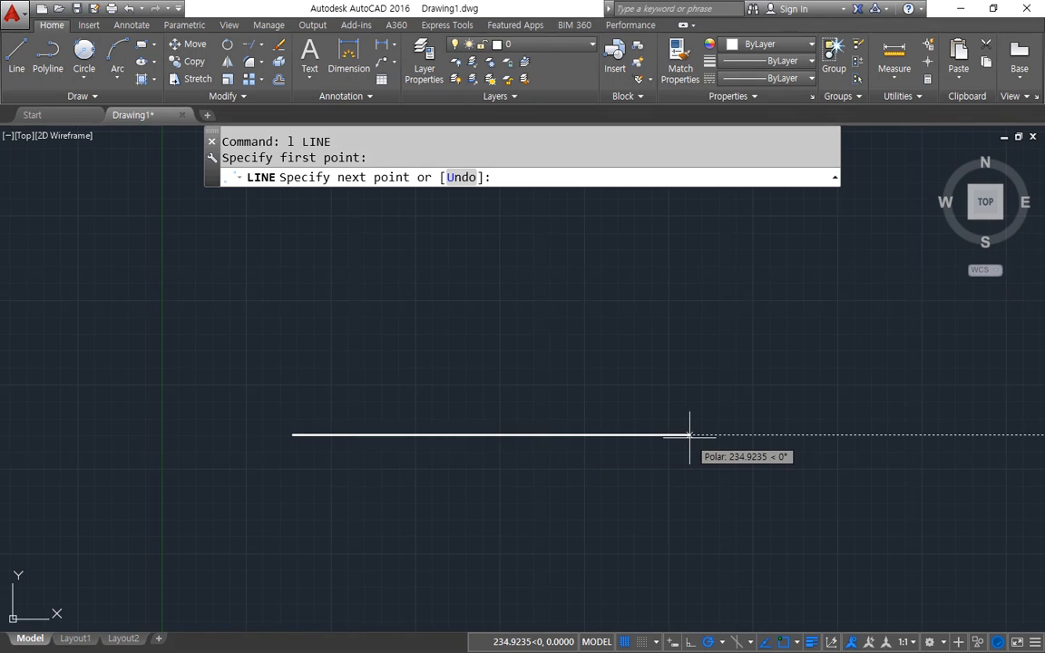
Finish the horizontal line about 235 units long, and draw a vertical line crossing it near its left end
click(690, 435)
key(Return)
key(Return)
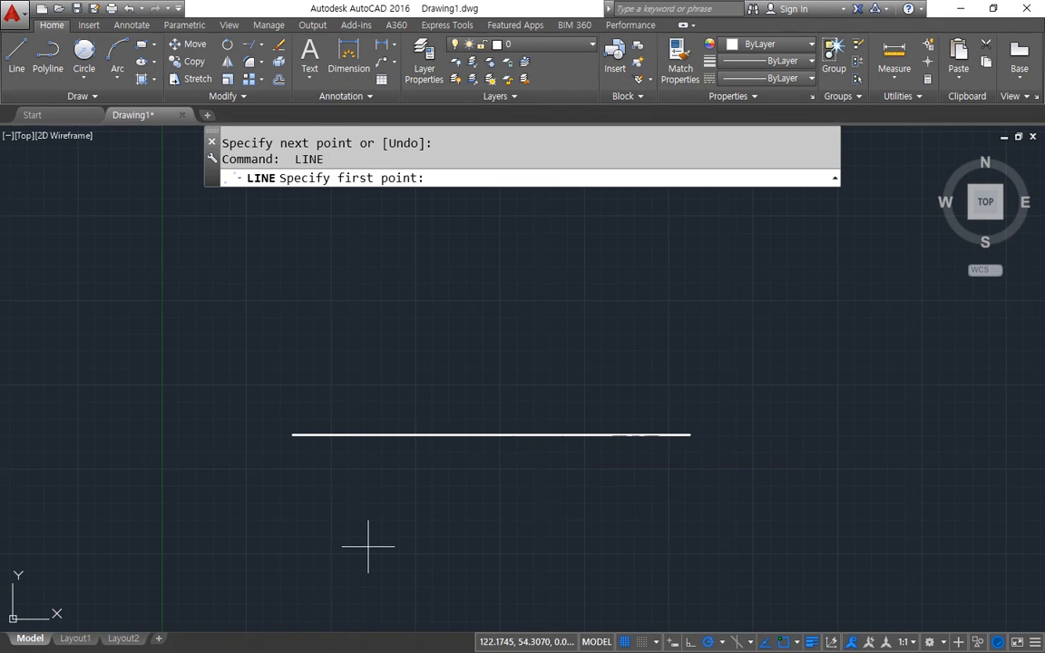
click(369, 545)
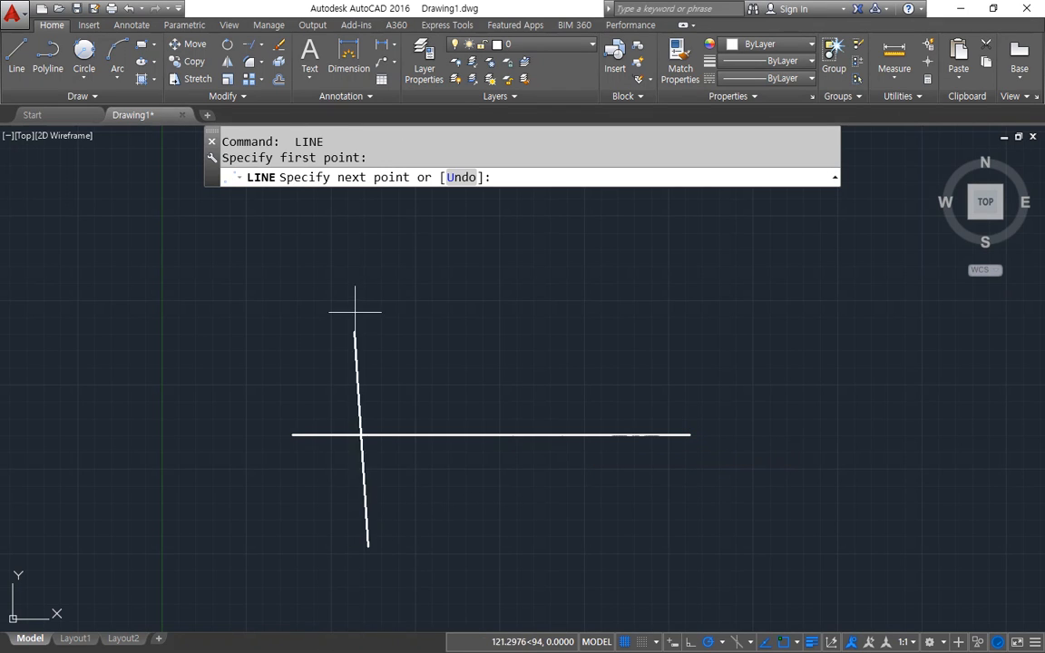
click(368, 195)
key(Return)
Offset the vertical line 100 units to the right and the horizontal line 100 units upward
middle_drag(397, 303, 388, 346)
text(o)
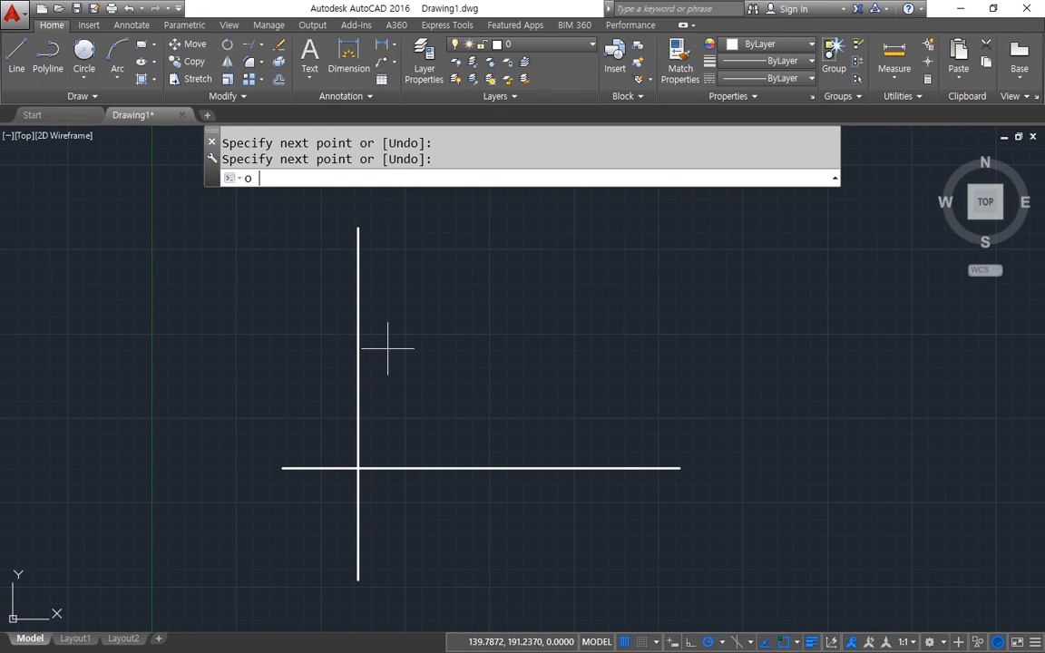
key(Return)
text(100)
key(Return)
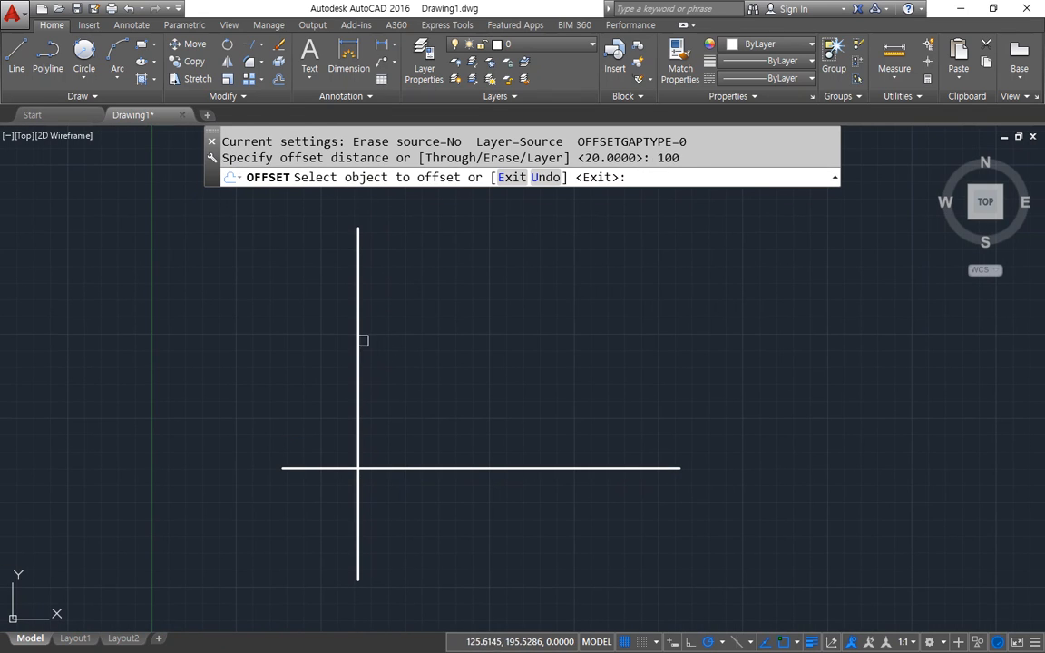
click(359, 342)
click(565, 368)
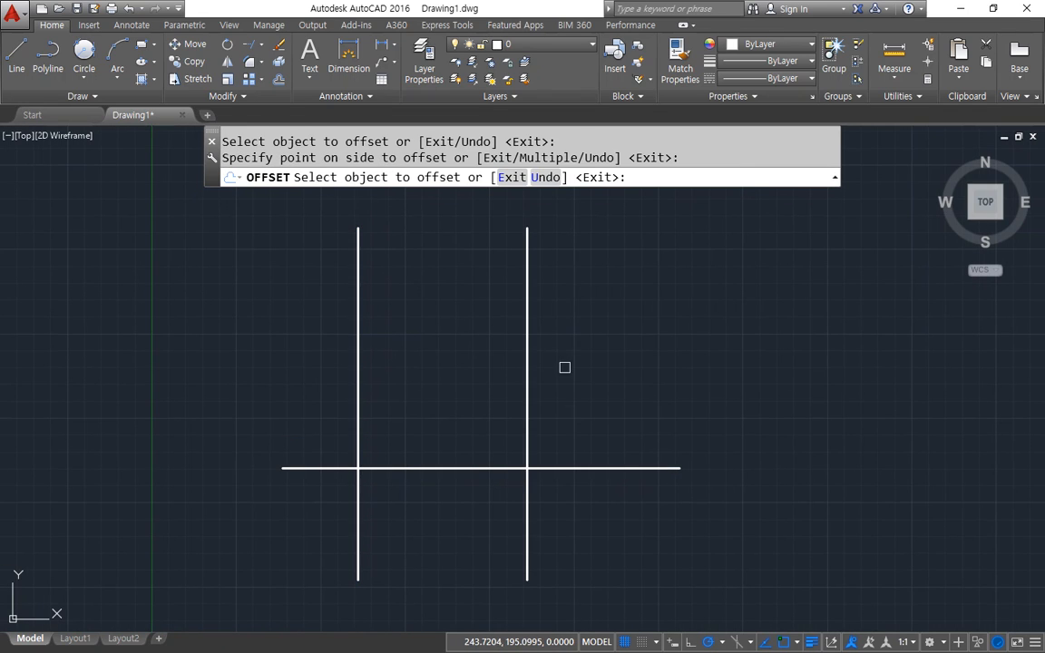
click(576, 466)
click(581, 327)
key(Return)
Trim the line ends projecting beyond the four intersections, leaving a closed 100-unit square
text(tr)
key(Return)
key(Return)
click(712, 526)
click(573, 225)
click(573, 224)
click(338, 257)
click(299, 261)
click(252, 502)
click(248, 550)
click(596, 517)
key(Return)
Offset the square's left and right sides inward by 40 units
scroll(440, 327, up, 2)
text(o)
key(Return)
text(40)
key(Return)
click(308, 320)
click(400, 326)
click(576, 340)
click(534, 366)
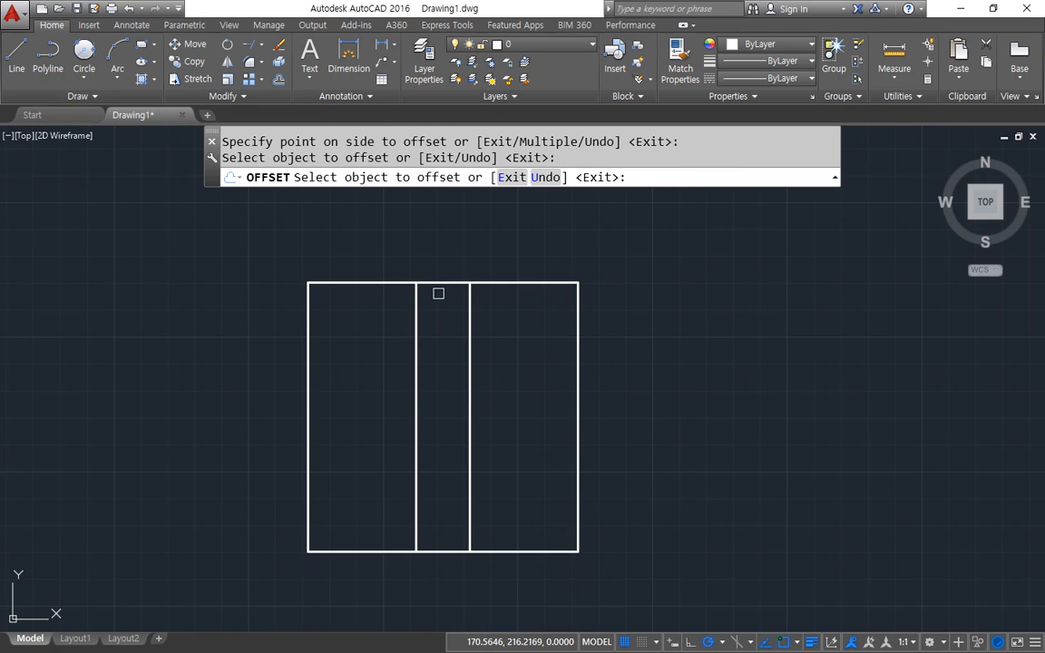
Offset the square's top and bottom sides inward by 40 units
click(439, 293)
click(441, 284)
click(438, 339)
click(446, 551)
click(441, 448)
key(Return)
Try to trim the middle segments of the square's outer sides, and undo the trim
text(tr)
key(Return)
key(Return)
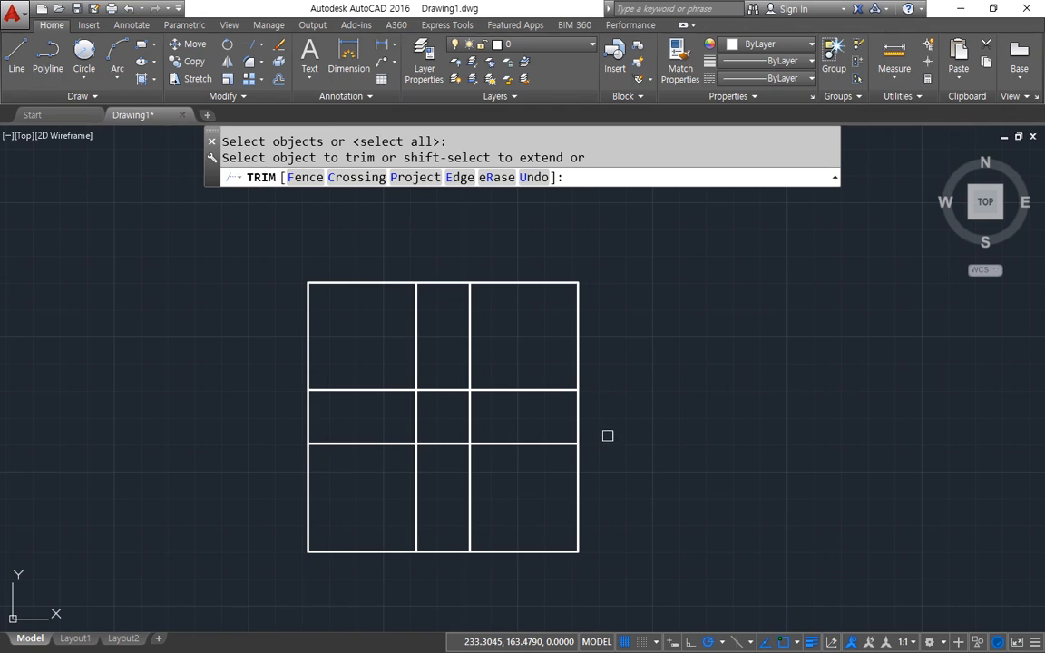
click(577, 424)
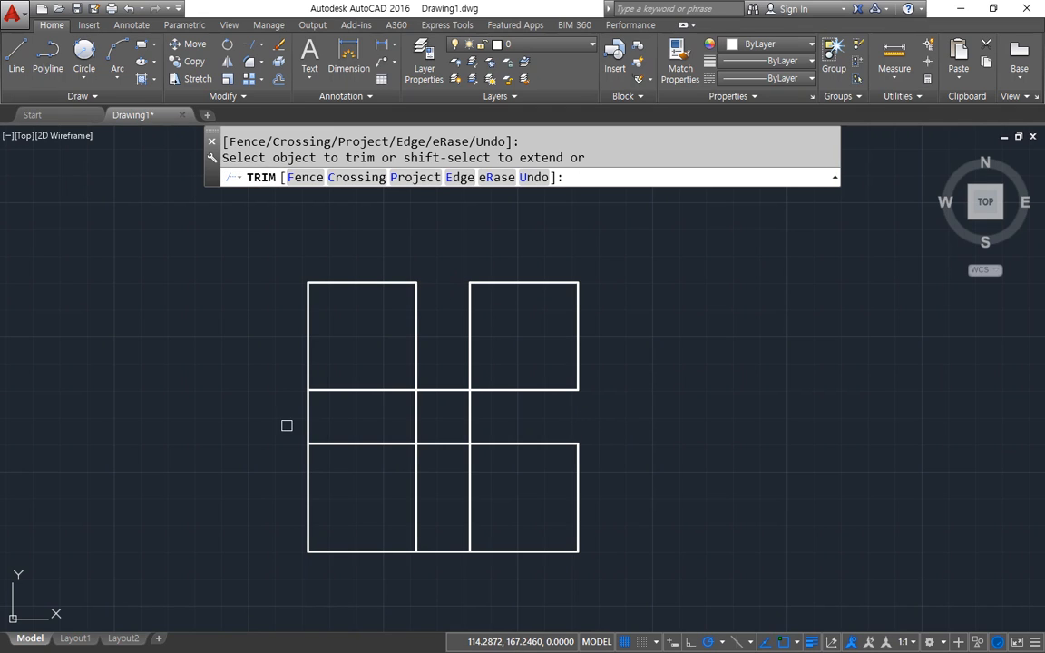
click(452, 549)
key(Return)
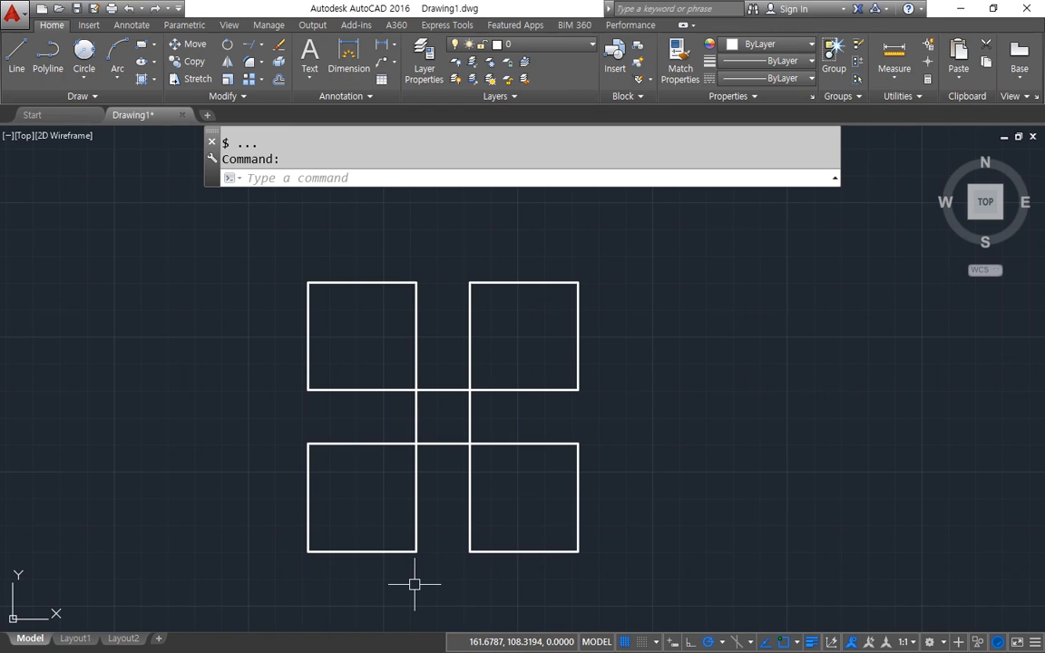
key(ctrl+z)
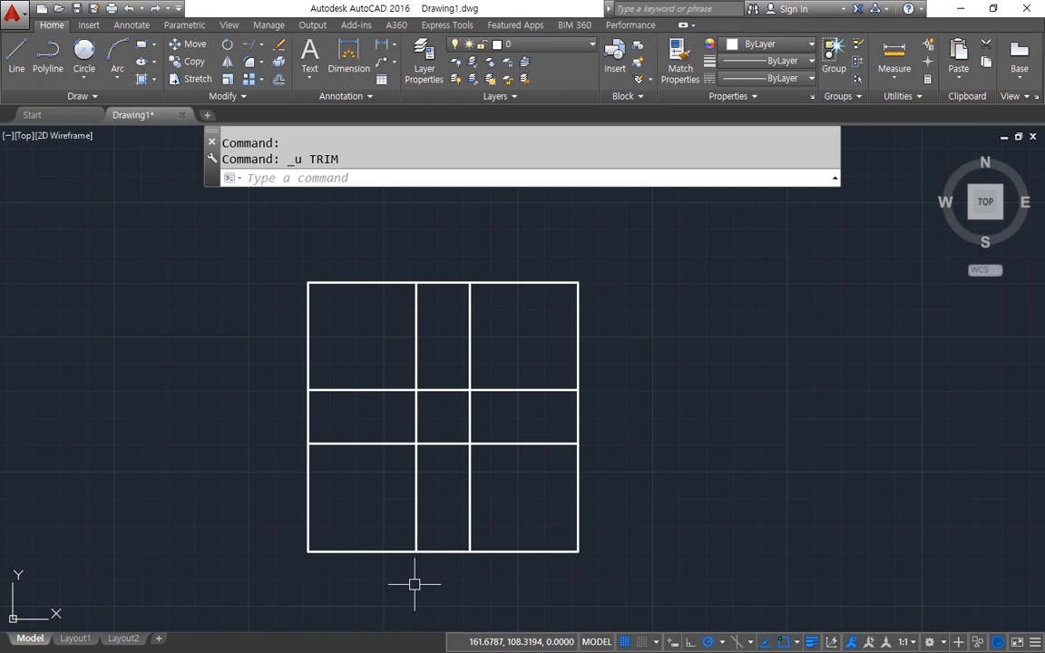
Offset the upper-left block's left and top sides inward by 13 units, and its right and bottom sides inward by 13
text(o)
key(Return)
text(13)
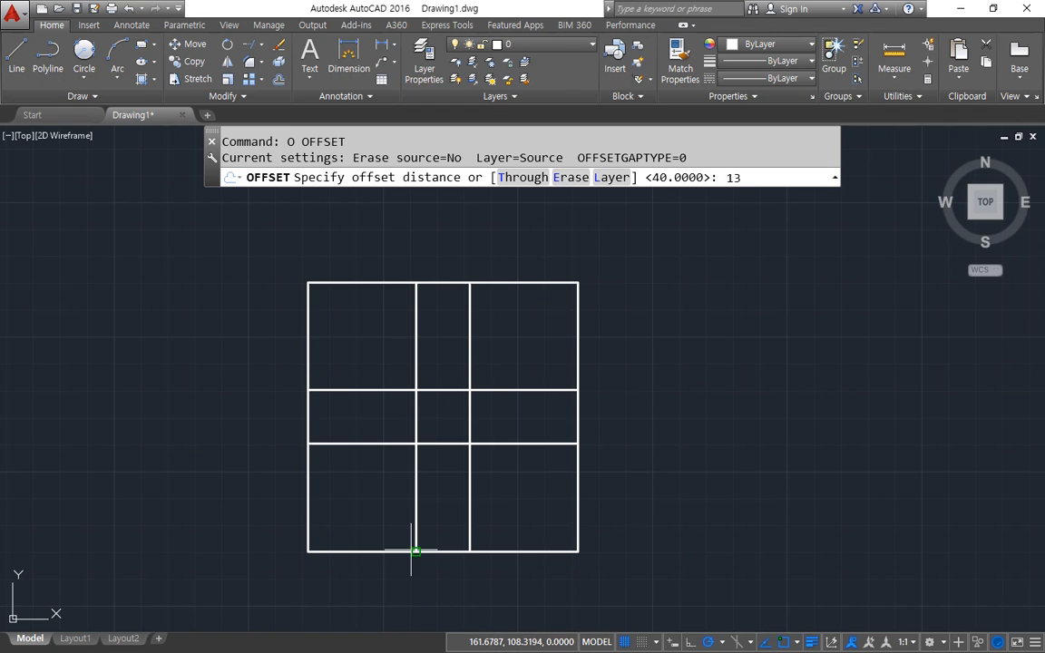
key(Return)
click(308, 329)
click(368, 331)
click(373, 284)
click(397, 346)
click(417, 348)
click(407, 363)
click(408, 390)
click(404, 351)
Offset the square's right and bottom sides inward by 13 units, and the facing inner vertical and horizontal lines outward by 13
click(577, 300)
click(536, 304)
click(473, 337)
click(525, 455)
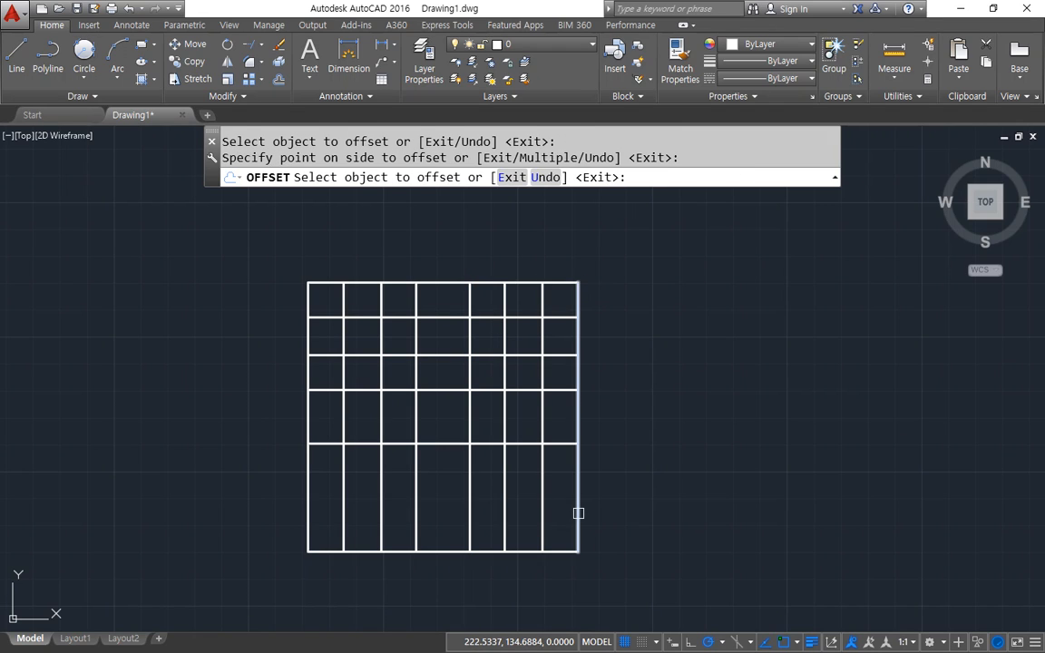
click(519, 551)
click(530, 499)
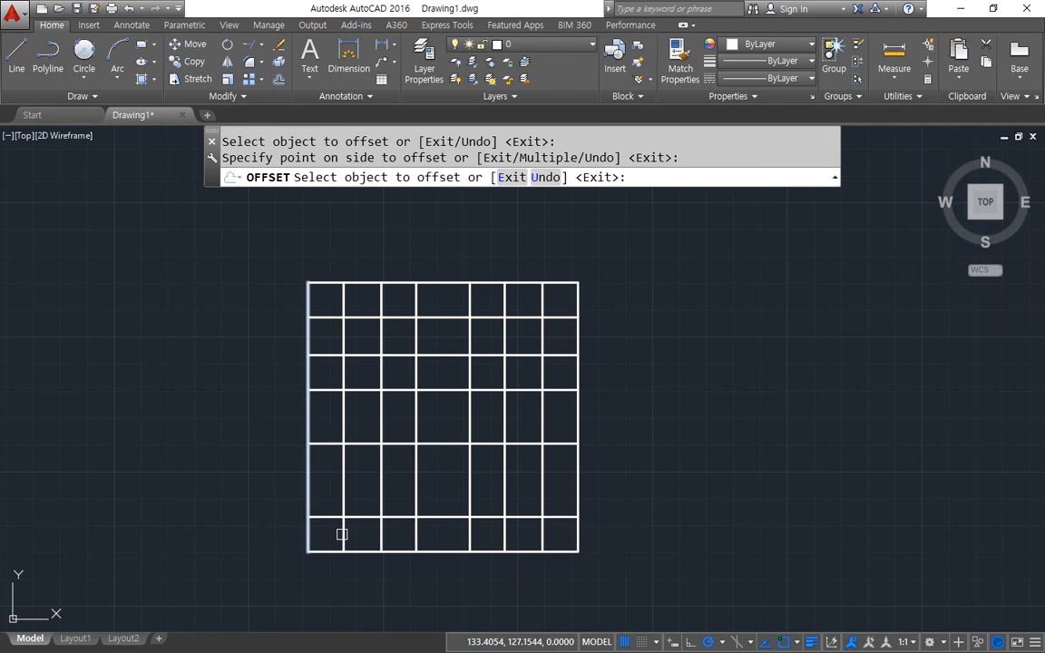
click(364, 444)
click(357, 479)
key(Return)
Trim the two outermost lines on every side of the square where they cross the gaps between the corner blocks
text(tr)
key(Return)
key(Return)
click(358, 423)
click(278, 416)
click(441, 272)
click(449, 329)
click(595, 431)
click(537, 420)
click(451, 568)
click(441, 512)
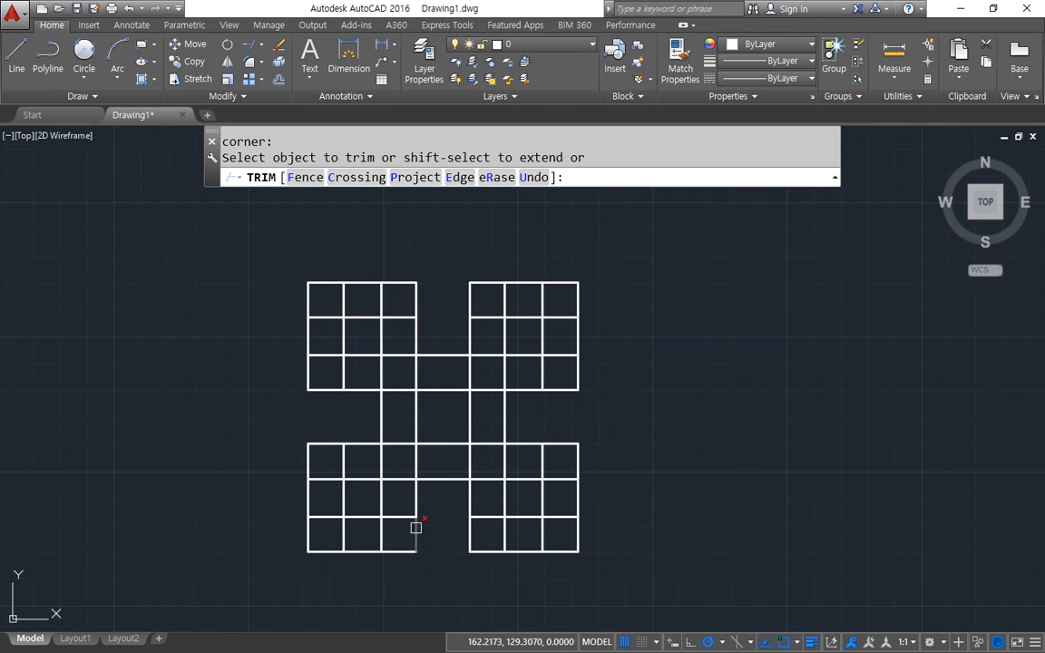
Fence-trim the grid lines in the two right corner blocks, leaving their inner squares joined by a continuous vertical band
key(Return)
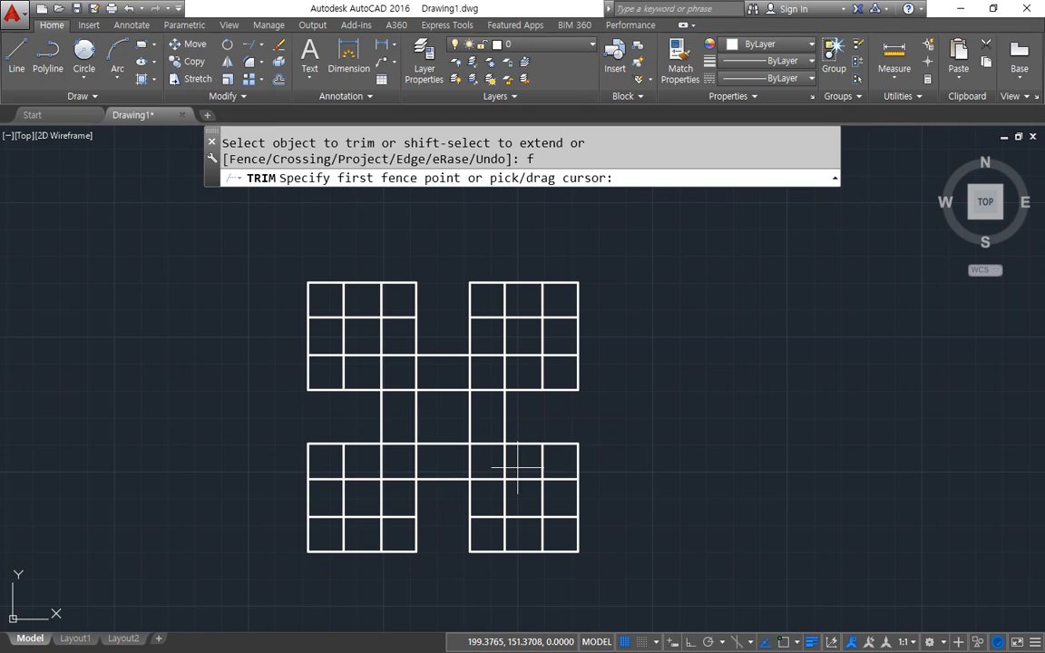
click(526, 466)
click(563, 466)
click(561, 532)
click(494, 535)
click(491, 304)
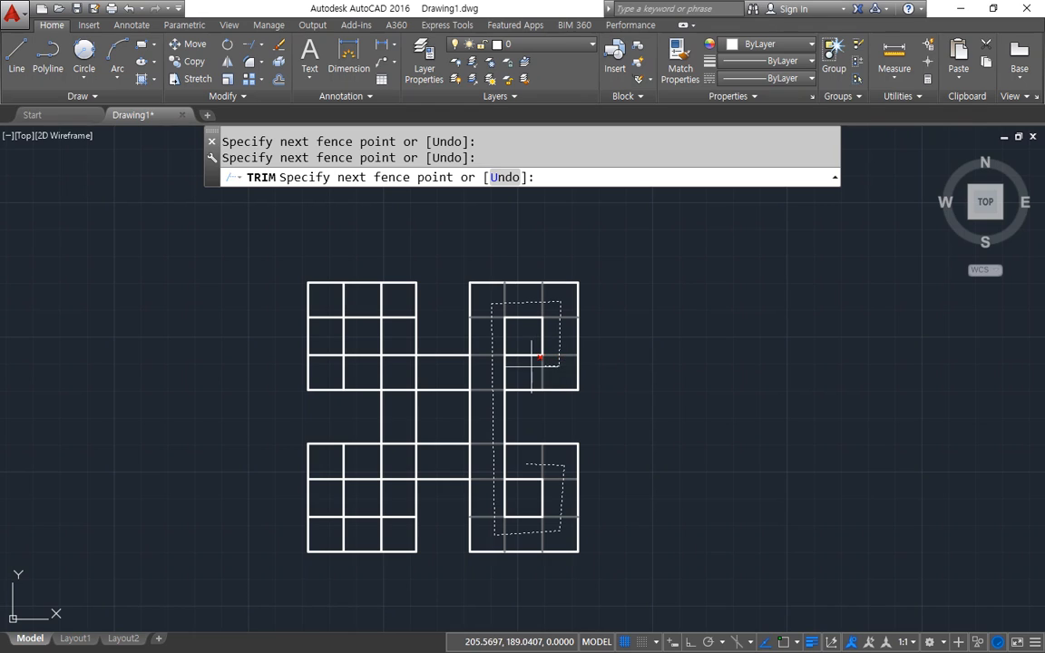
key(Return)
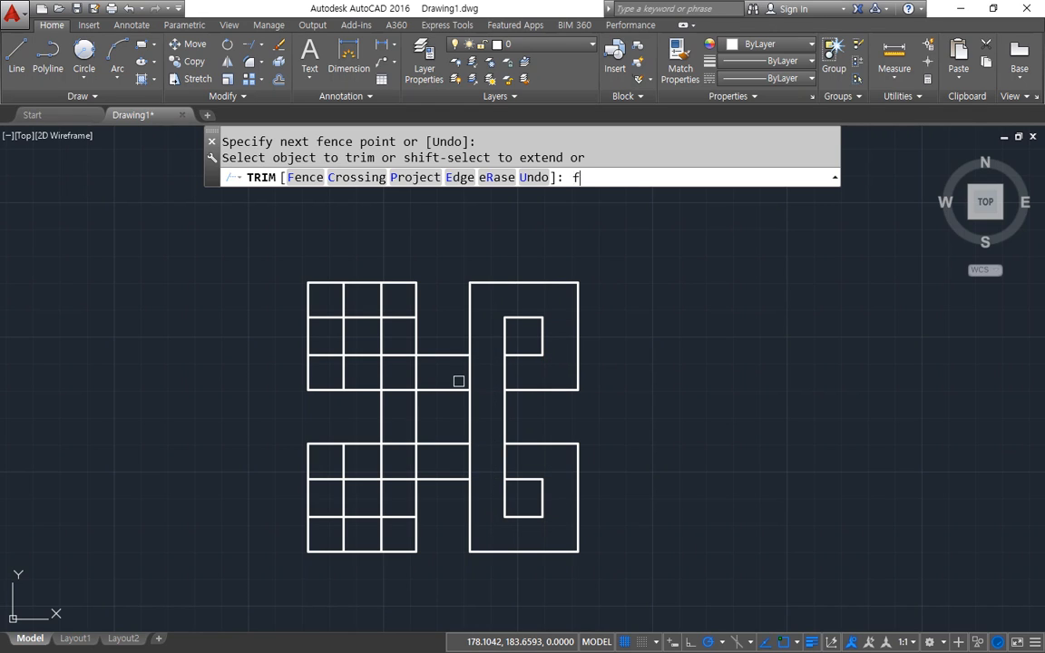
Fence-trim the grid lines in the upper-left block, leaving its inner square and a horizontal band to the right vertical band
key(Return)
click(448, 366)
click(335, 370)
click(326, 295)
click(386, 296)
key(Return)
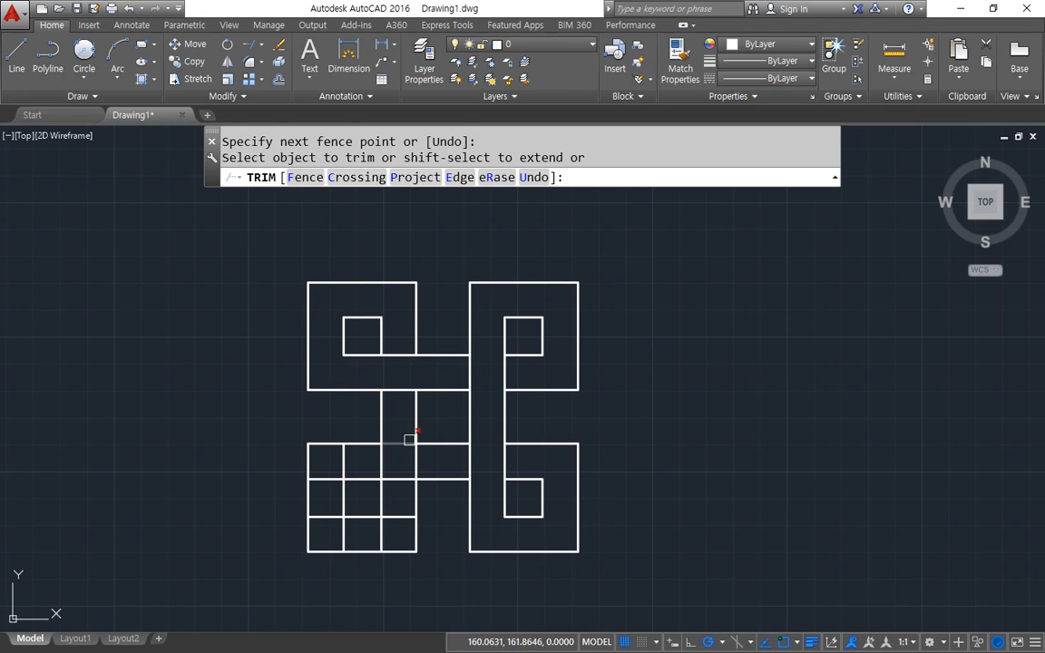
Fence-trim the grid lines in the lower-left block, leaving its inner square joined to the vertical band above
key(Return)
click(407, 421)
click(396, 536)
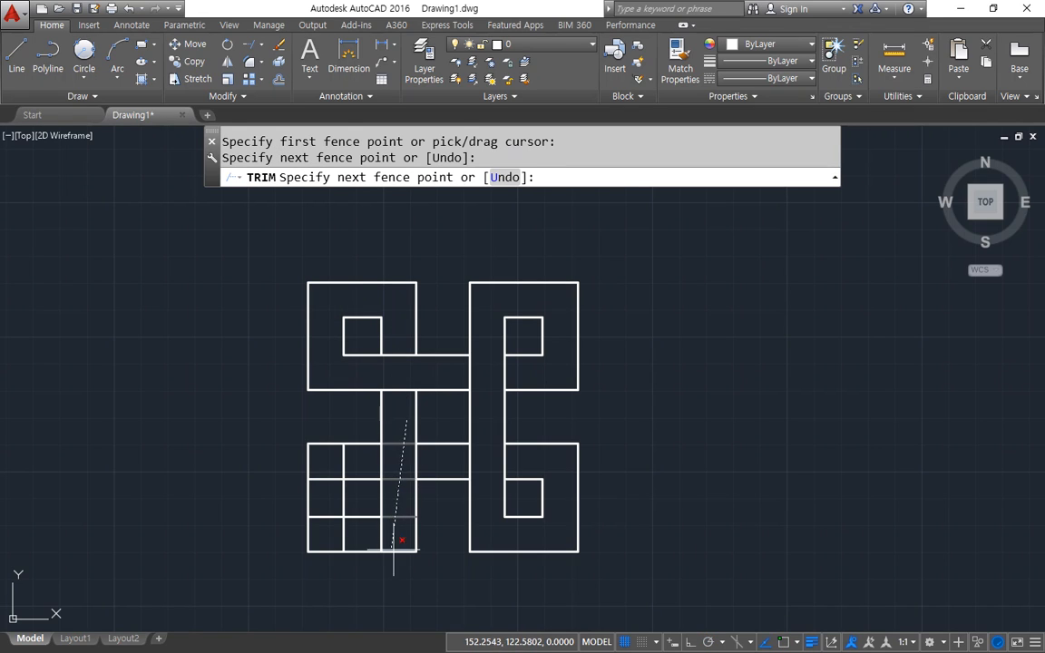
click(352, 535)
click(330, 535)
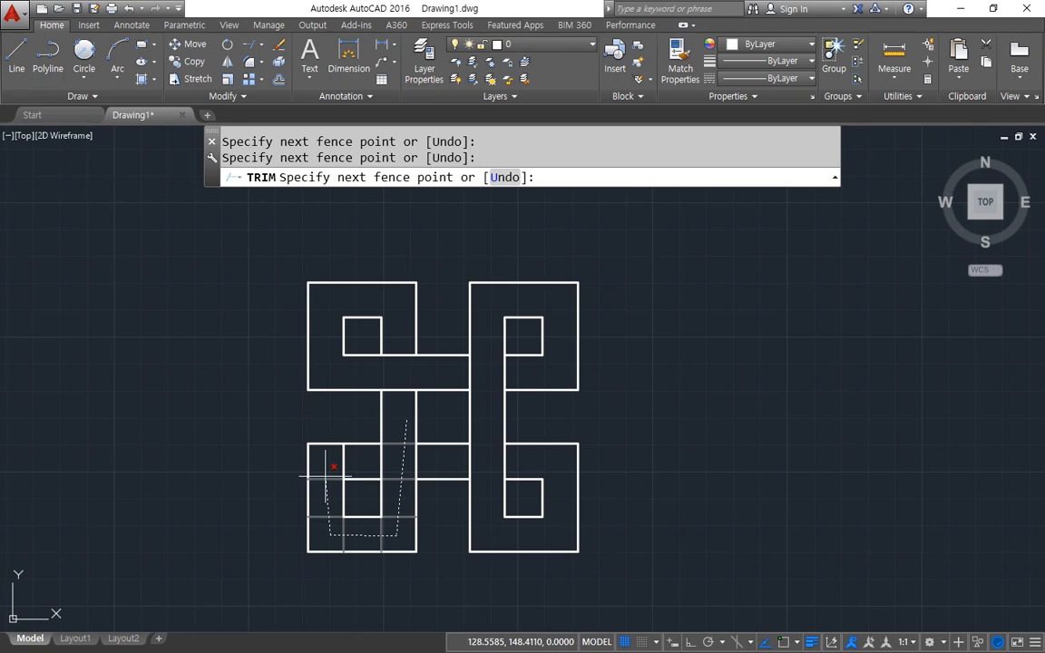
key(Return)
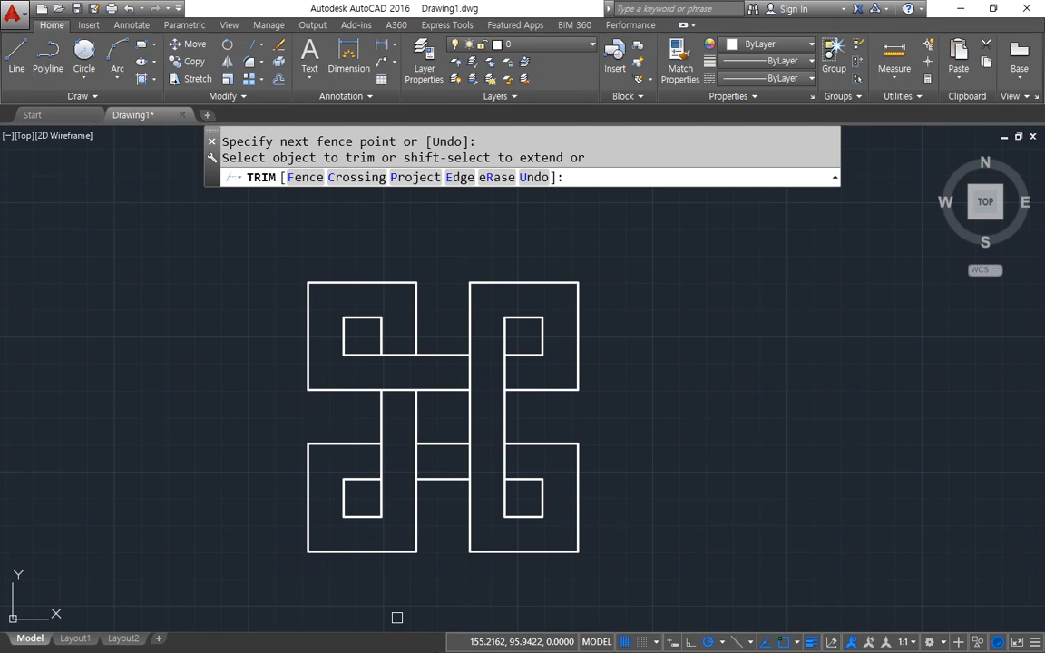
key(Return)
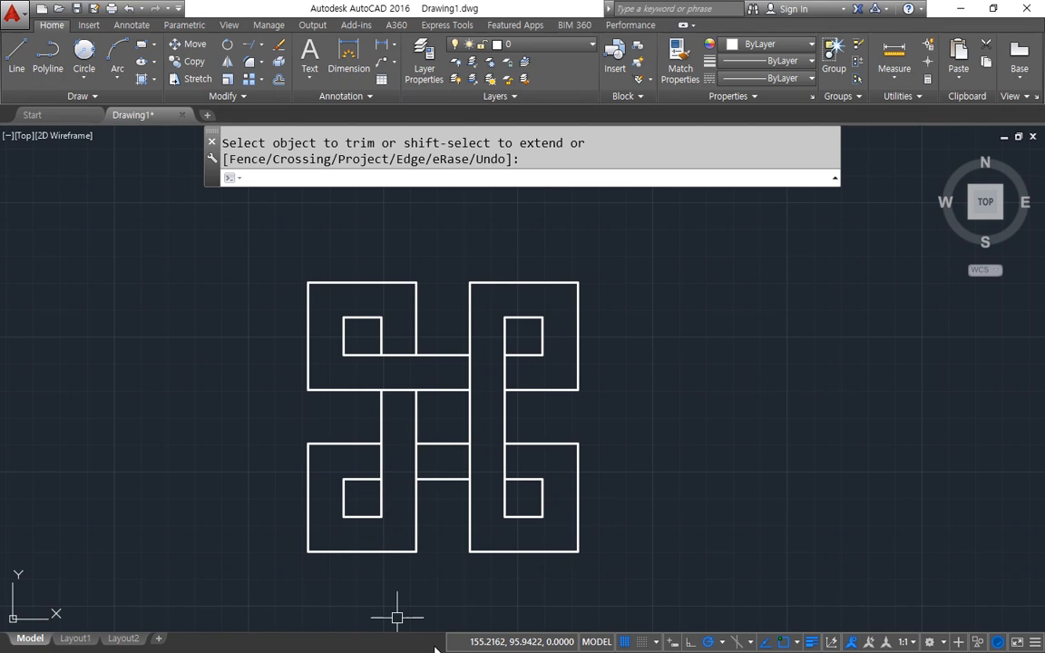
text(z)
key(Return)
text(a)
key(Return)
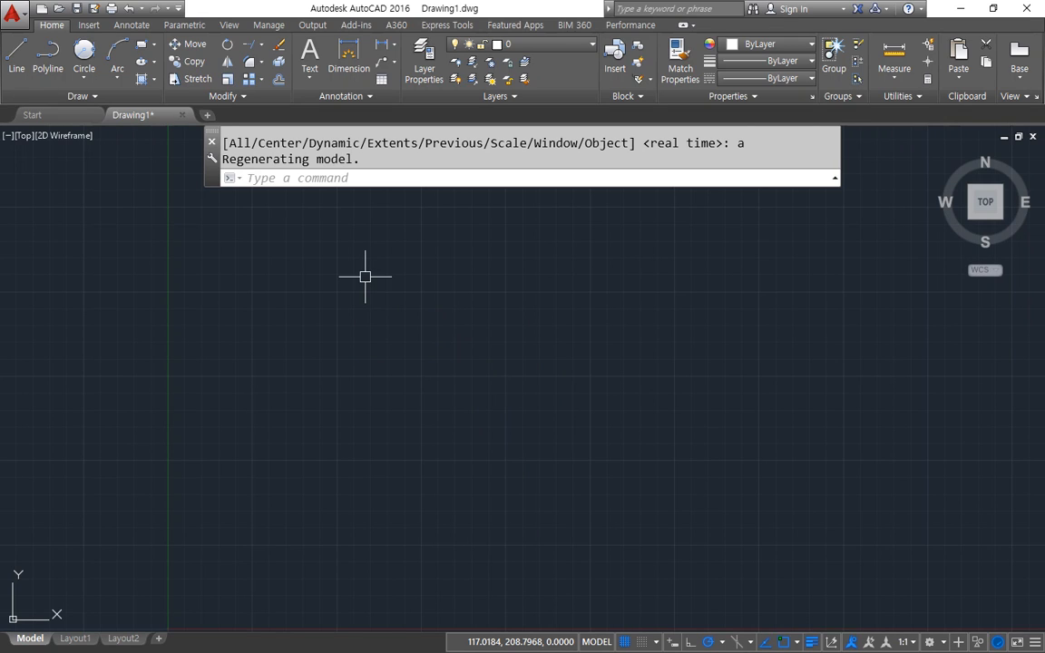
text(l)
key(Return)
click(314, 466)
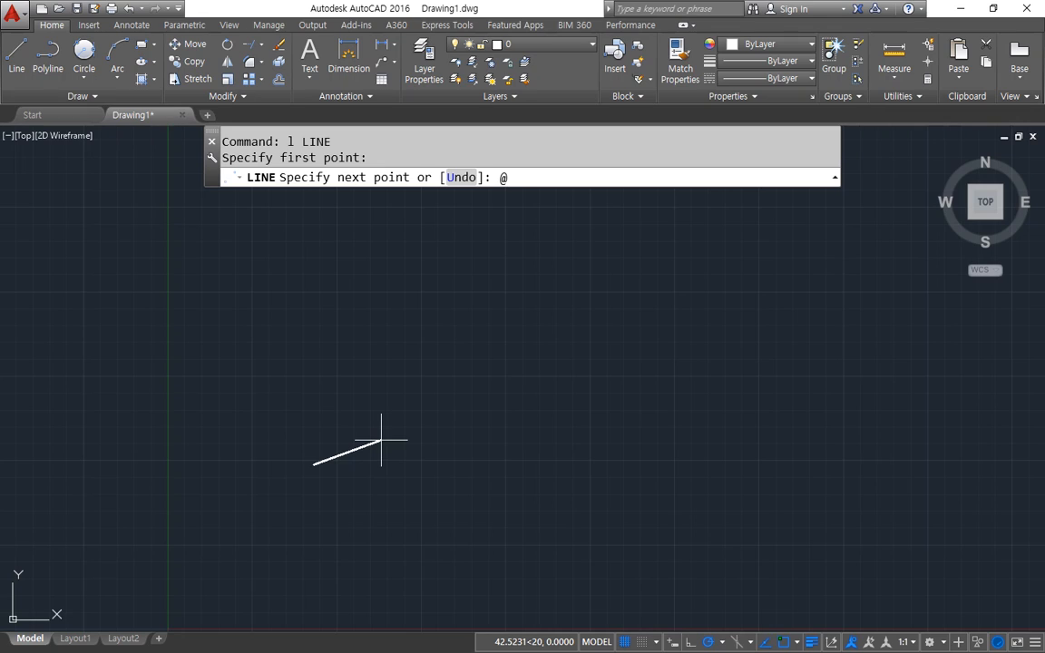
text(@100<0)
key(Return)
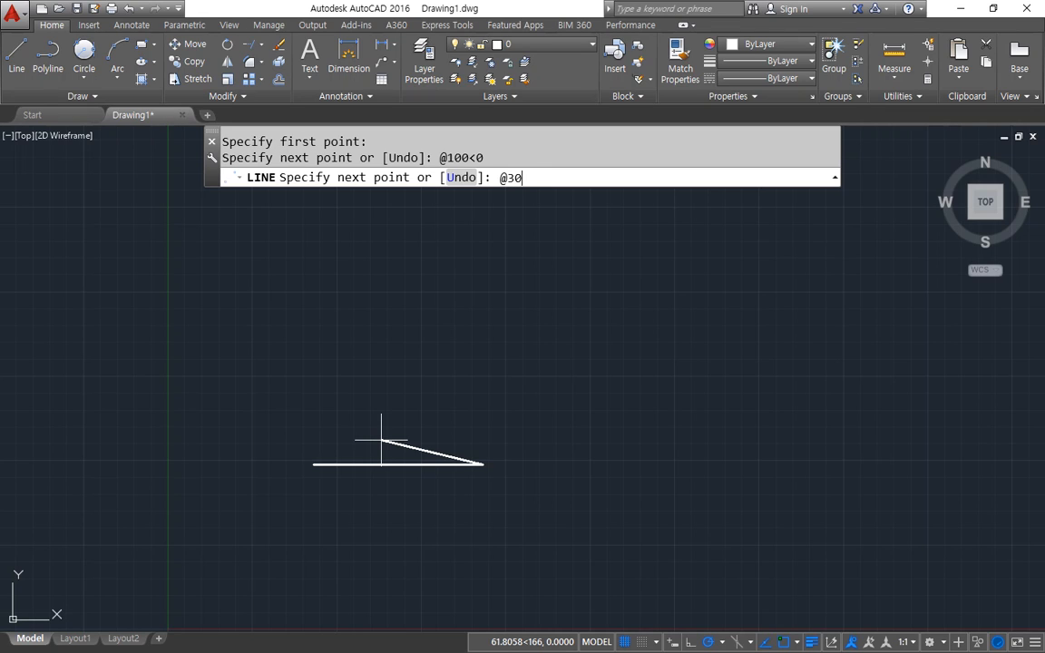
text(@30<90)
key(Return)
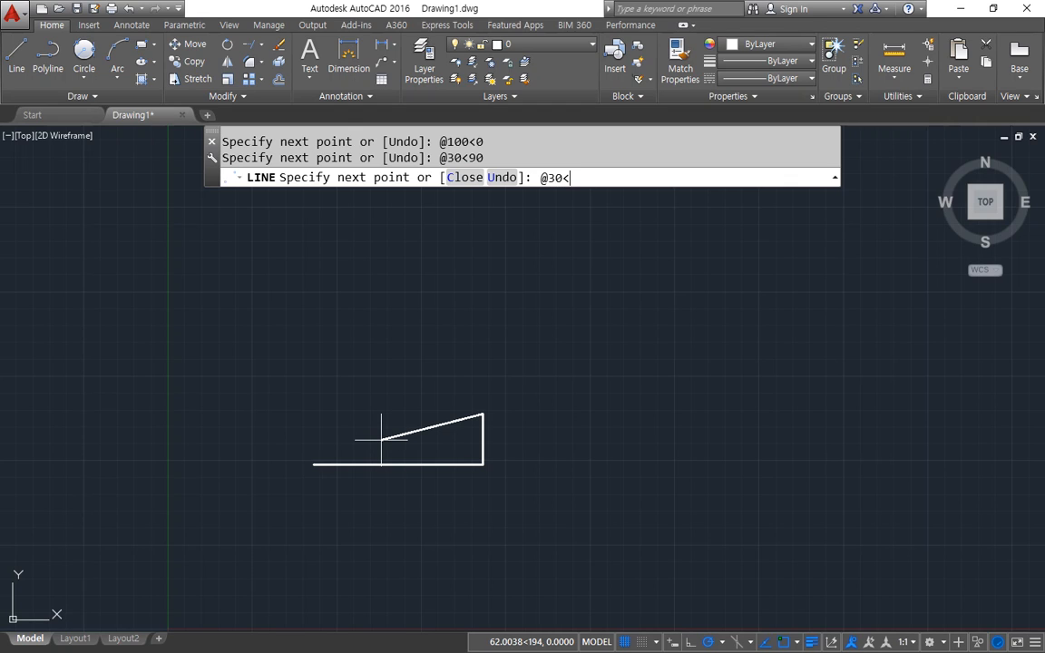
text(@30<0)
key(Return)
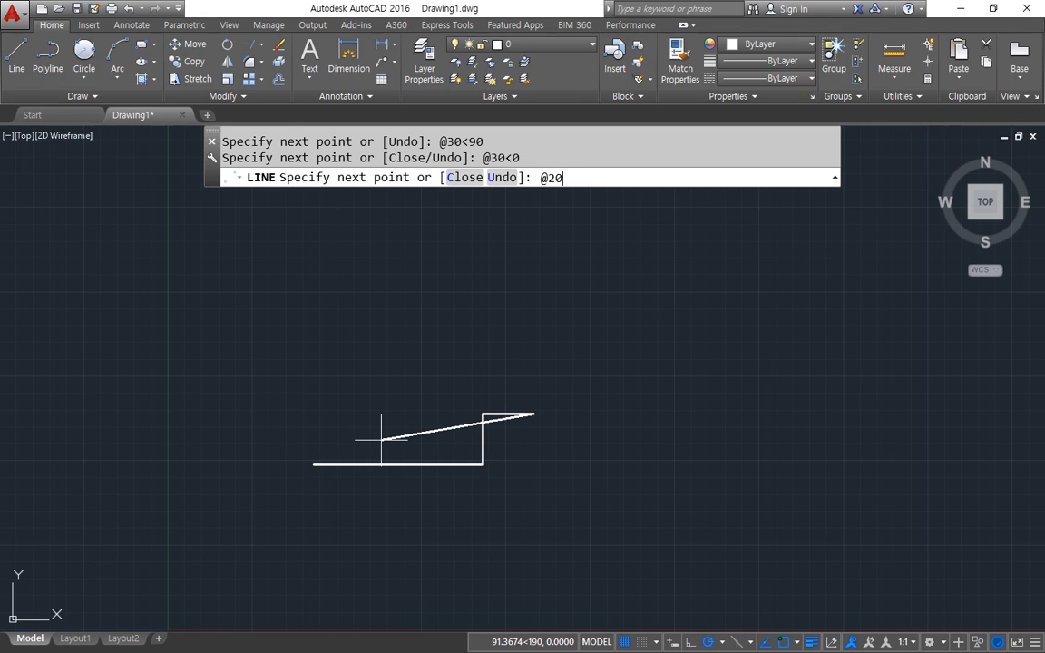
text(@20<90)
key(Return)
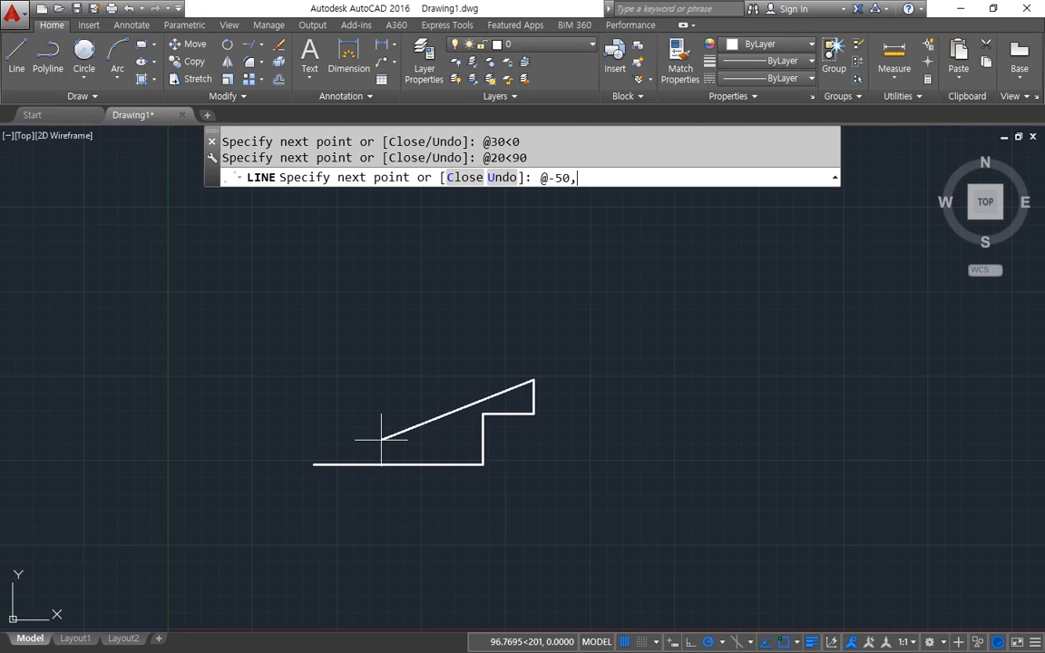
key(Return)
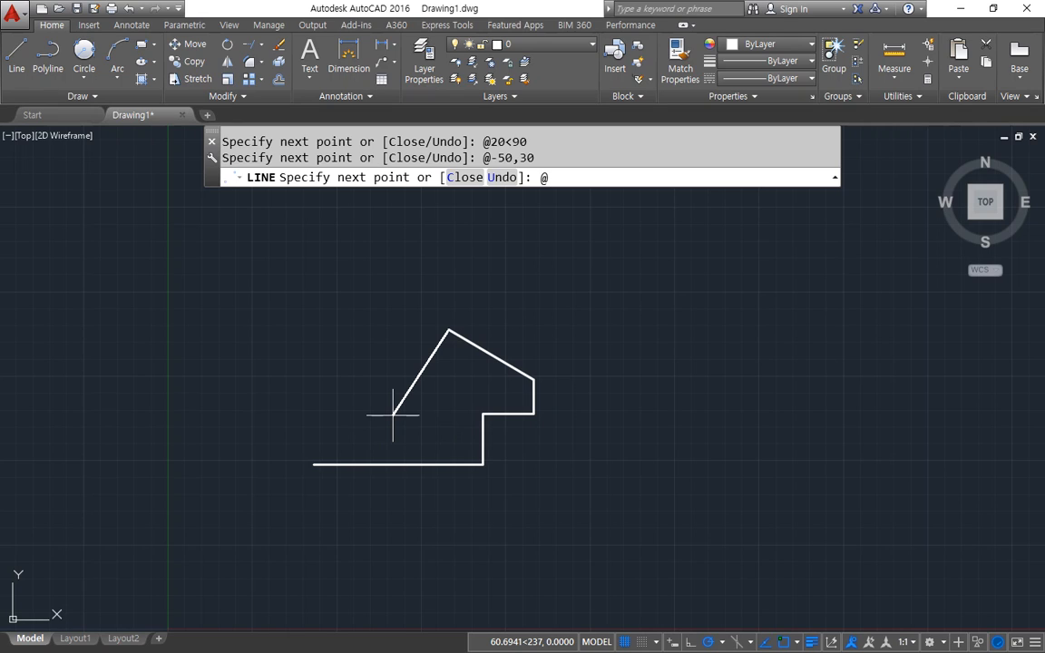
text(80)
key(Return)
text(@-50,-30)
key(Return)
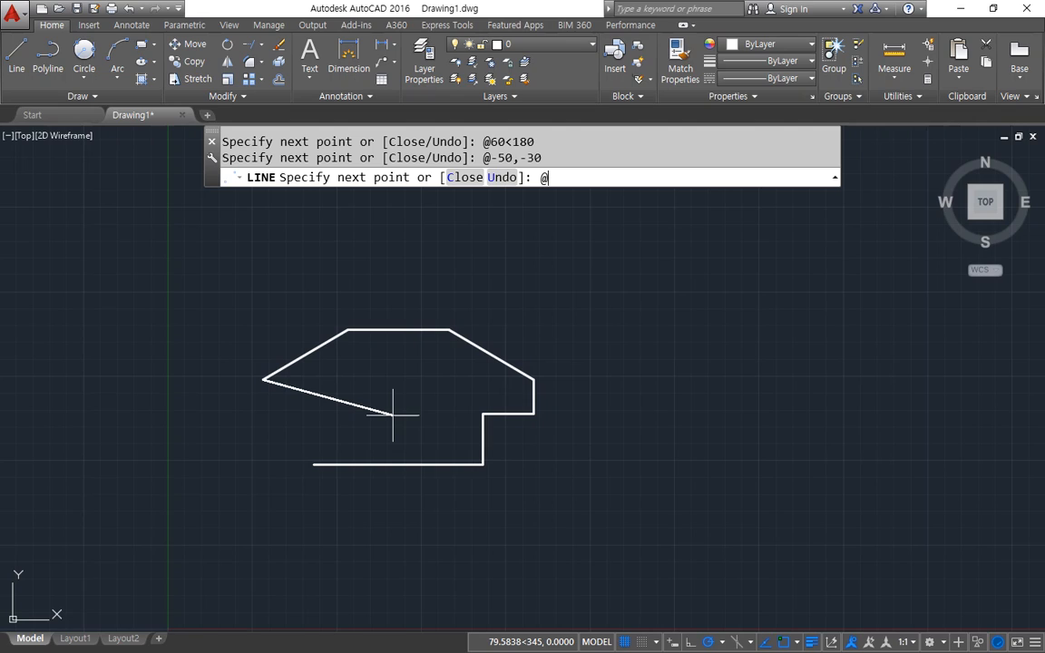
text(@20<-90)
key(Return)
text(@30<0)
key(Return)
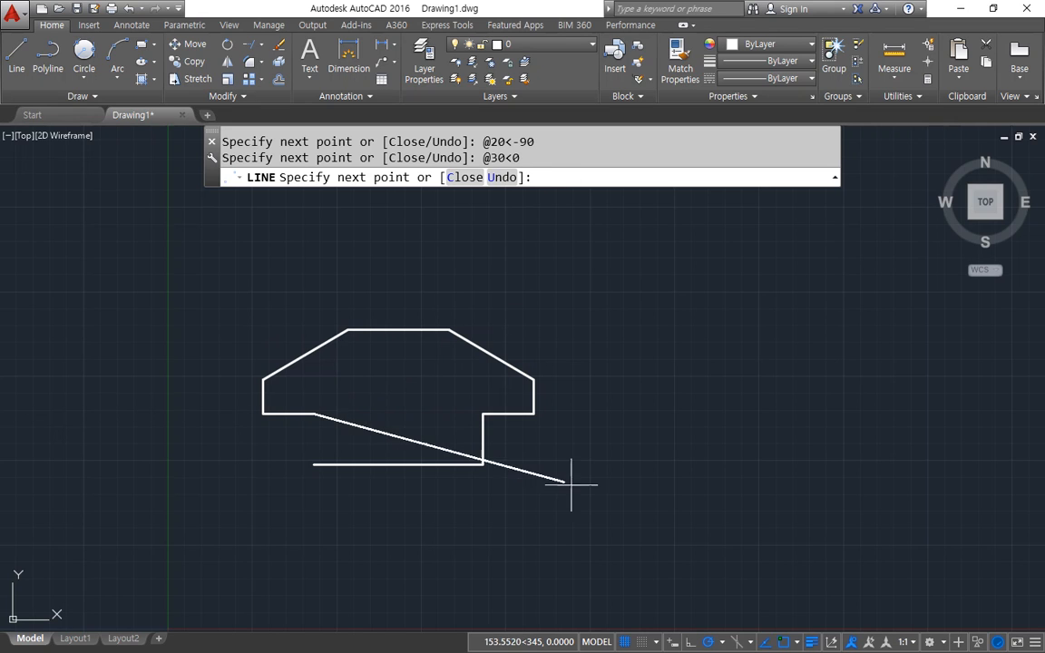
text(c)
key(Return)
Erase all the lines of the closed outline
mouse_move(597, 376)
middle_down()
mouse_move(508, 388)
mouse_move(468, 369)
middle_up()
click(459, 465)
click(32, 204)
text(e)
key(Return)
Draw a horizontal line about 349 units long and a long vertical line crossing it near its left end
text(l)
key(Return)
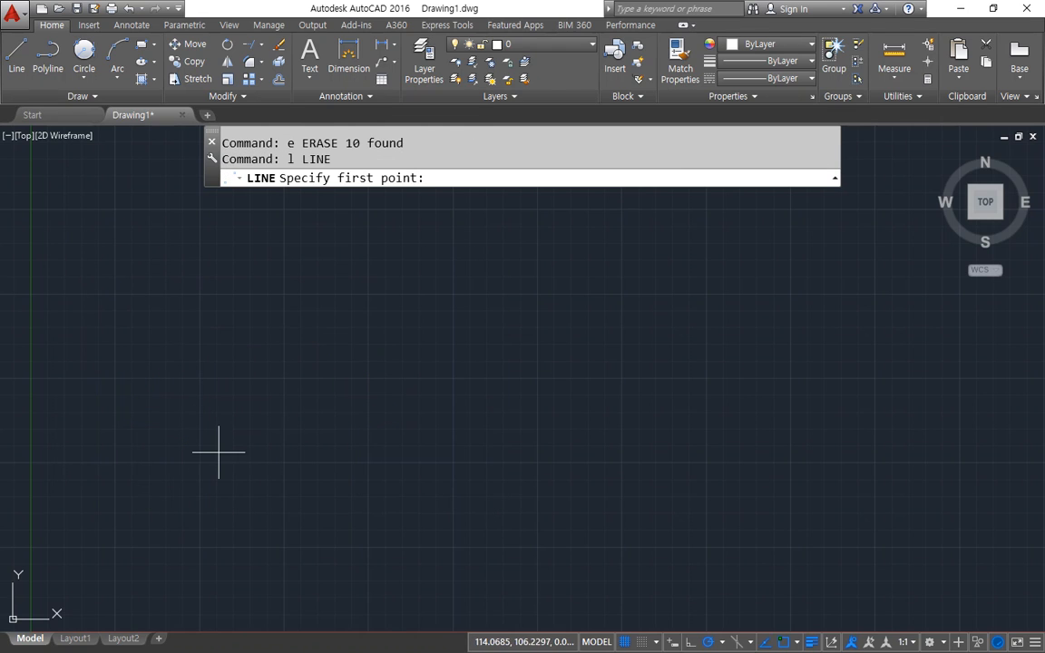
click(216, 451)
middle_drag(796, 458, 801, 481)
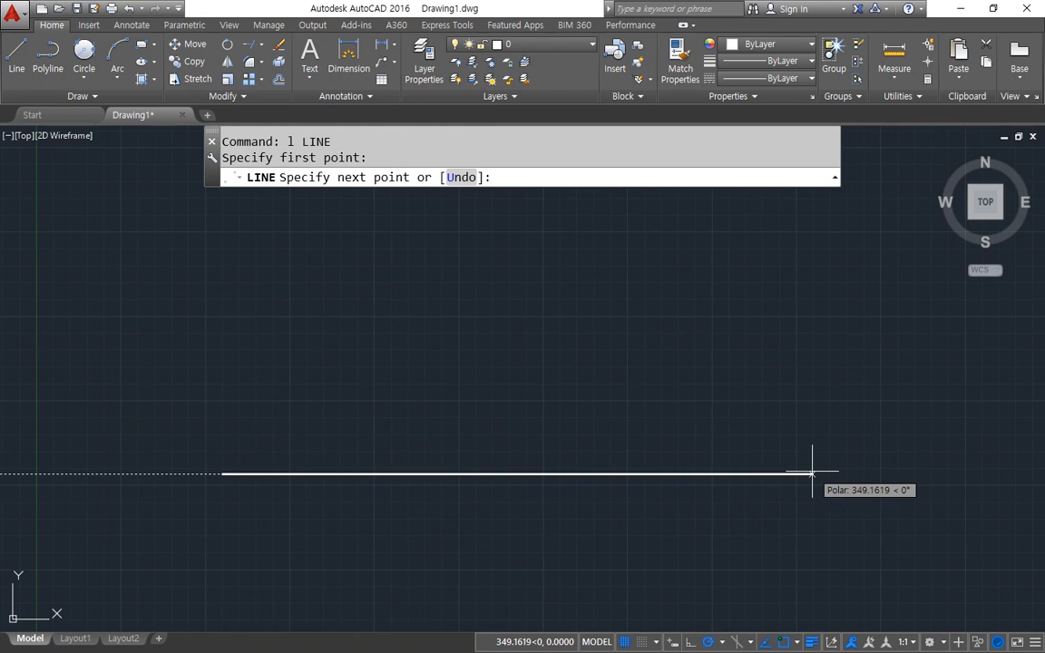
click(812, 474)
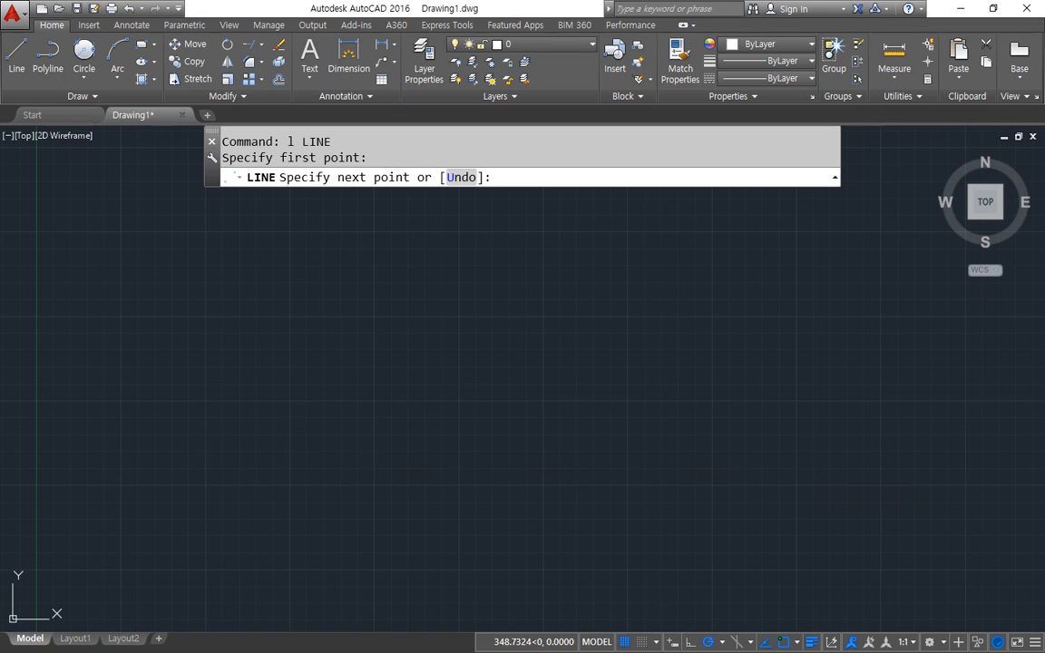
key(Return)
key(Return)
click(290, 535)
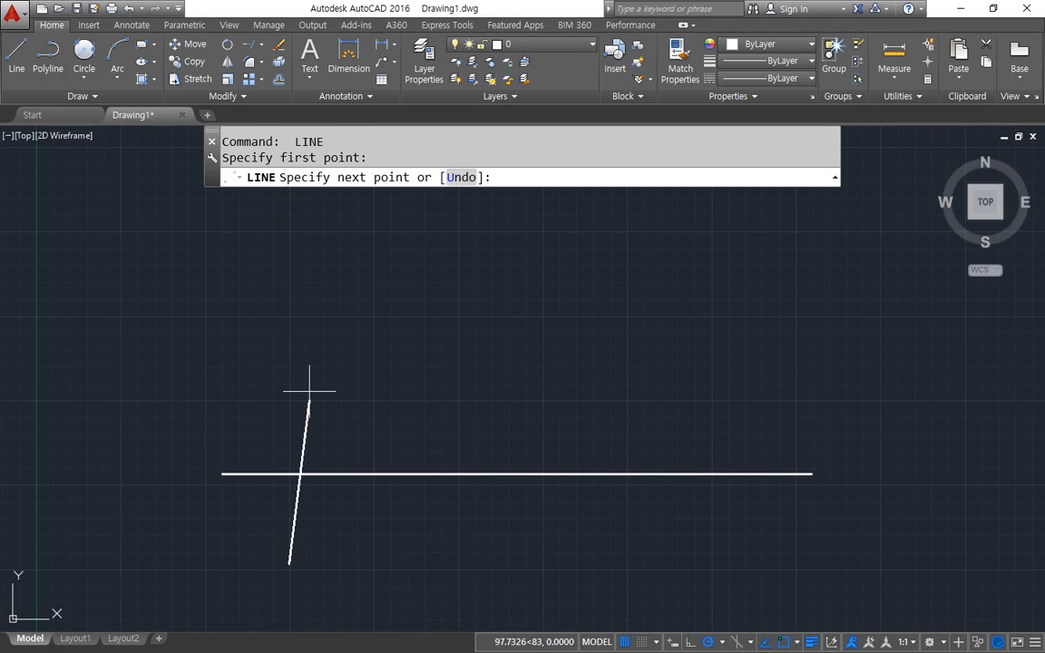
click(290, 218)
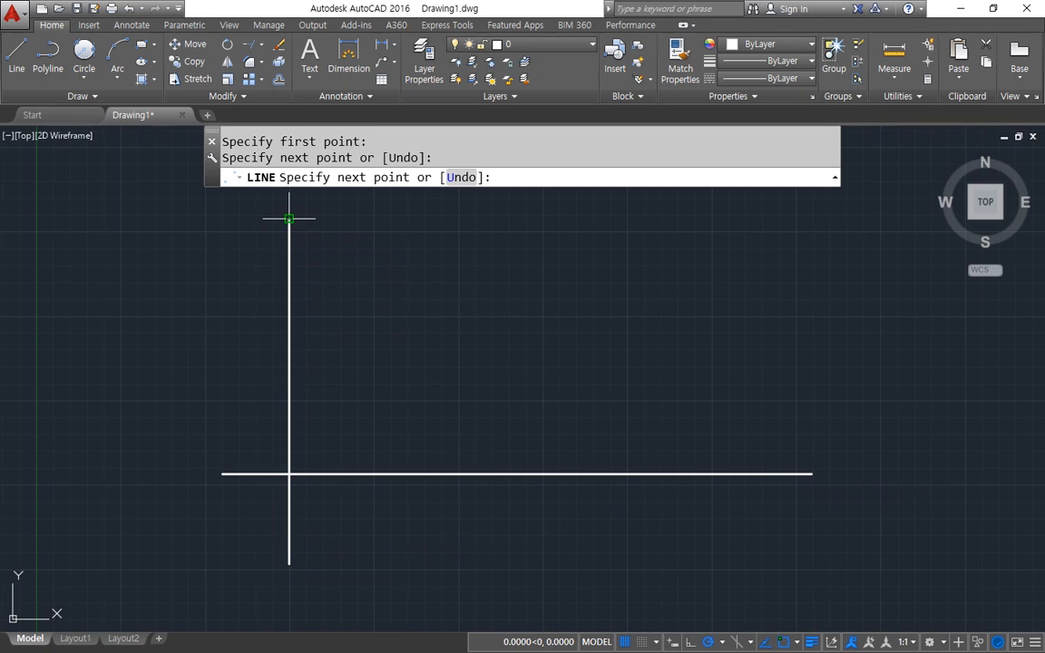
key(Return)
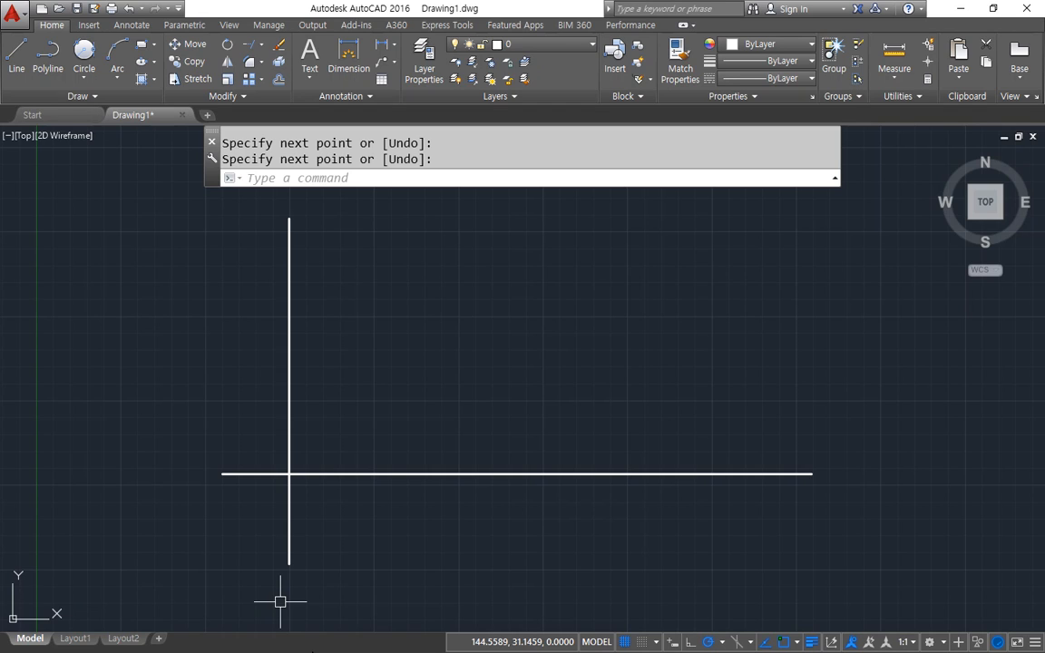
key(Escape)
Offset the vertical line 160 units to the right and the horizontal line 80 units upward
text(o)
key(Return)
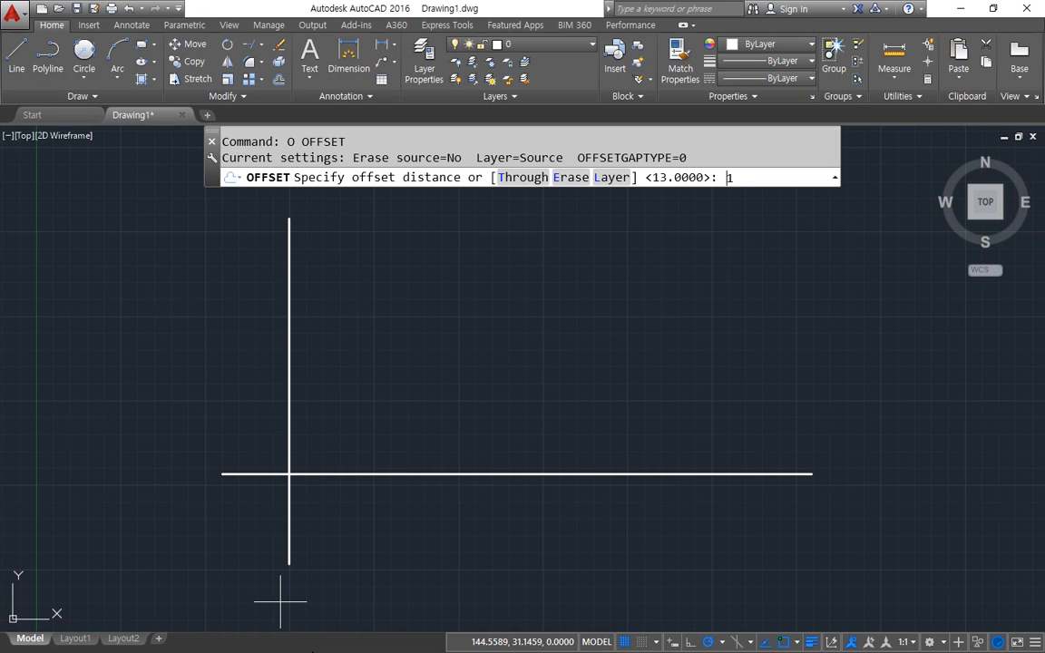
key(Return)
click(290, 377)
click(433, 328)
key(Return)
key(Return)
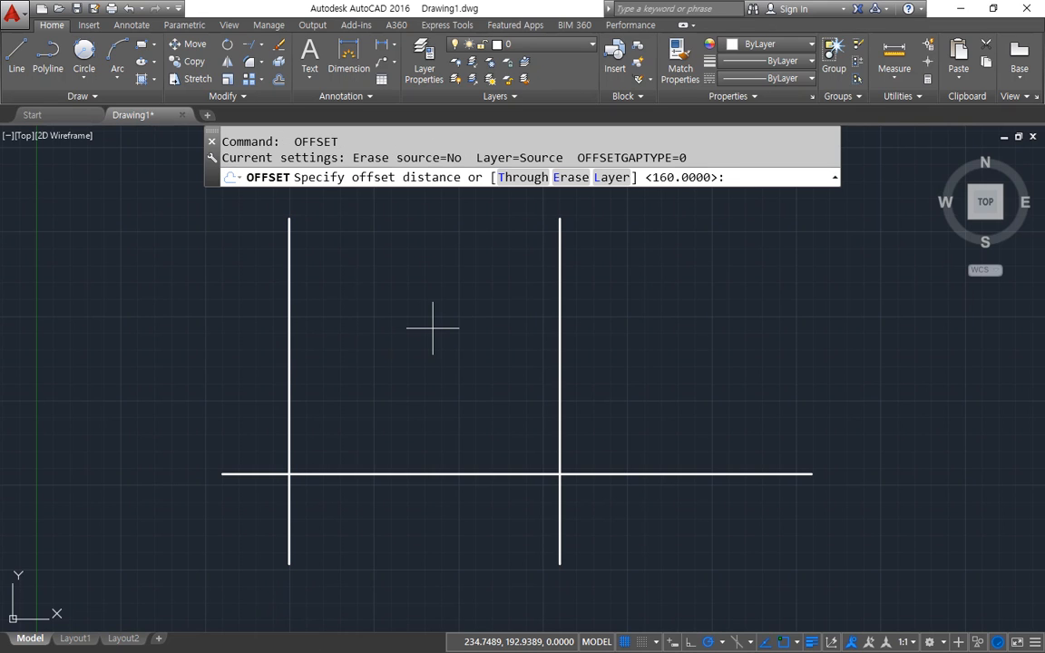
key(Return)
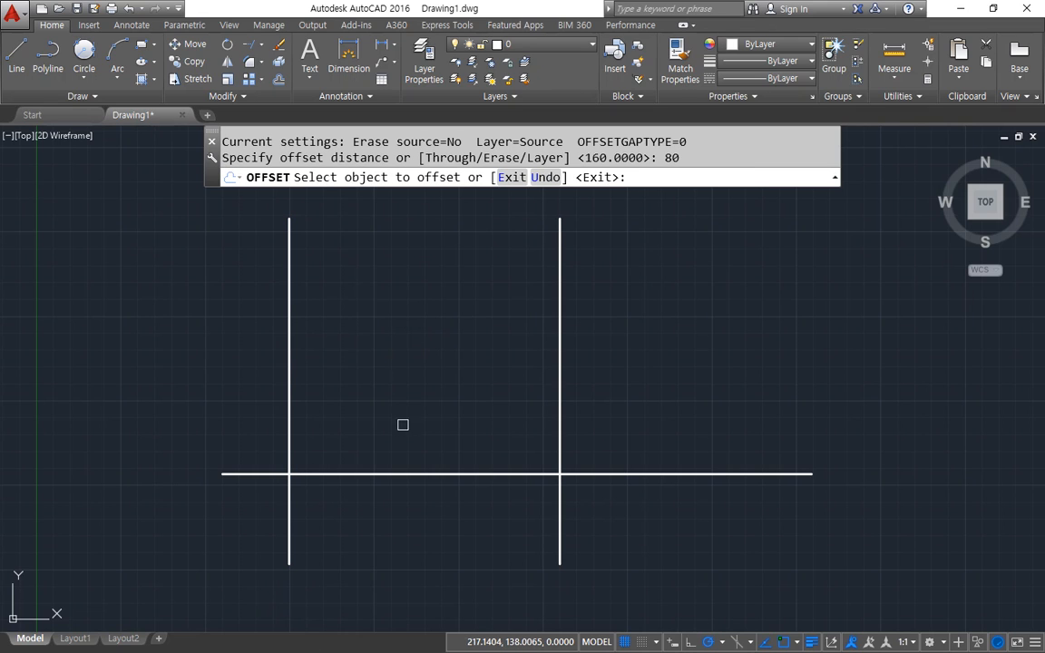
click(408, 474)
click(396, 290)
Trim the overhanging ends of all four lines to leave a 160 by 80 rectangle
text(tr)
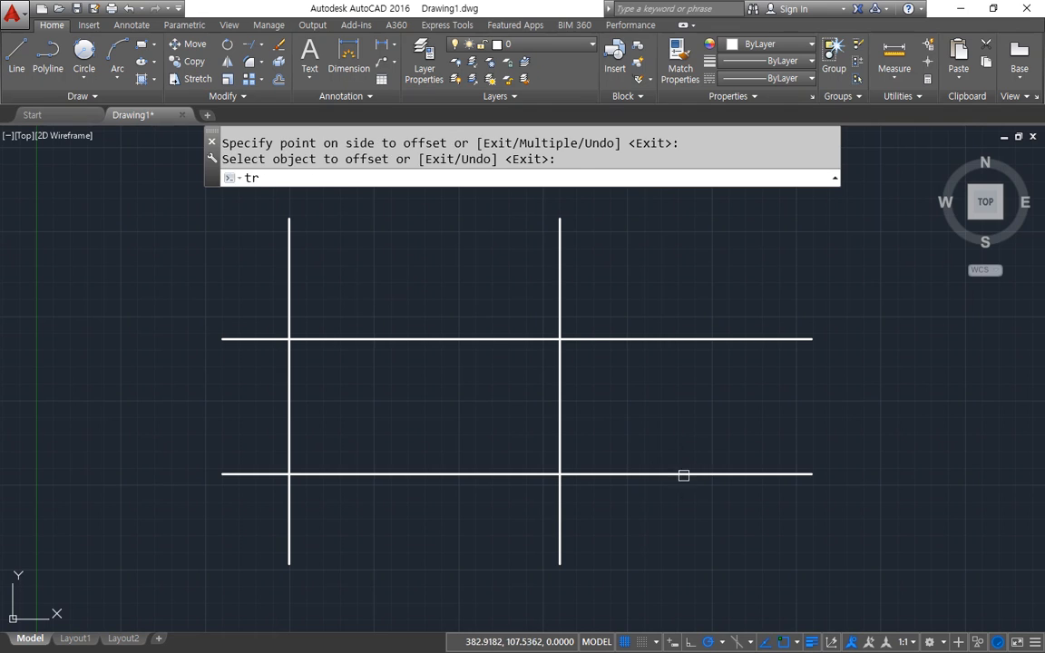
key(Return)
key(Return)
click(690, 494)
click(616, 302)
click(599, 290)
click(257, 263)
click(248, 265)
click(232, 508)
click(211, 550)
click(635, 503)
Offset the rectangle's bottom, left and right sides inward by 30 units
scroll(426, 432, up, 4)
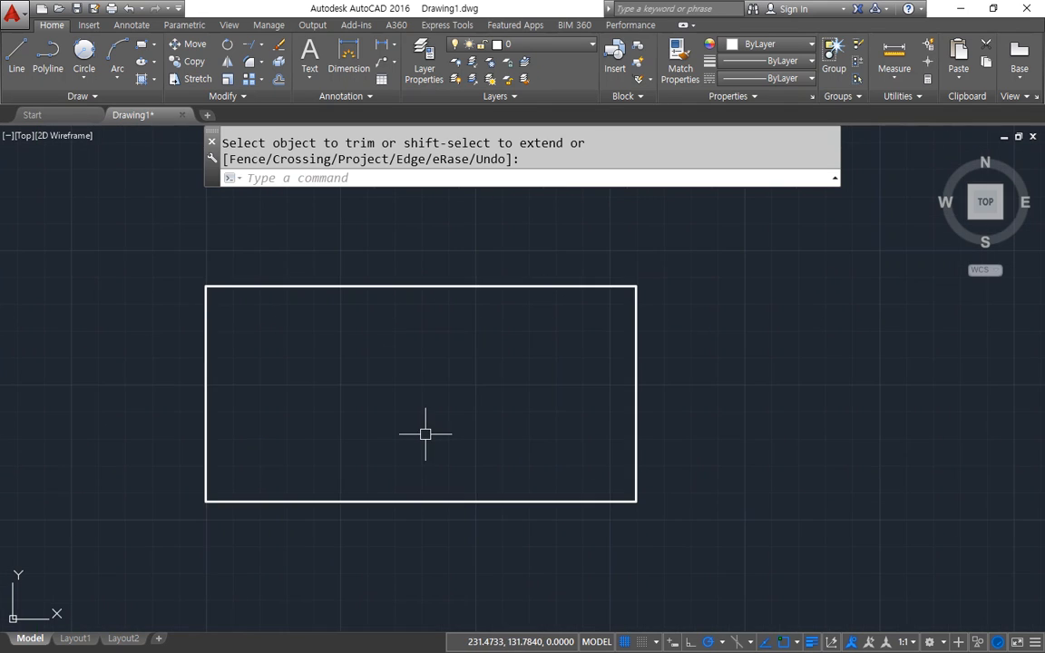
middle_drag(427, 436, 541, 454)
key(Escape)
text(o)
key(Return)
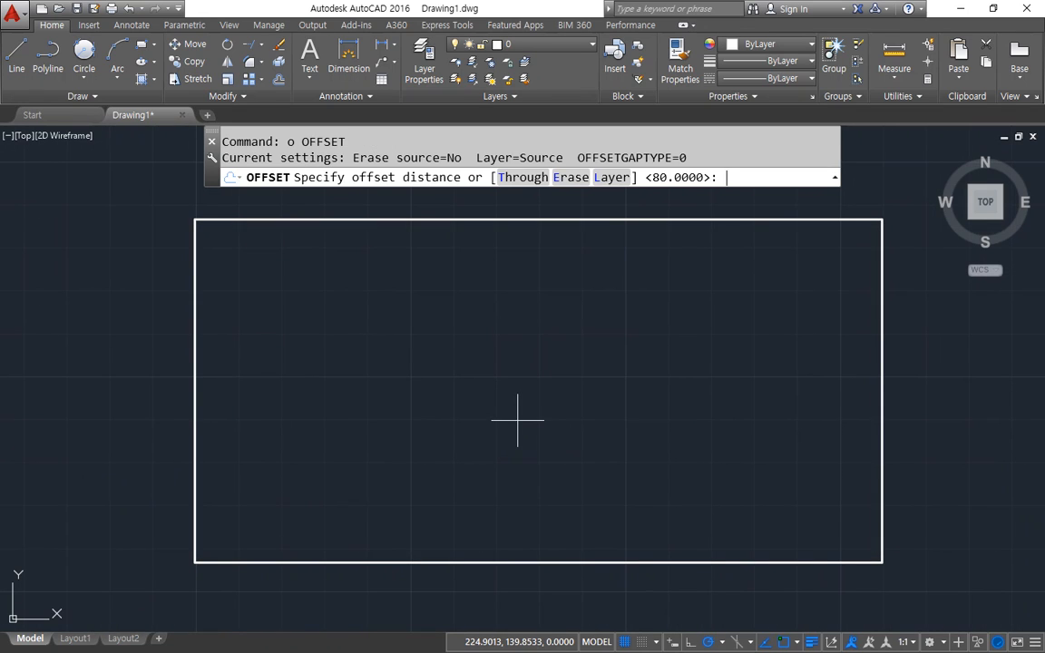
text(30)
key(Return)
click(439, 561)
click(438, 460)
click(194, 493)
click(229, 493)
click(881, 490)
click(776, 495)
key(Return)
Trim the offset lines inside the rectangle and its two lower corners, leaving a 30-unit square notch on each side
text(tr)
key(Return)
key(Return)
click(763, 356)
click(303, 319)
click(624, 357)
click(582, 458)
click(957, 577)
click(840, 513)
click(290, 499)
click(140, 584)
key(Return)
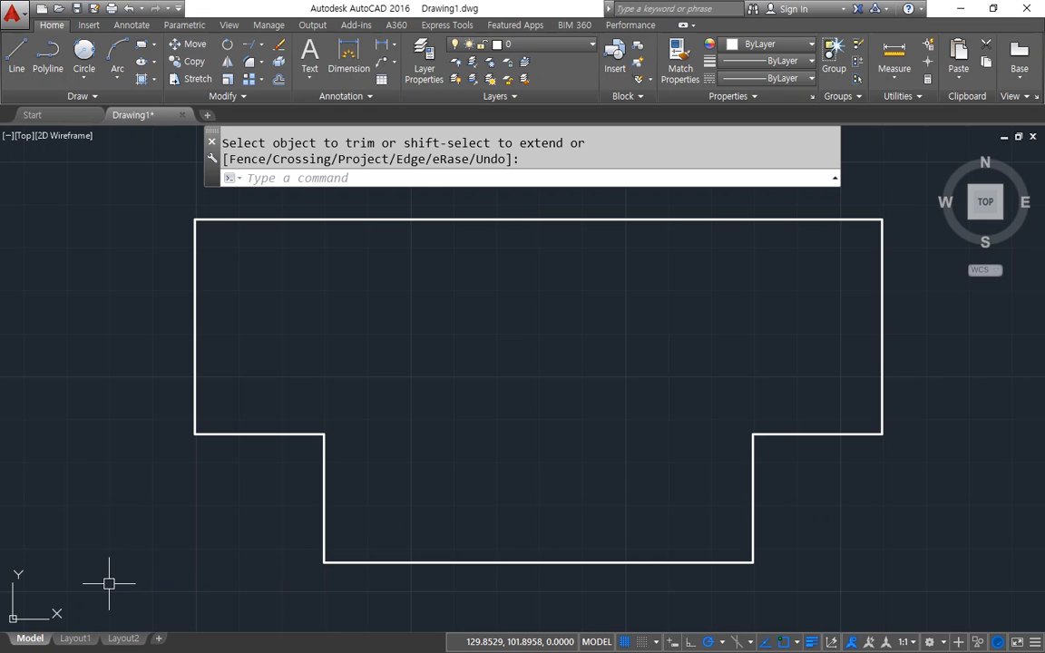
Offset the outline's top edge 30 units downward
text(o)
key(Return)
text(30)
key(Return)
click(456, 218)
click(455, 327)
key(Return)
Offset the outline's upper left and right sides inward by 50 units
key(Return)
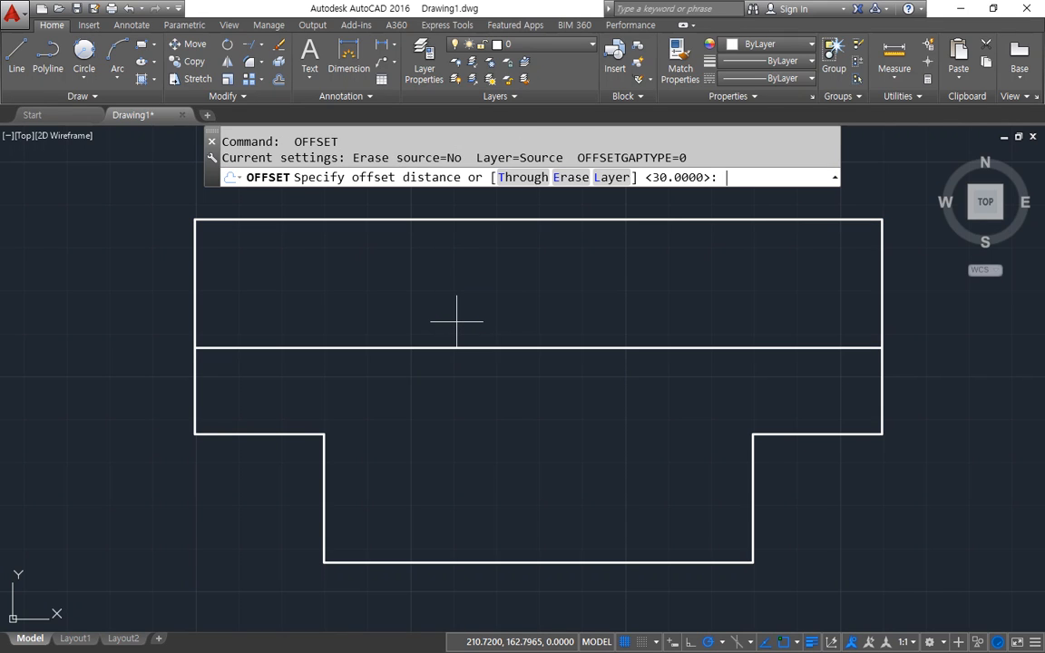
text(60)
key(Escape)
key(Return)
text(50)
key(Return)
click(195, 254)
click(331, 263)
click(883, 275)
click(674, 284)
key(Return)
Draw a diagonal on each side from the 30-unit offset line's outer end to the inner vertical line's top end
text(l)
key(Return)
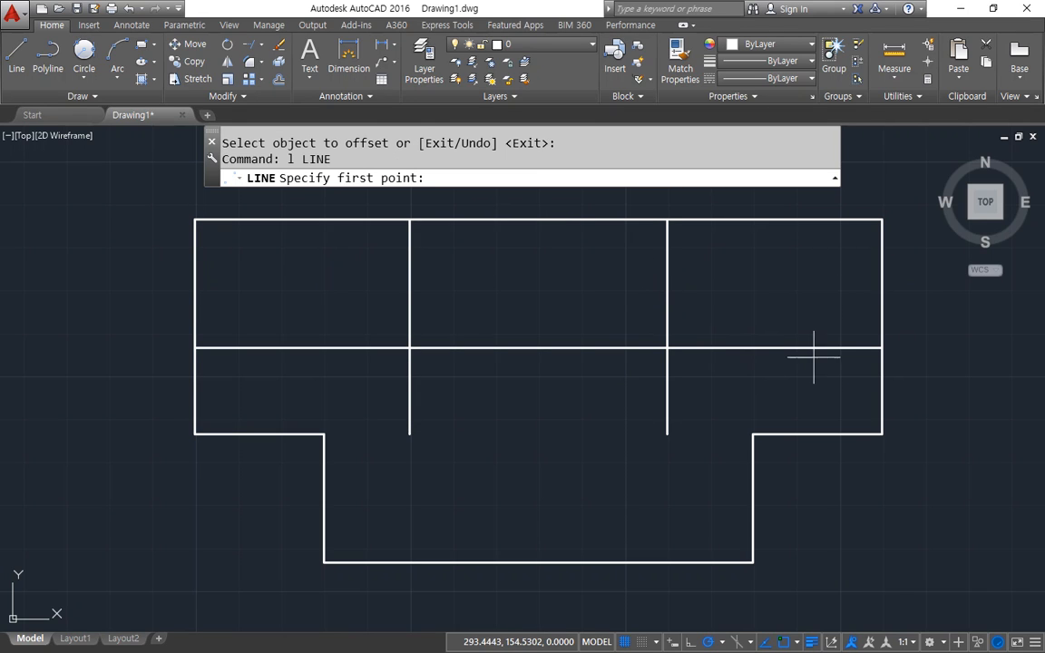
click(840, 347)
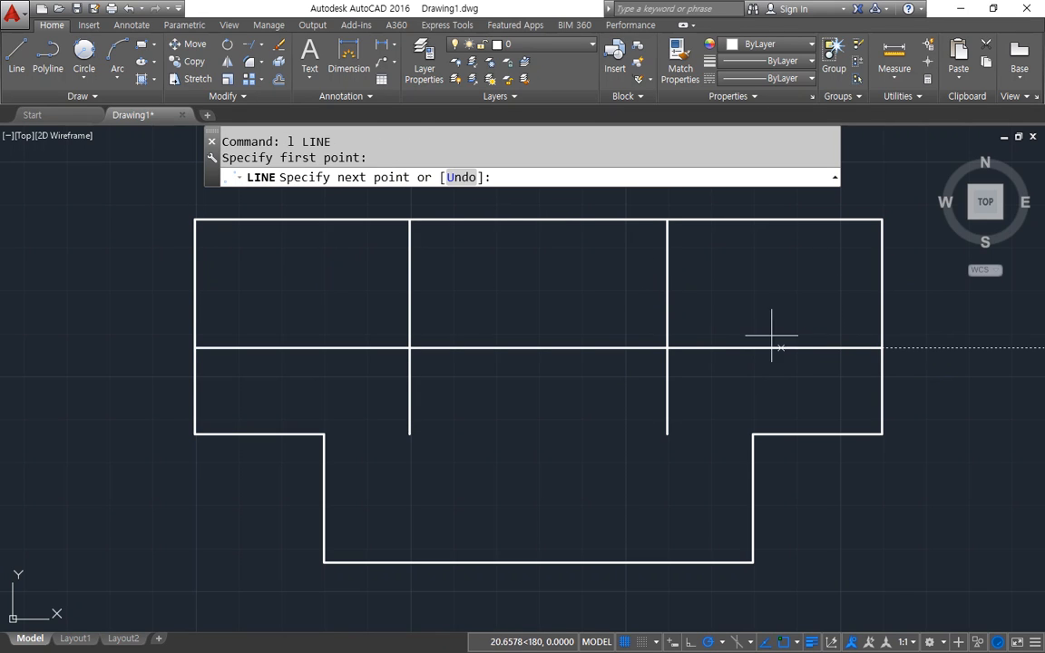
click(668, 265)
key(Return)
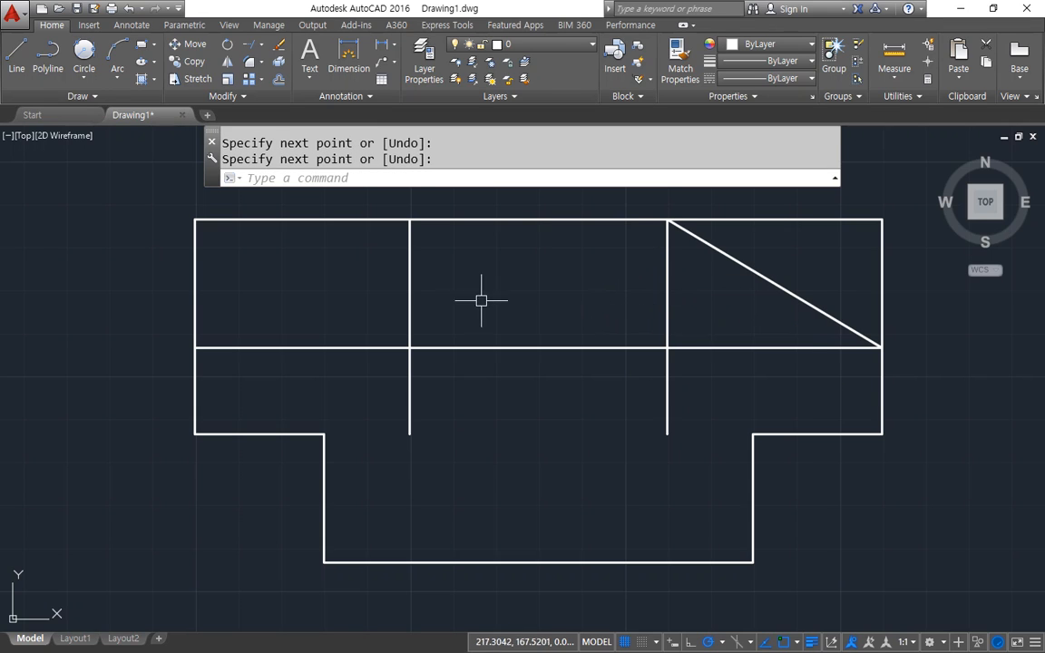
key(Return)
click(411, 229)
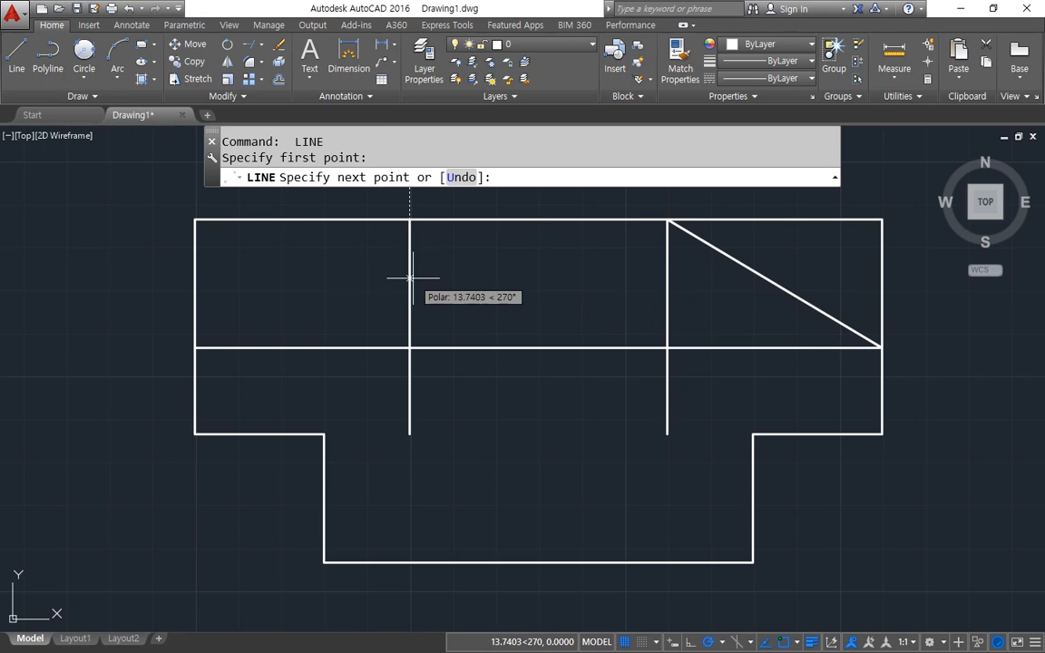
click(227, 348)
key(Return)
click(714, 385)
click(399, 333)
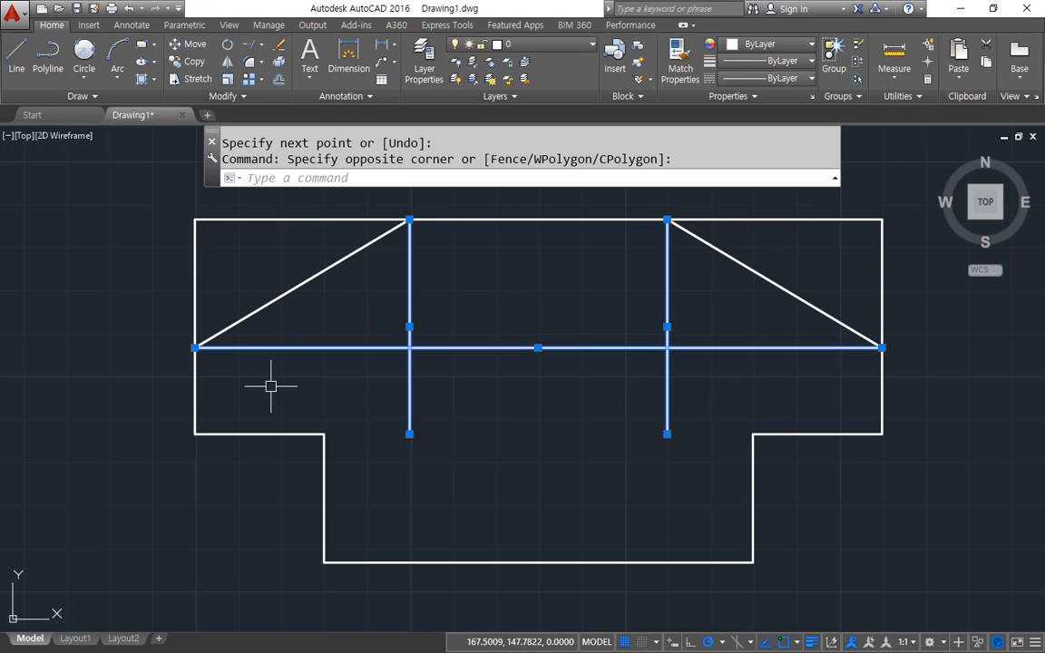
key(Delete)
key(ctrl+z)
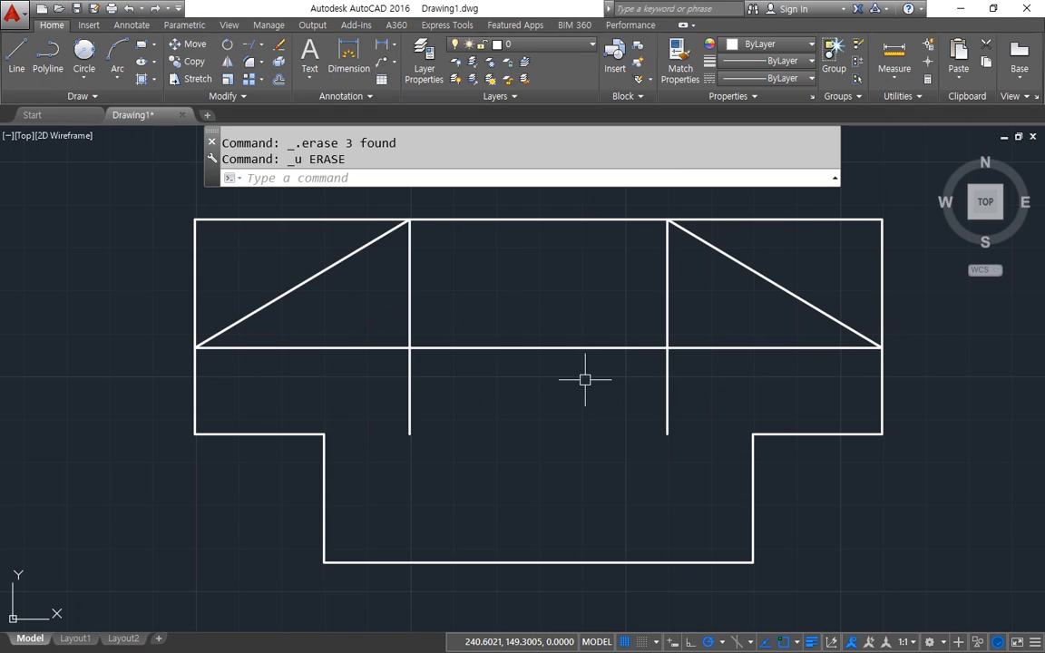
Erase the horizontal and the two vertical construction lines inside the outline
click(719, 373)
click(401, 305)
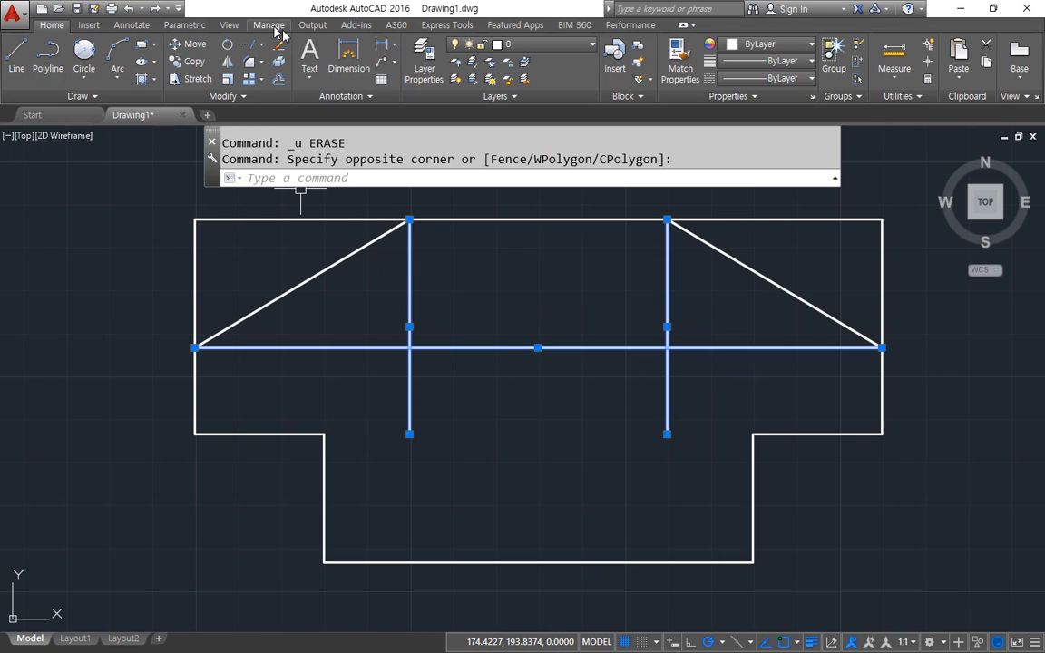
key(Delete)
Trim away the upper right and upper left corner edges that lie outside the two diagonals of the outline
text(tr)
key(space)
key(space)
click(910, 200)
click(851, 240)
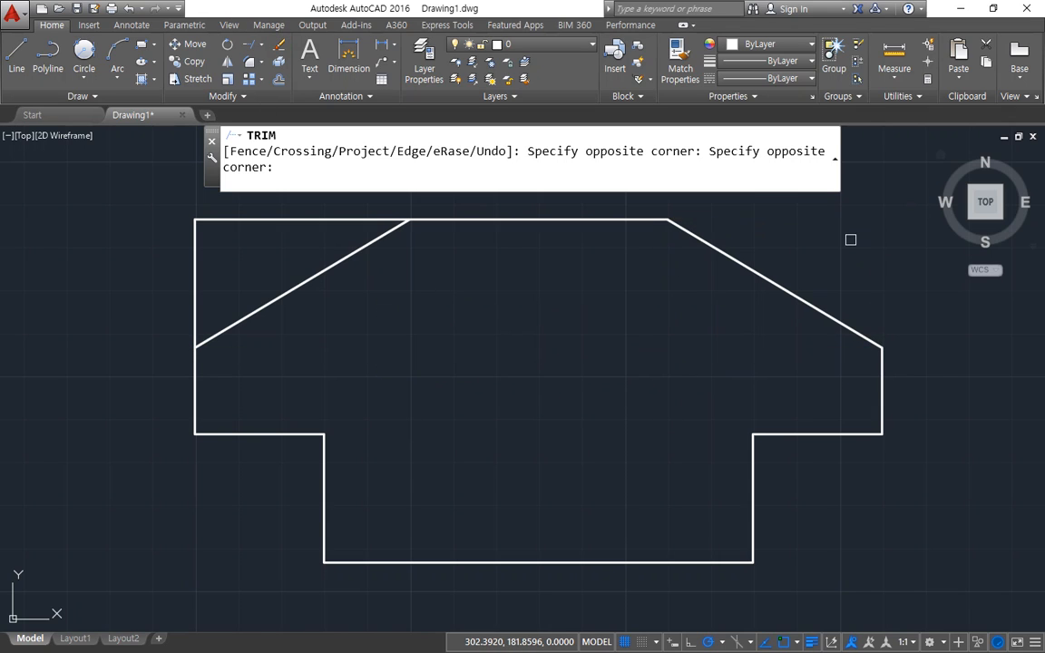
click(283, 257)
click(156, 209)
key(space)
Draw a vertical centre line from the midpoint of the outline's bottom edge to the midpoint of its top edge
text(l)
key(space)
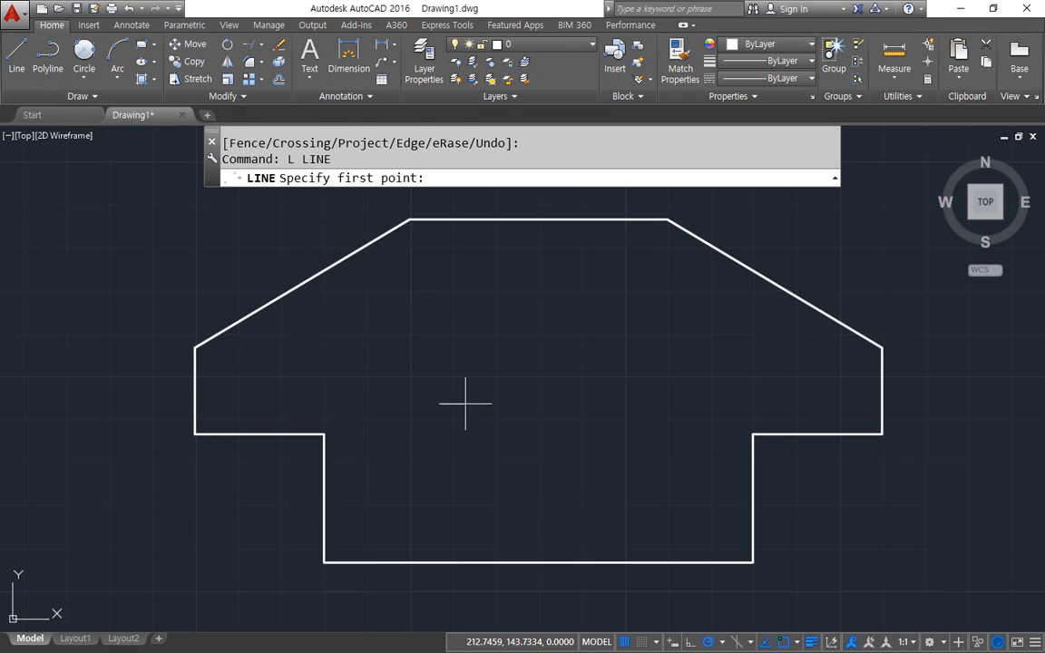
click(538, 562)
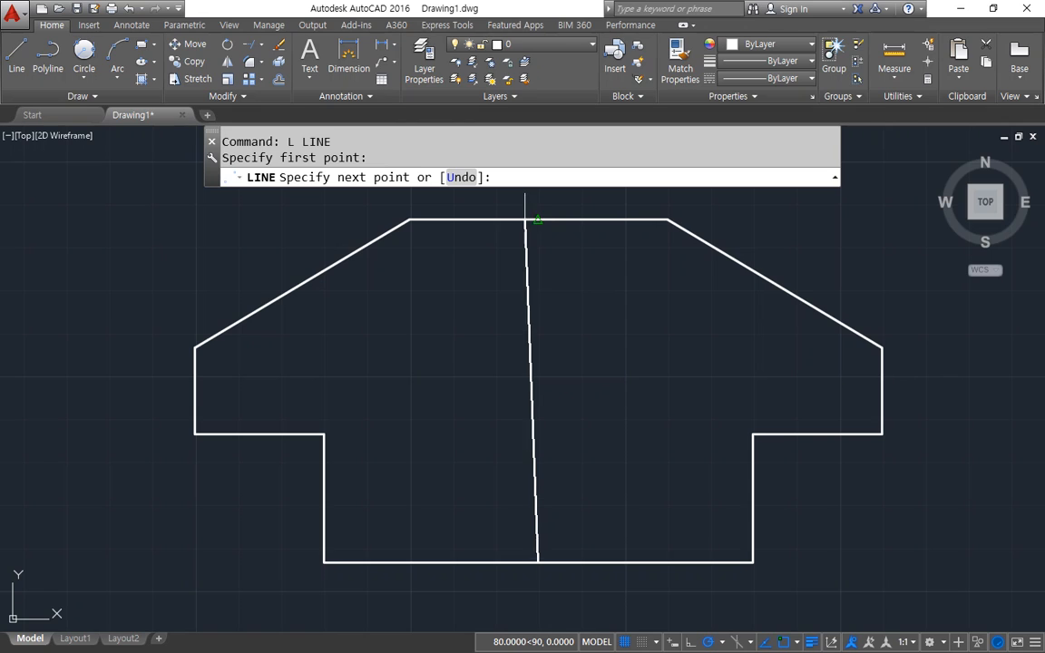
click(535, 219)
key(space)
Offset the outline's bottom edge 40 units upward
text(o)
key(space)
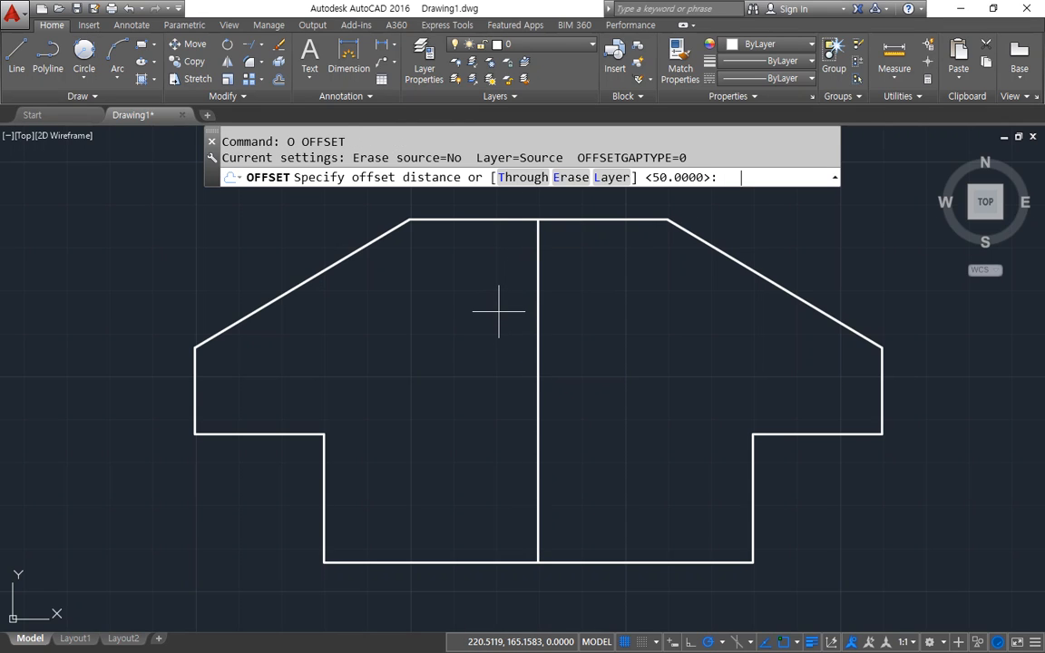
text(40)
key(space)
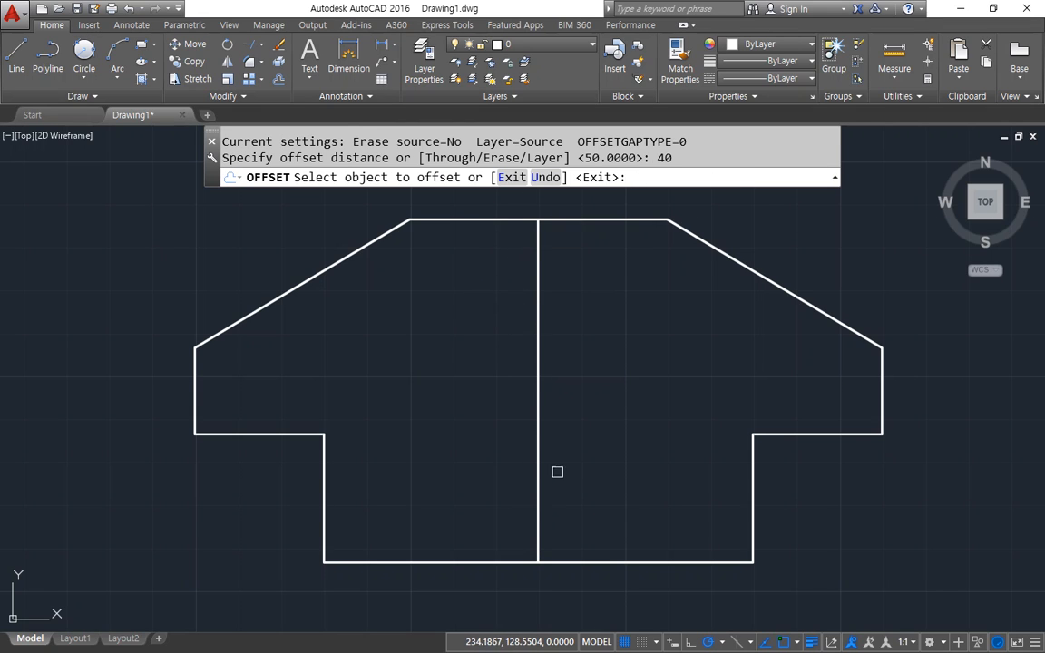
click(606, 562)
click(610, 535)
key(space)
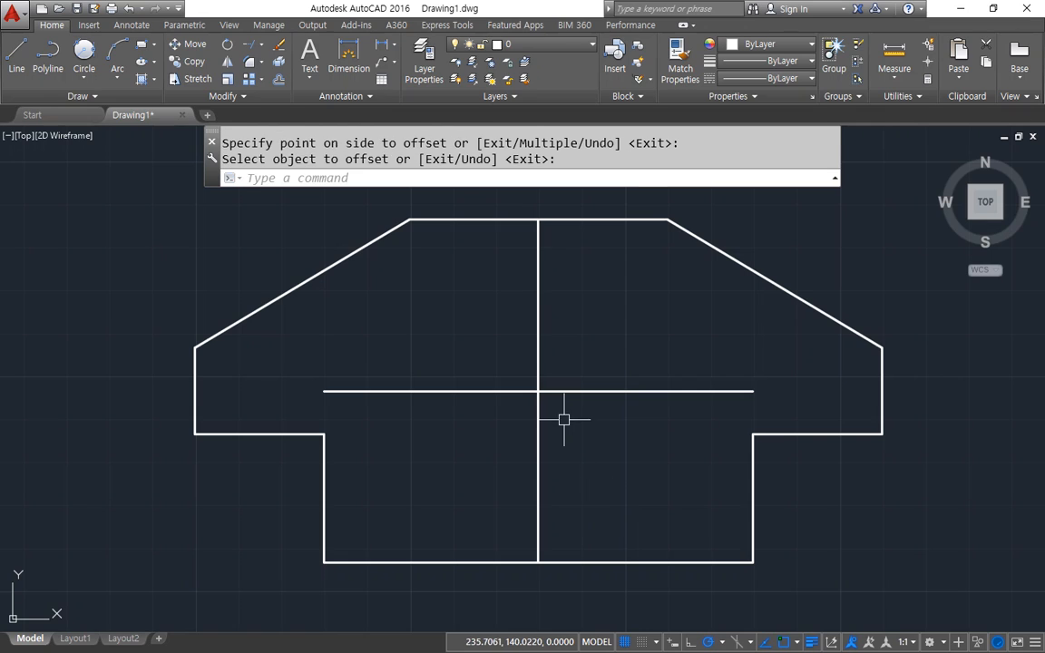
Draw a circle of radius 20 centred where the vertical centre line crosses the horizontal offset line
text(c)
key(space)
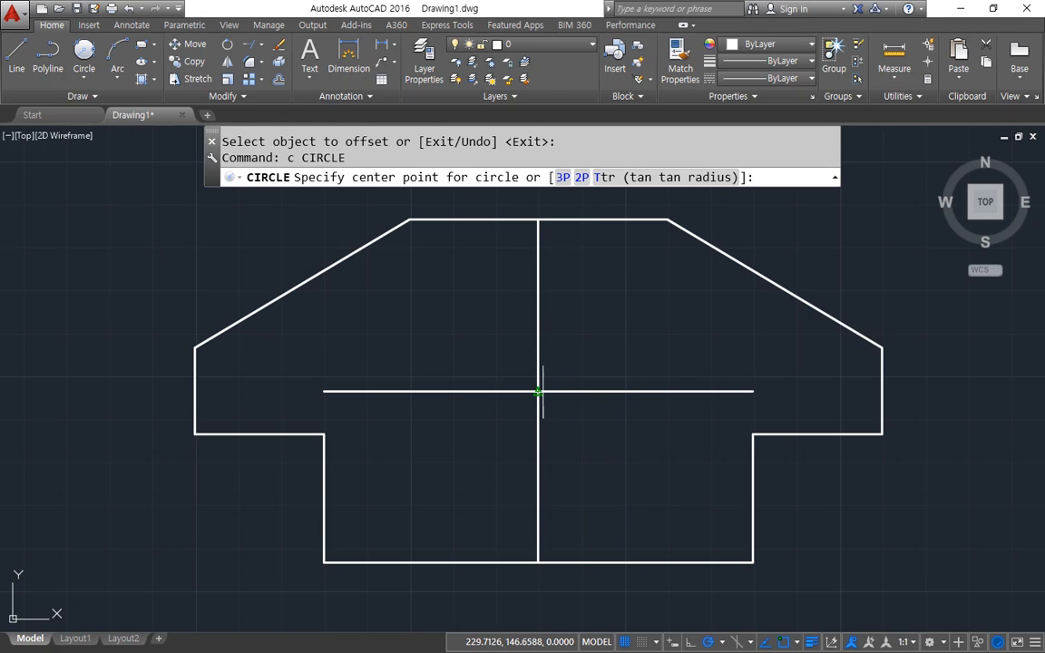
click(538, 392)
text(2)
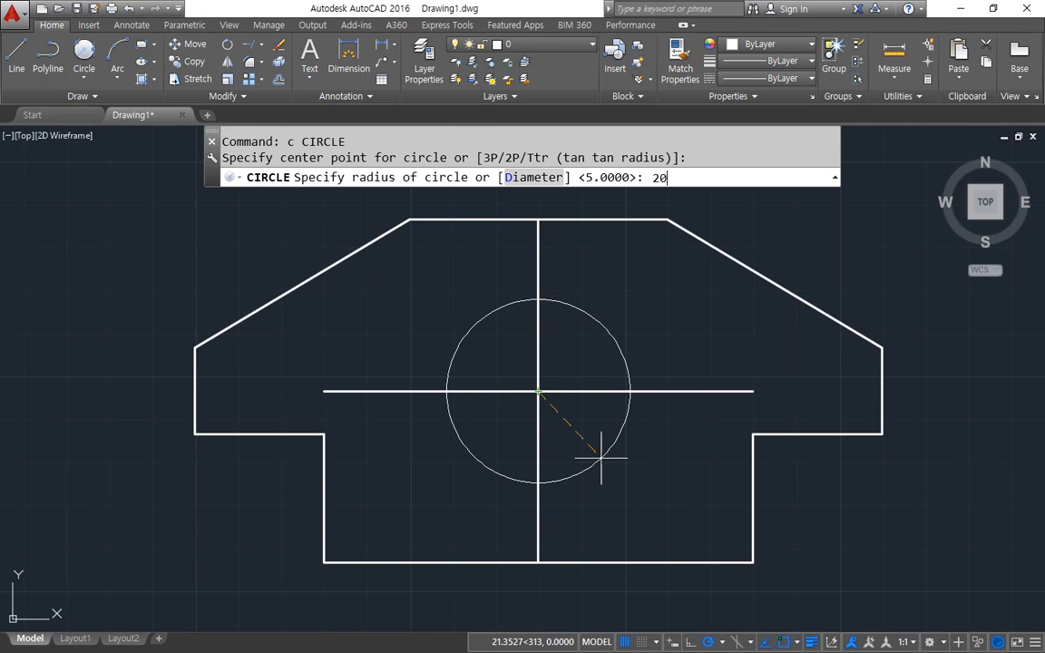
text(0)
key(Return)
Draw a tangent-tangent-radius circle of radius 5 touching the outline's left side and the left notch's horizontal edge
text(c)
key(space)
text(t)
key(space)
click(194, 399)
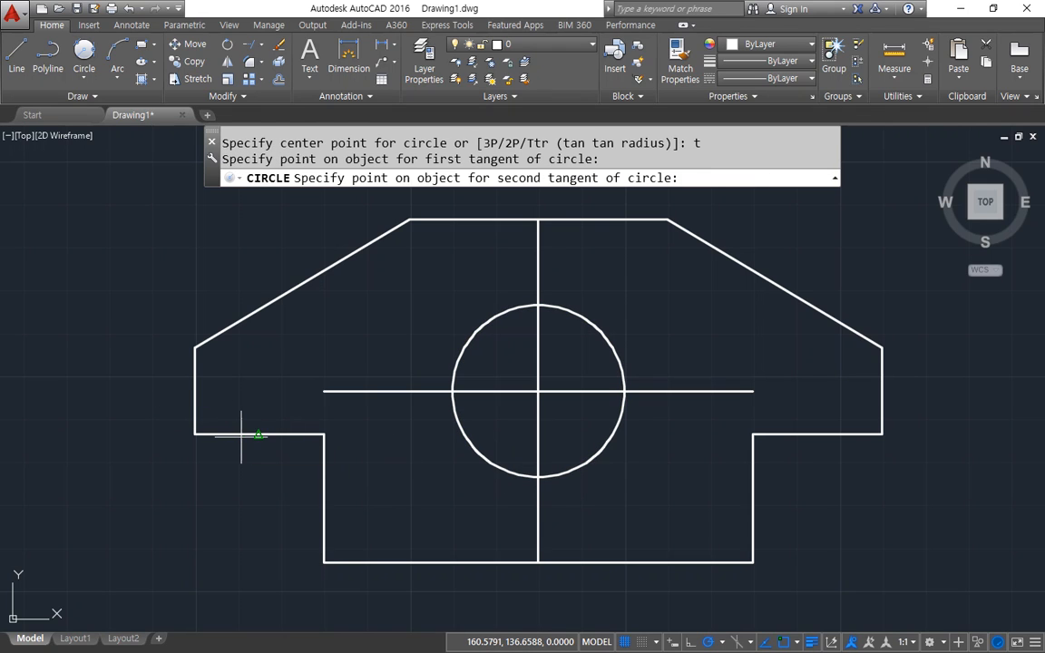
click(241, 435)
text(5)
key(Return)
Draw a tangent-tangent-radius circle of radius 5 touching the right notch's horizontal edge and the outline's right side
text(c)
key(space)
text(t)
key(space)
click(828, 426)
click(869, 396)
key(Return)
Draw a tangent-tangent-radius circle of radius 10 touching the bottom edge and the lower left vertical edge
text(c)
key(space)
text(t)
key(space)
click(404, 562)
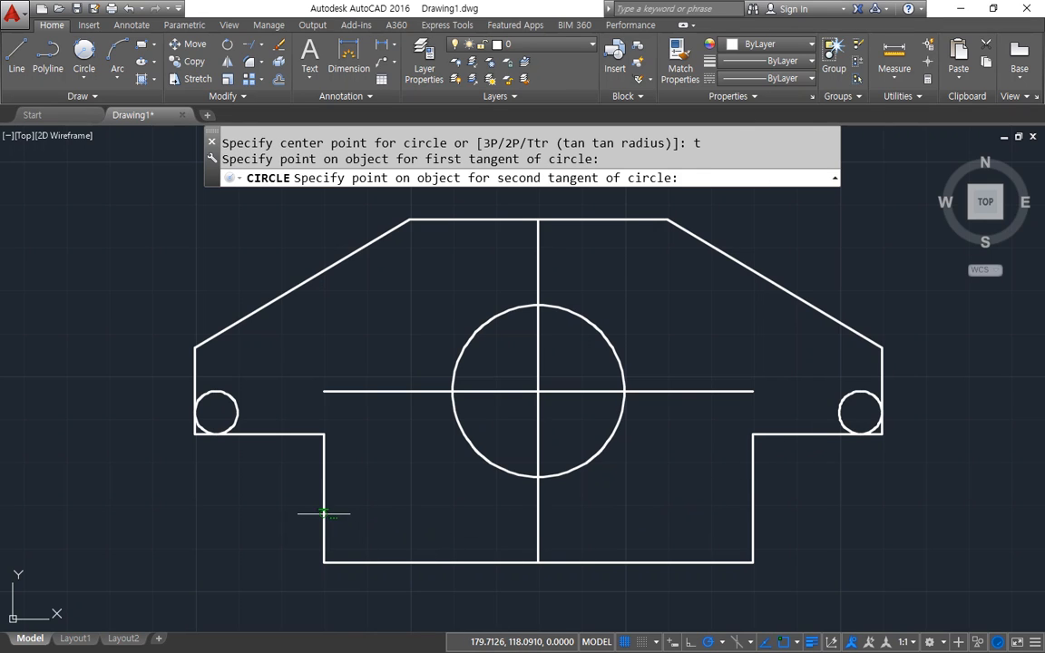
click(324, 513)
text(10)
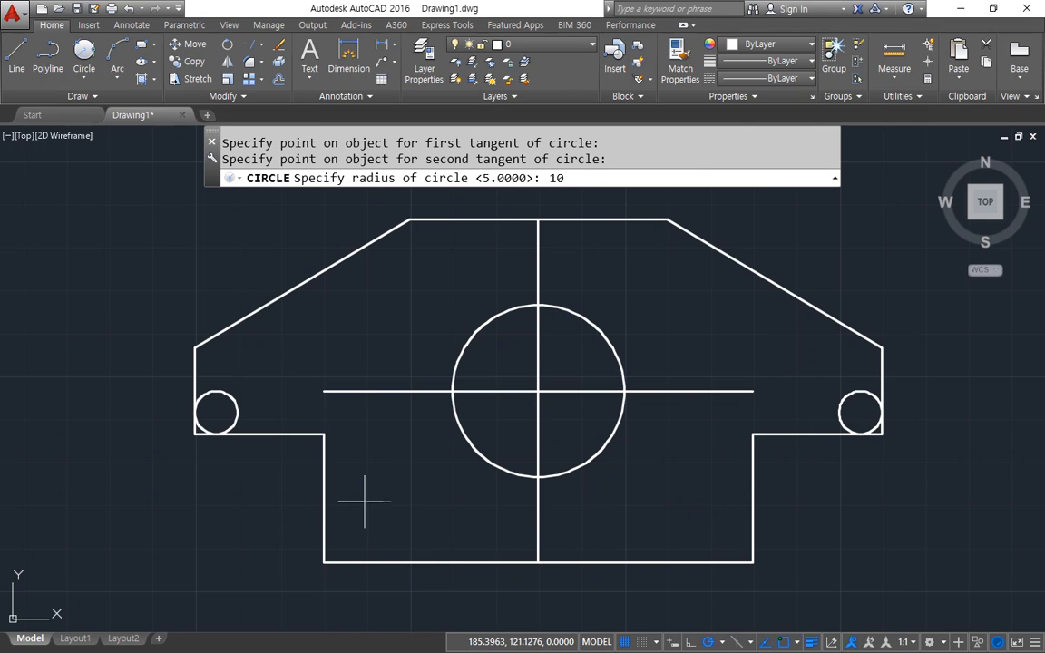
key(Return)
Draw a tangent-tangent-radius circle of radius 10 touching the bottom edge and the lower right vertical edge
text(c)
key(space)
text(t)
key(space)
click(711, 562)
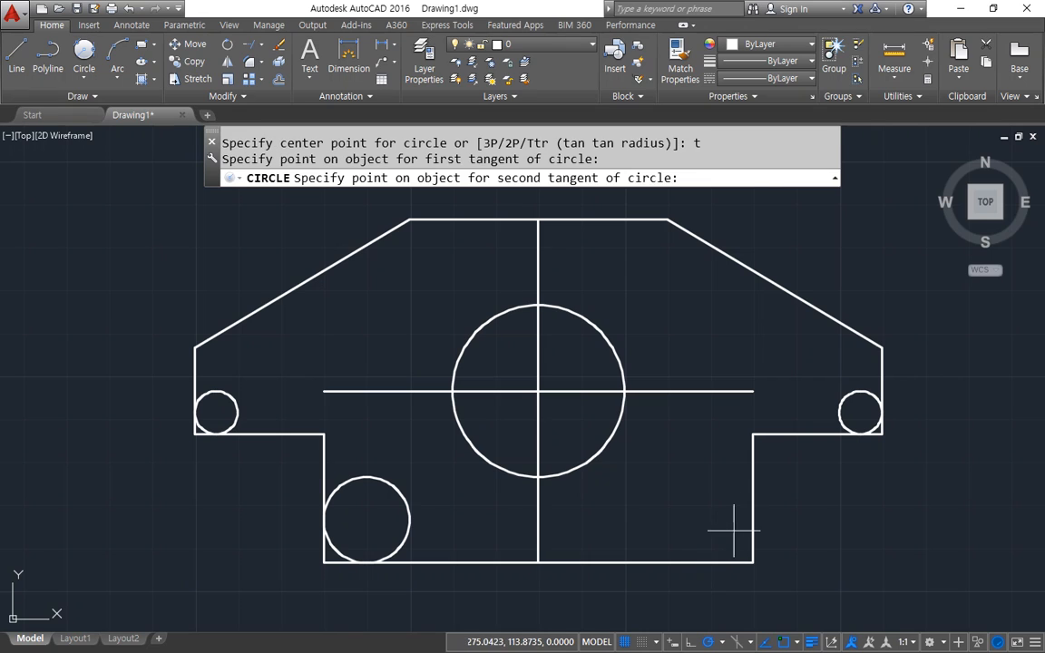
click(752, 518)
key(Return)
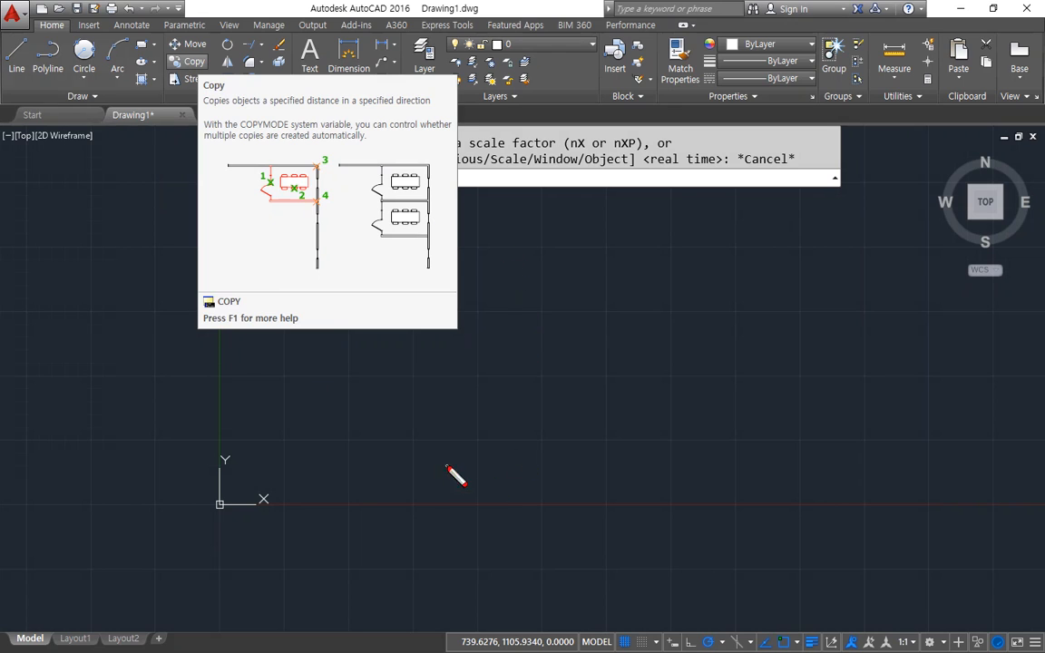
mouse_move(300, 315)
mouse_down()
mouse_move(420, 314)
mouse_move(432, 325)
mouse_move(781, 311)
mouse_up()
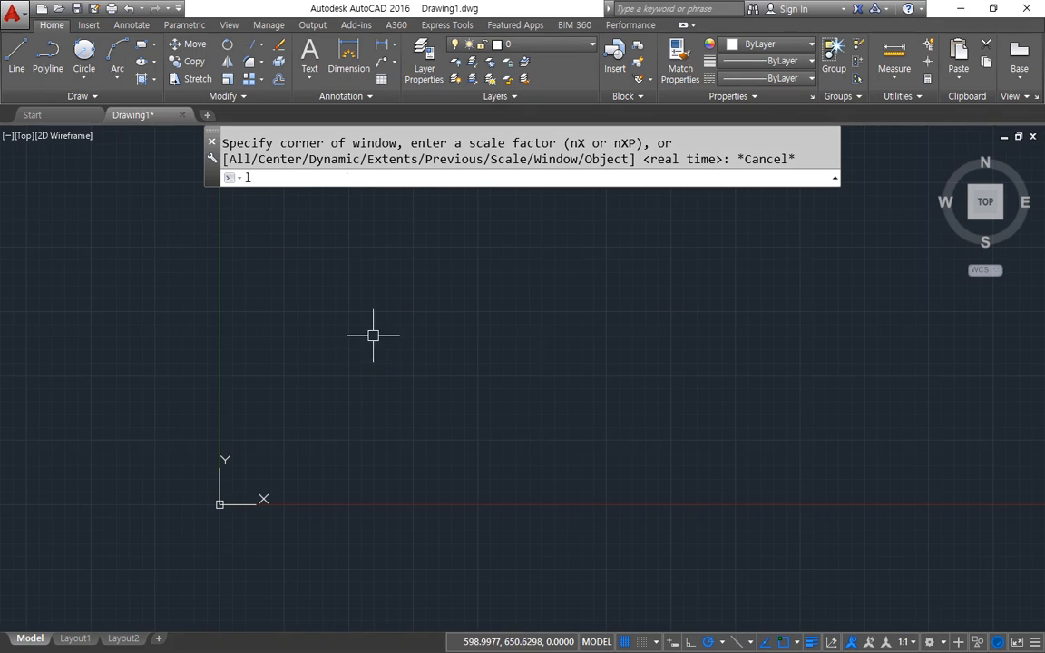
Draw a horizontal line about 2700 units long across the empty drawing area as the horizontal centre line
text(l)
key(Return)
click(224, 318)
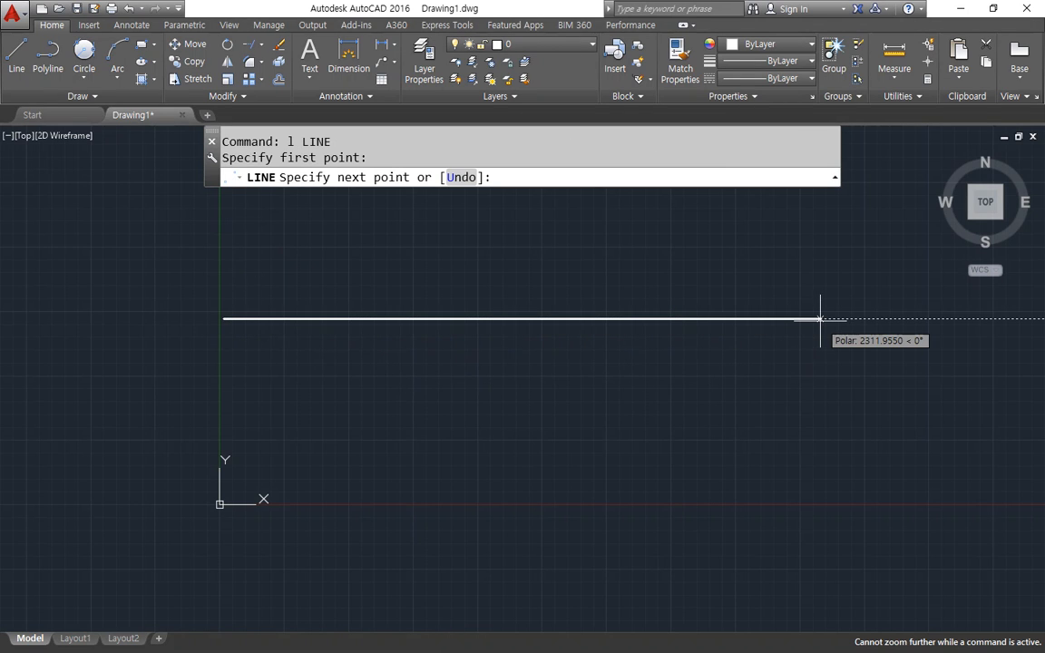
mouse_move(928, 310)
middle_down()
mouse_move(868, 322)
mouse_move(872, 334)
middle_up()
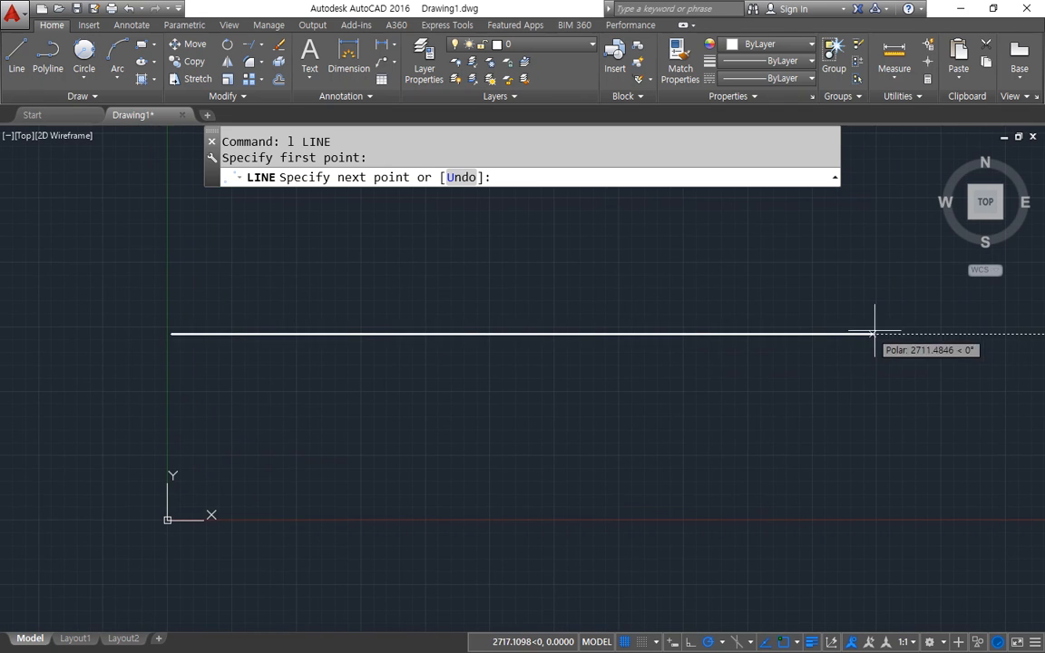
click(884, 334)
key(Return)
Draw a long vertical line crossing the horizontal line near its left end
key(Return)
click(310, 503)
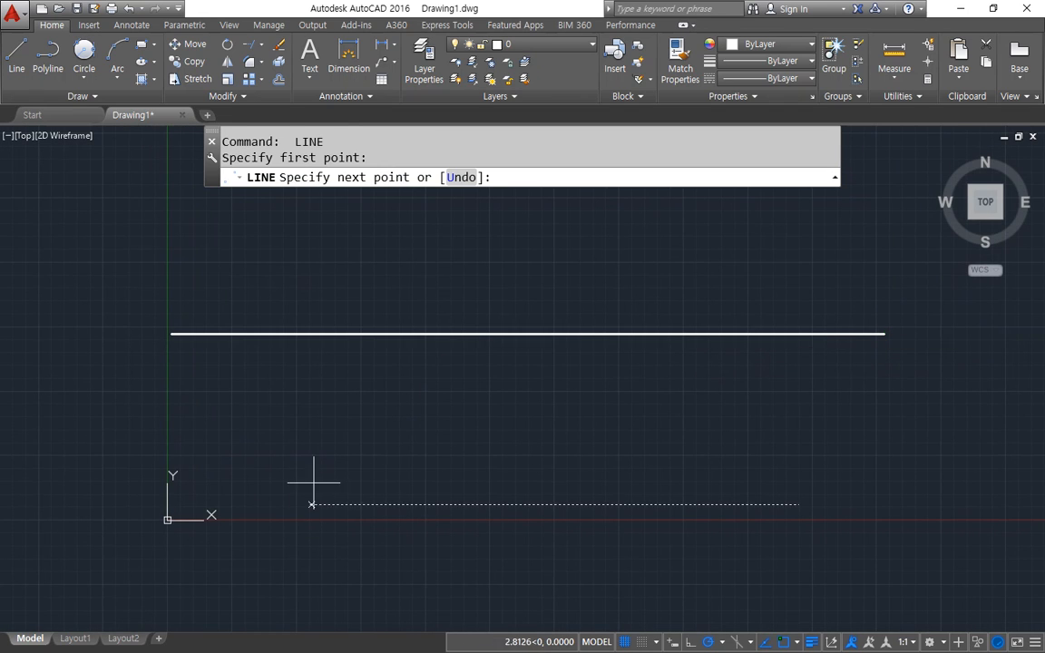
middle_drag(327, 220, 311, 351)
click(301, 283)
key(Return)
middle_drag(377, 485, 354, 401)
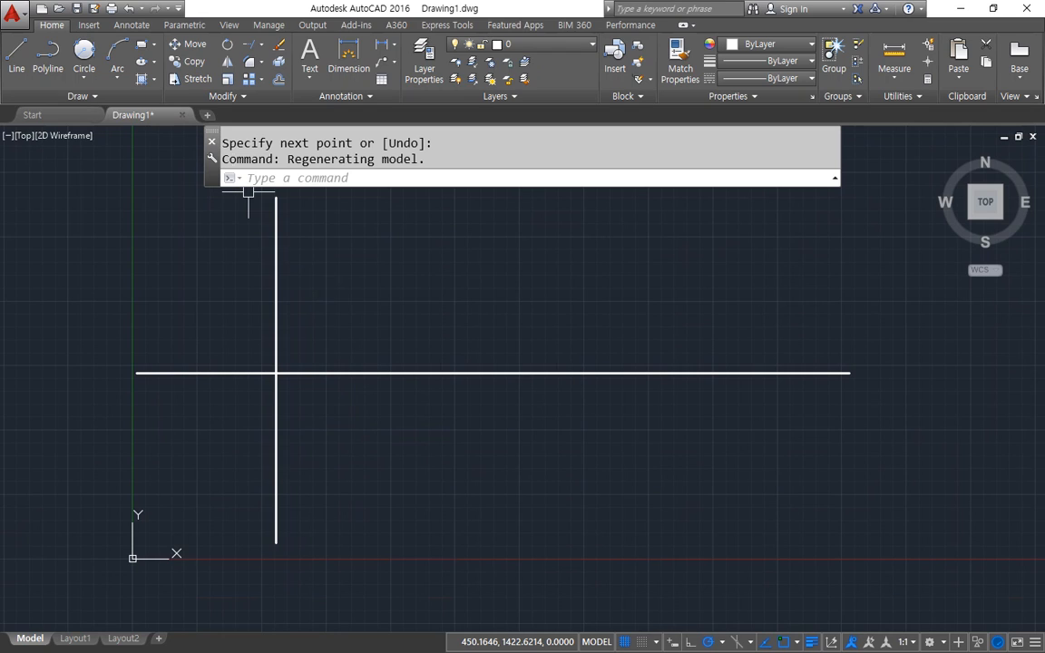
mouse_move(367, 249)
mouse_down()
mouse_move(453, 246)
mouse_move(415, 363)
mouse_move(419, 479)
mouse_move(485, 496)
mouse_up()
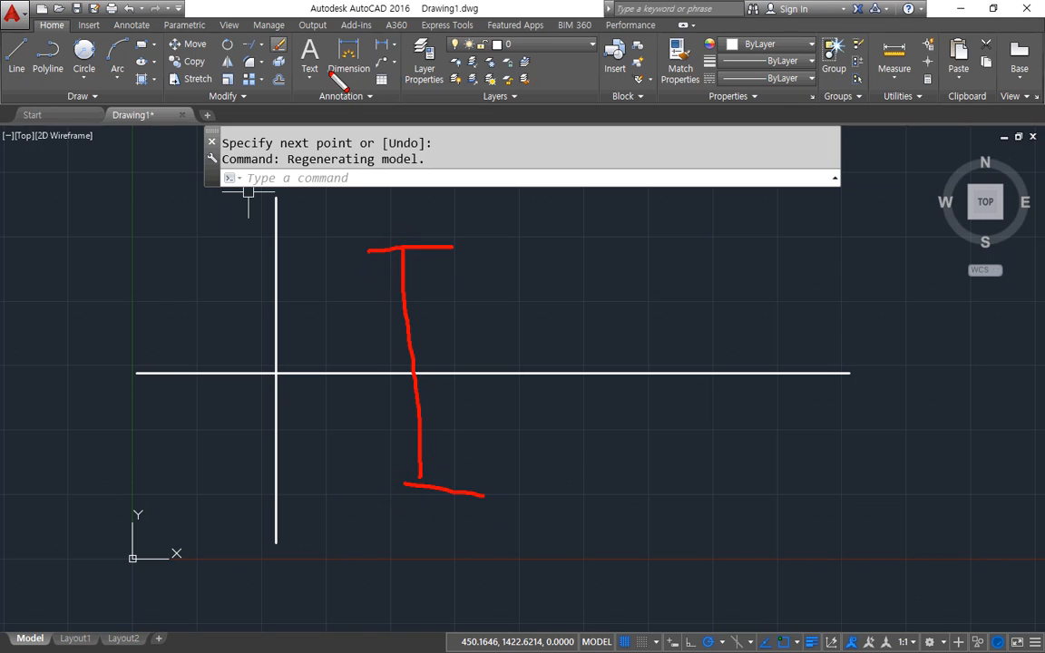
mouse_move(599, 361)
mouse_down()
mouse_move(577, 388)
mouse_move(605, 402)
mouse_up()
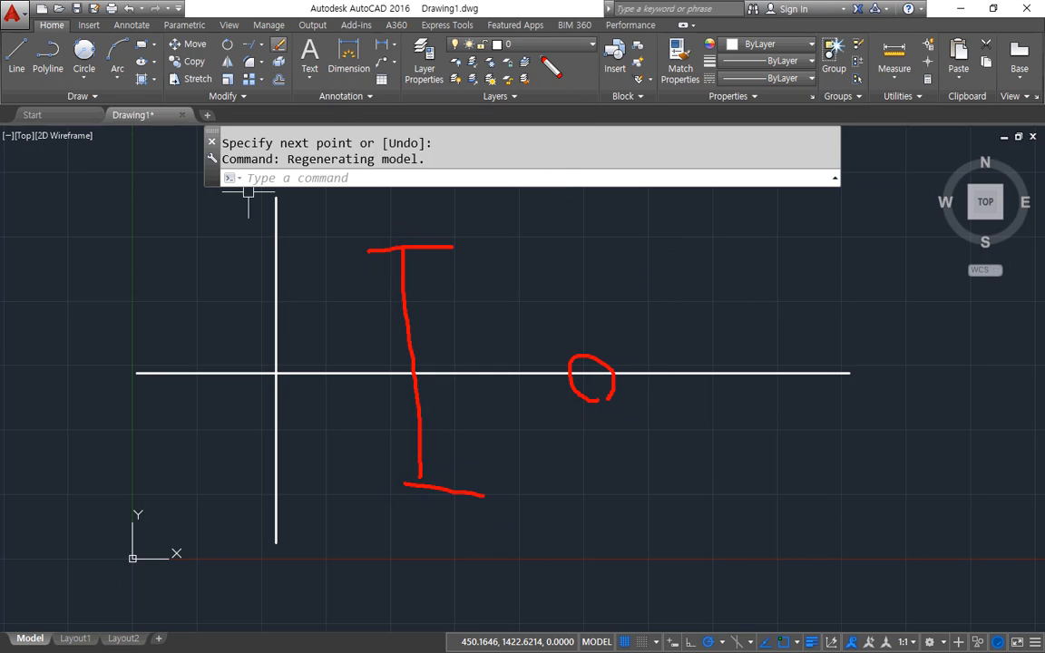
key(Escape)
text(o)
key(Return)
text(50)
key(Return)
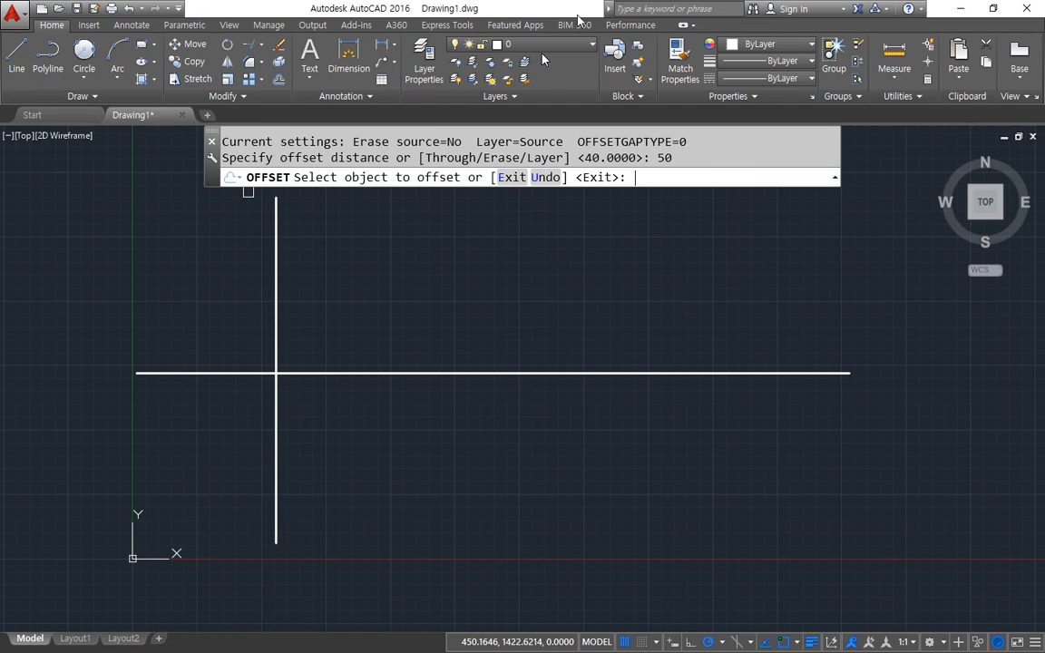
click(515, 372)
click(511, 356)
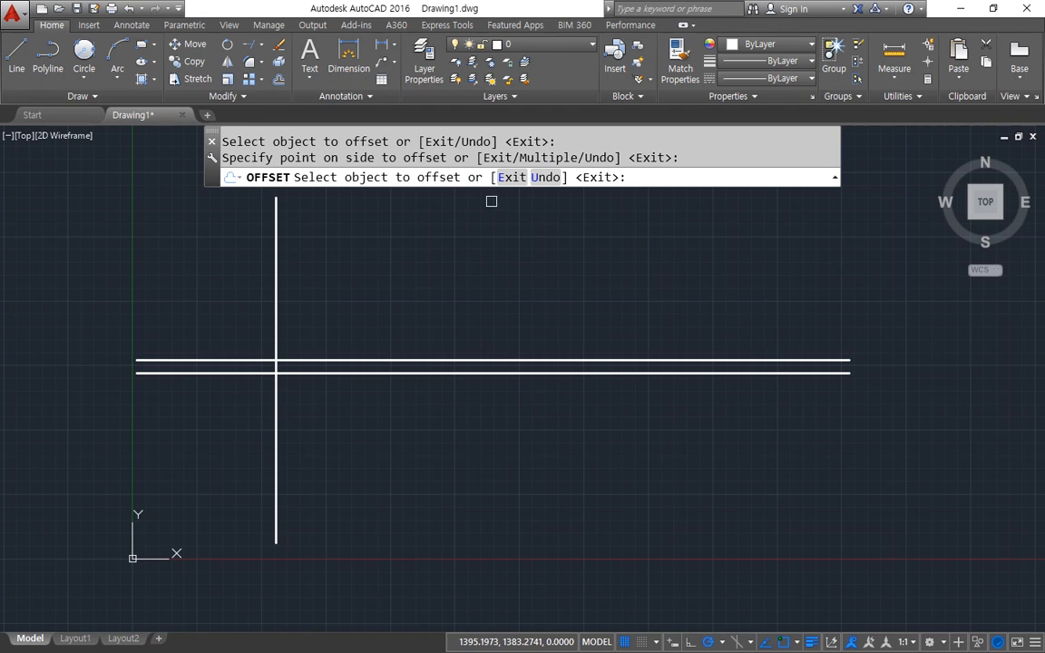
scroll(307, 410, up, 4)
click(279, 314)
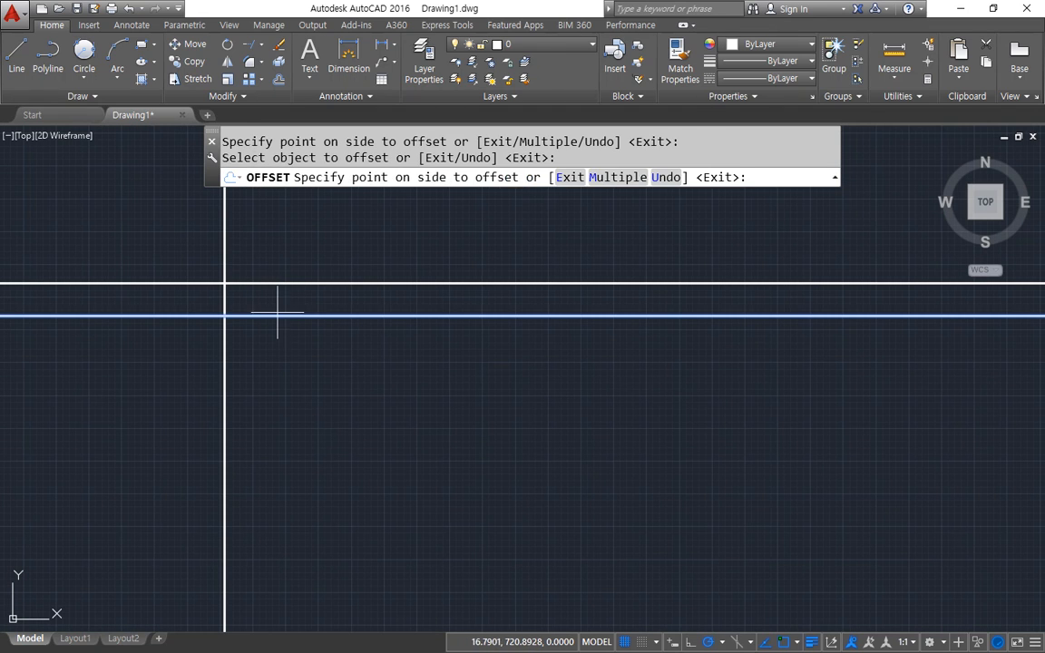
click(268, 440)
scroll(256, 283, up, 4)
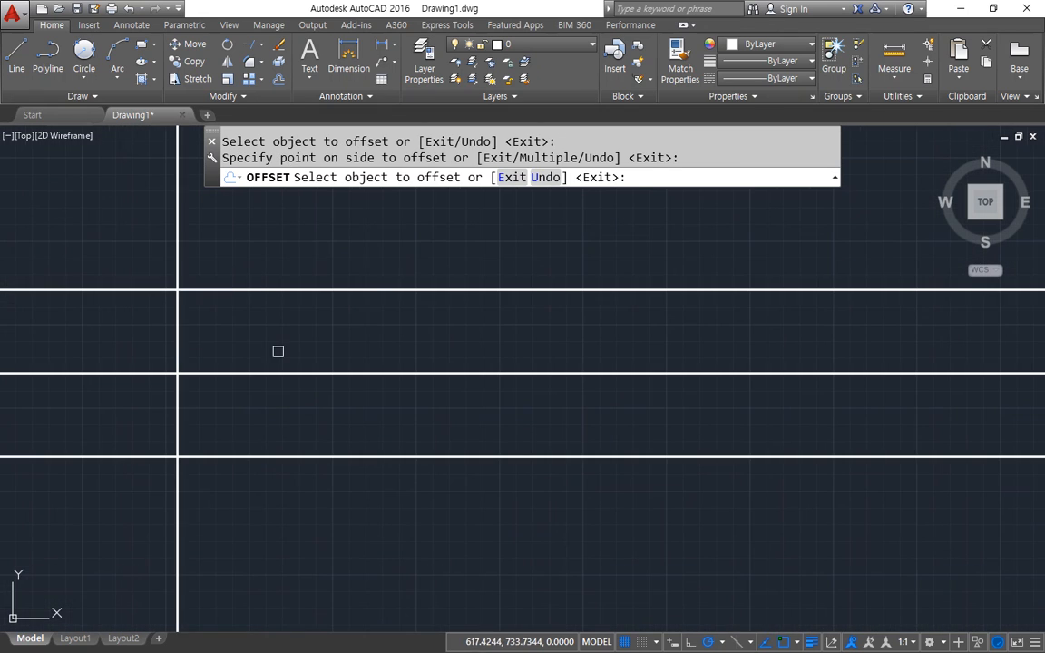
middle_drag(277, 350, 485, 401)
key(Escape)
key(ctrl+z)
key(ctrl+z)
scroll(304, 461, up, 5)
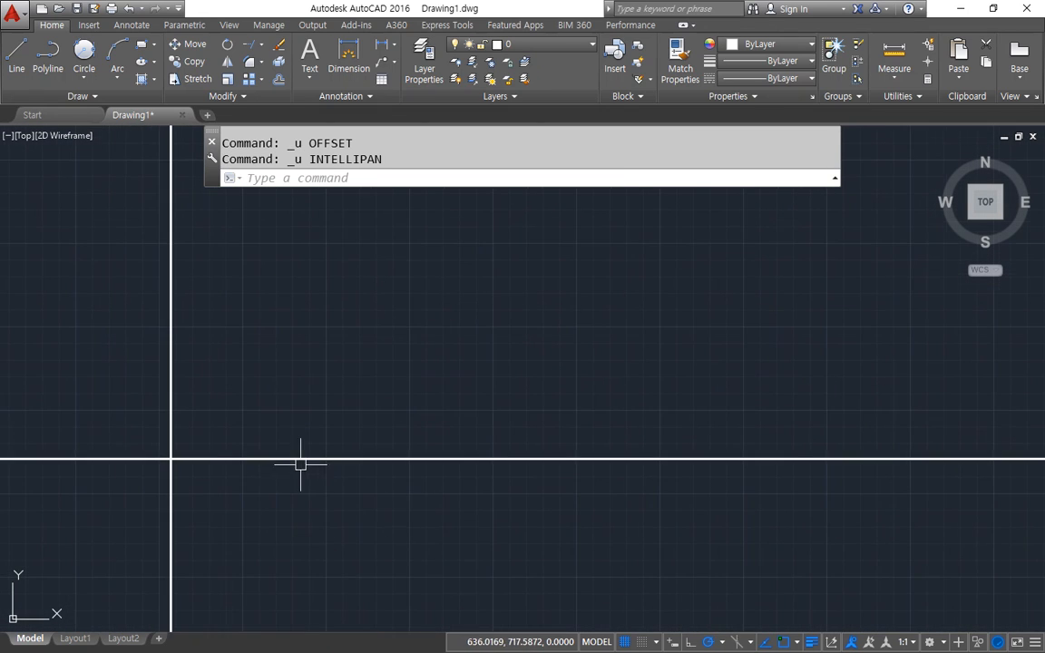
Offset the horizontal centre line 50 units both upward and downward
middle_drag(224, 460, 426, 417)
text(o)
key(Return)
text(50)
key(Return)
click(423, 415)
click(422, 352)
click(427, 415)
click(434, 451)
scroll(408, 481, down, 2)
middle_drag(408, 487, 350, 437)
key(ctrl+shift+d)
mouse_move(333, 253)
mouse_down()
mouse_move(490, 260)
mouse_move(453, 440)
mouse_up()
mouse_move(452, 285)
mouse_down()
mouse_move(449, 542)
mouse_move(508, 520)
mouse_up()
drag(161, 384, 854, 362)
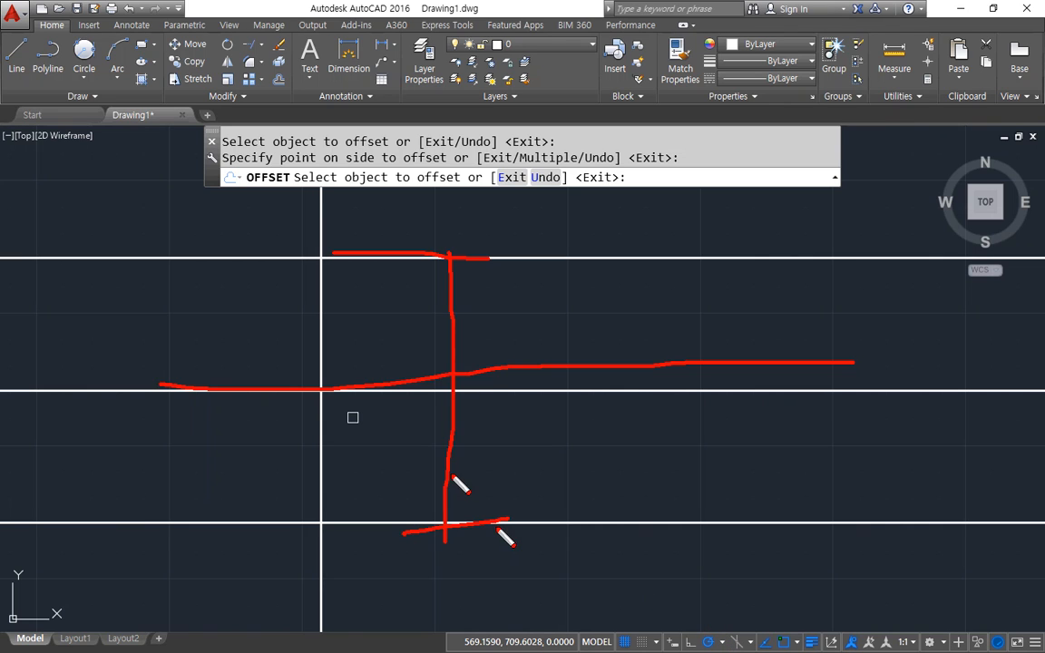
key(Escape)
middle_drag(218, 274, 361, 359)
key(ctrl+shift+d)
mouse_move(464, 399)
mouse_down()
mouse_move(466, 381)
mouse_move(459, 401)
mouse_move(350, 385)
mouse_move(324, 400)
mouse_move(383, 473)
mouse_up()
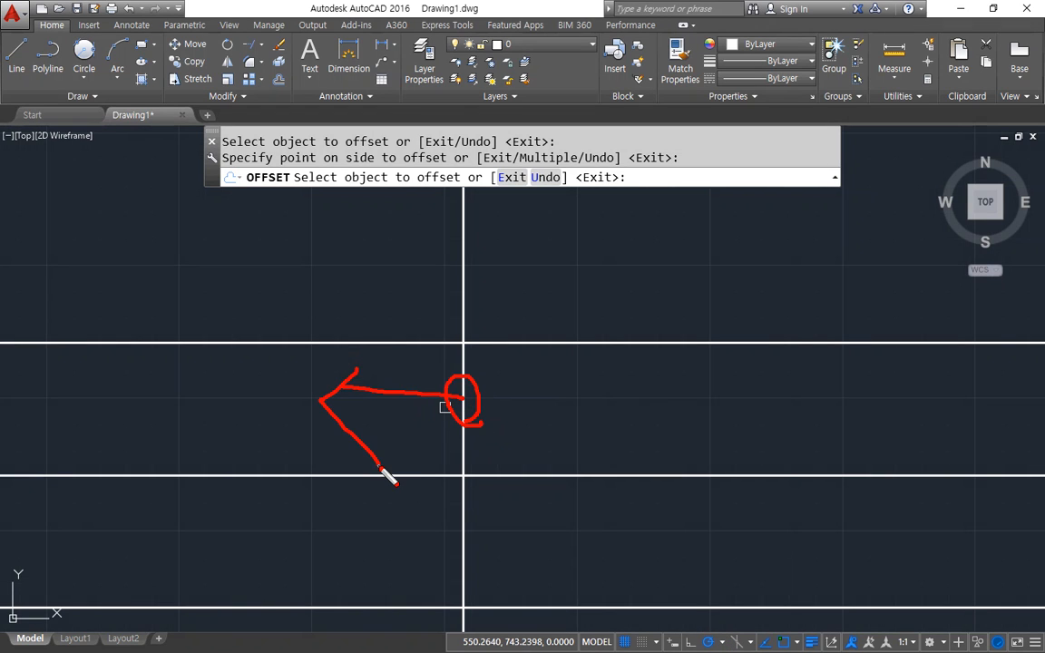
drag(335, 325, 344, 542)
mouse_move(350, 343)
mouse_down()
mouse_move(1002, 336)
mouse_move(937, 384)
mouse_up()
key(Escape)
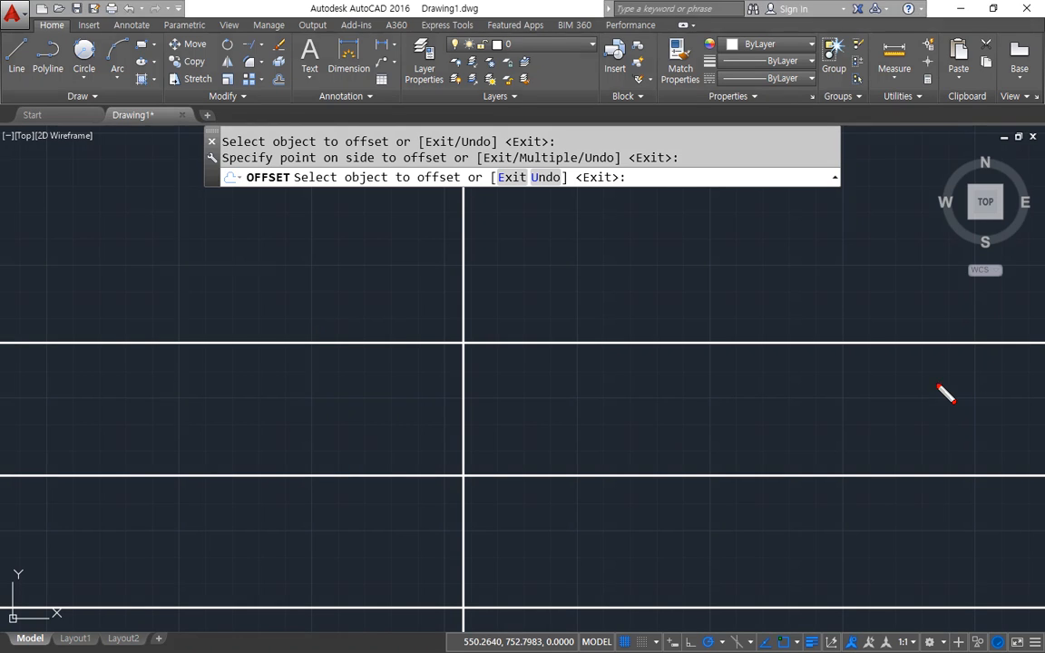
text(o)
key(Return)
text(1)
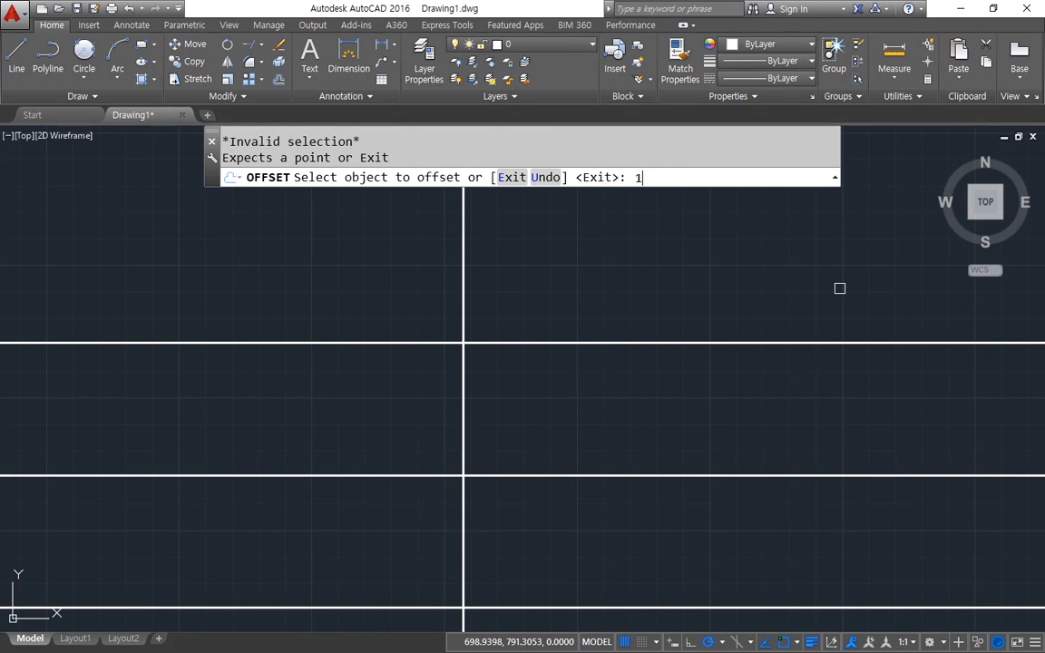
text(0)
key(Return)
key(Escape)
key(Escape)
Offset the vertical centre line 20 units to the left
text(o)
key(Return)
text(20)
key(Return)
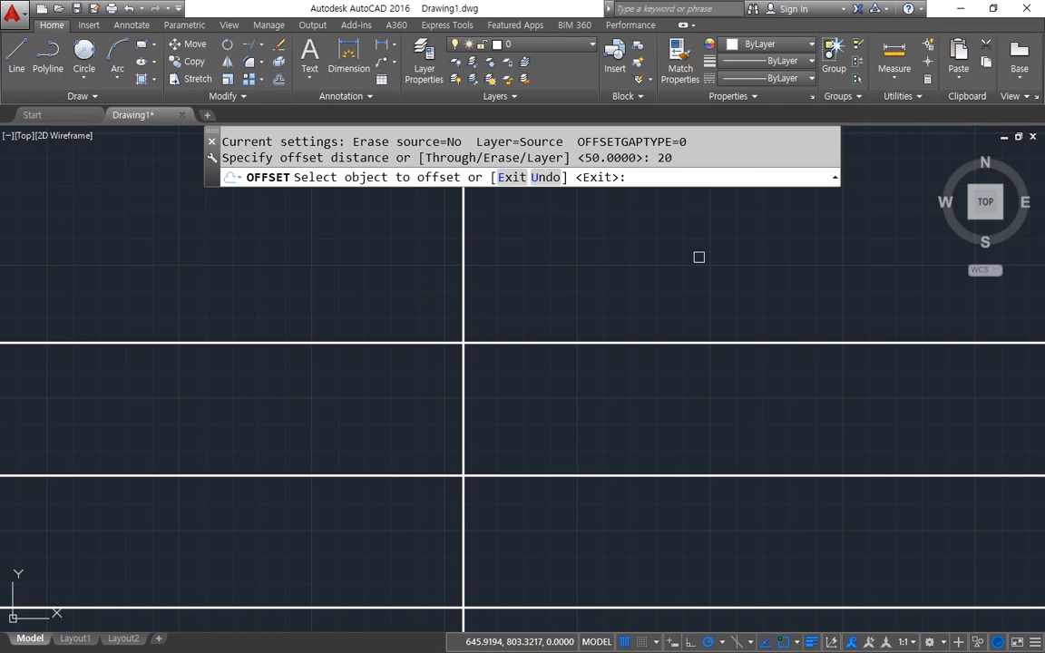
click(462, 282)
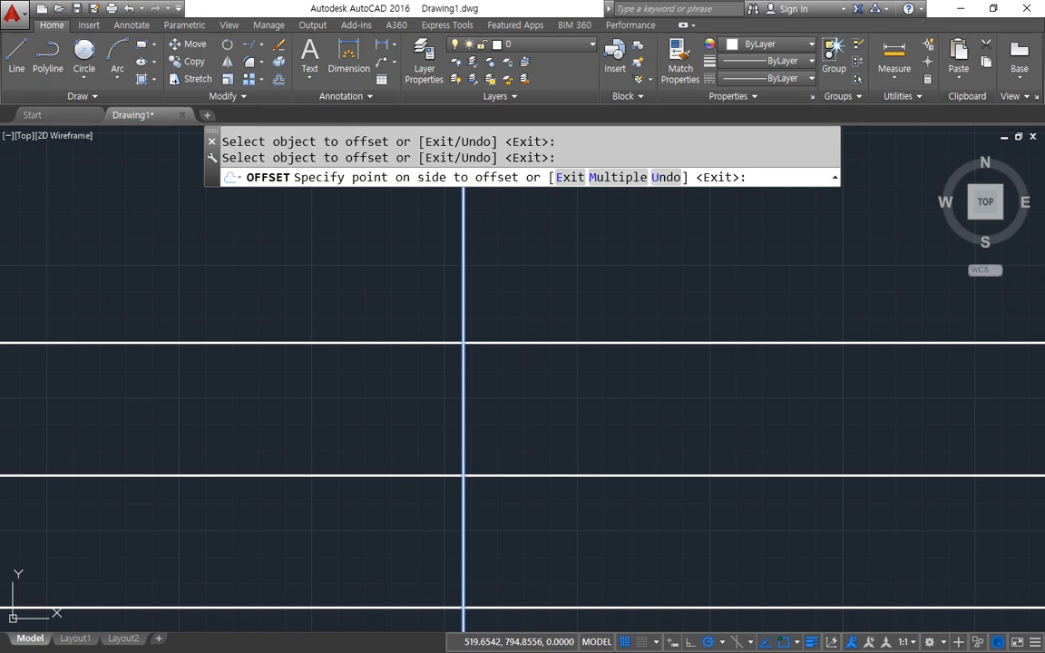
click(364, 279)
Offset the new left vertical line 150 units to the right
text(o)
key(Return)
text(150)
key(Return)
click(413, 271)
click(660, 274)
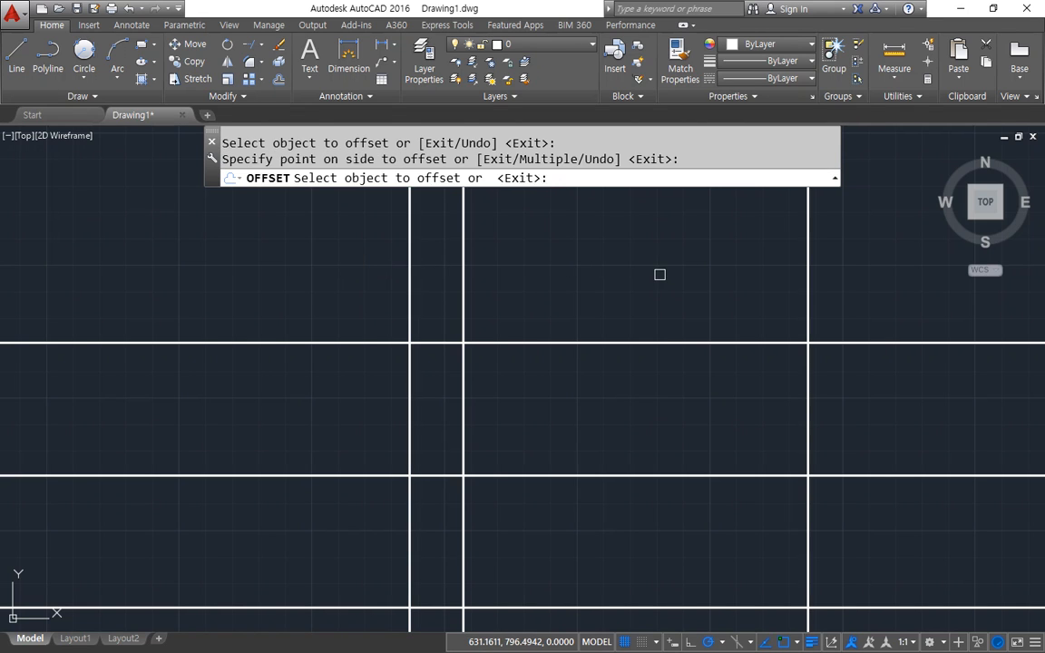
key(Return)
Trim the upper and lower offset lines beyond the right vertical, and both outer verticals above the upper offset line
scroll(662, 340, down, 2)
middle_drag(663, 340, 595, 275)
middle_drag(793, 513, 756, 521)
text(tr)
key(Return)
key(Return)
click(758, 506)
click(724, 415)
click(714, 306)
click(673, 249)
click(592, 231)
click(399, 242)
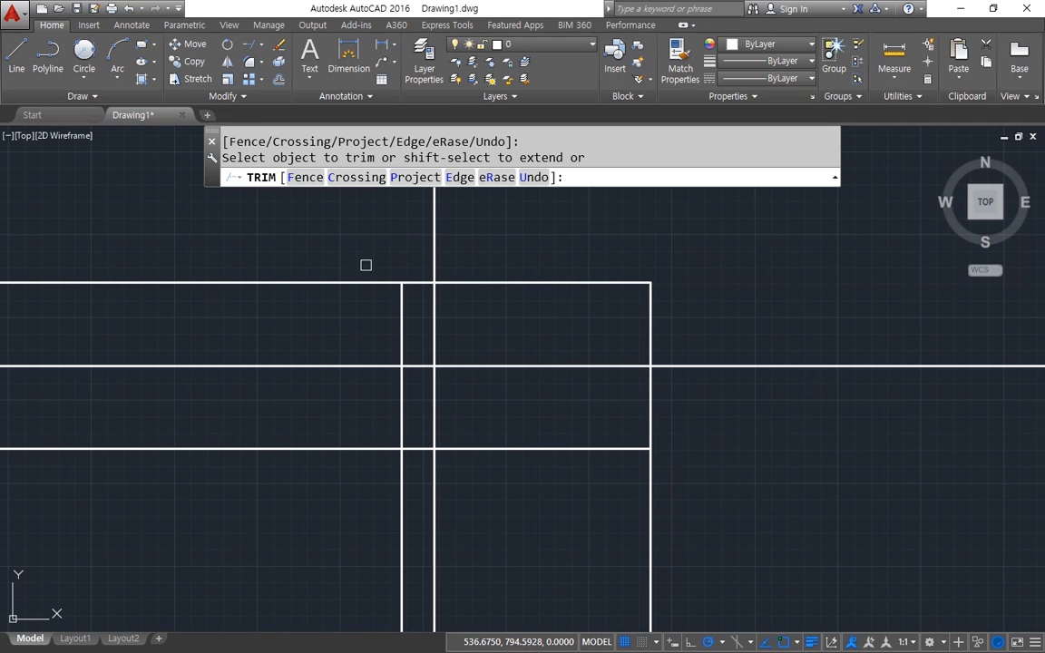
Trim the two offset lines beyond the left vertical and both outer verticals below the lower line, leaving a closed rectangle
click(338, 283)
click(356, 449)
click(406, 502)
click(657, 542)
click(636, 549)
key(Return)
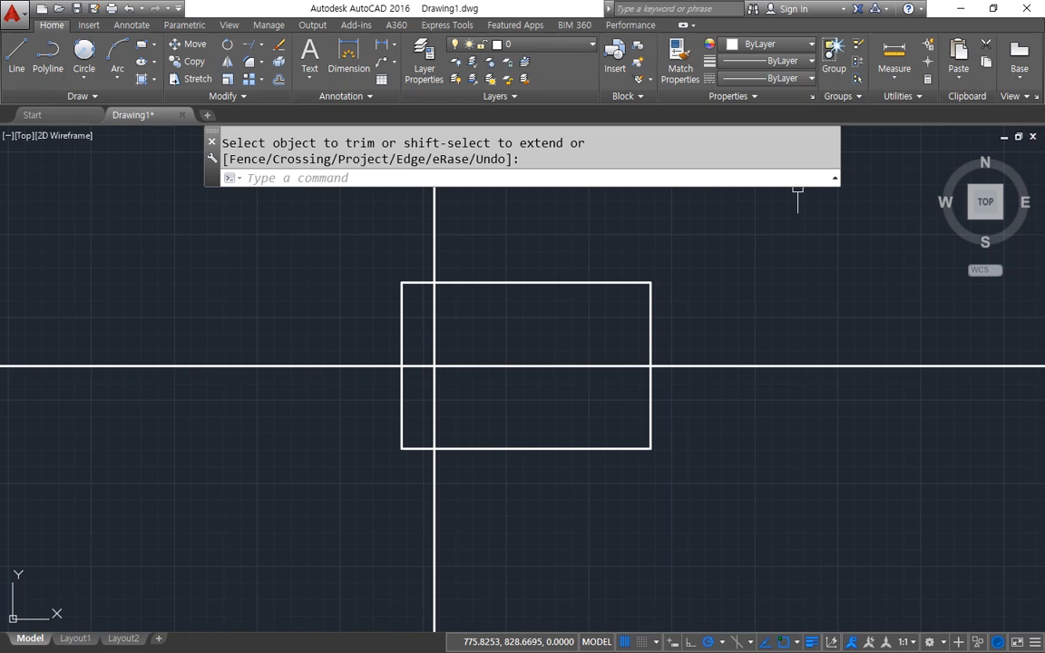
key(Escape)
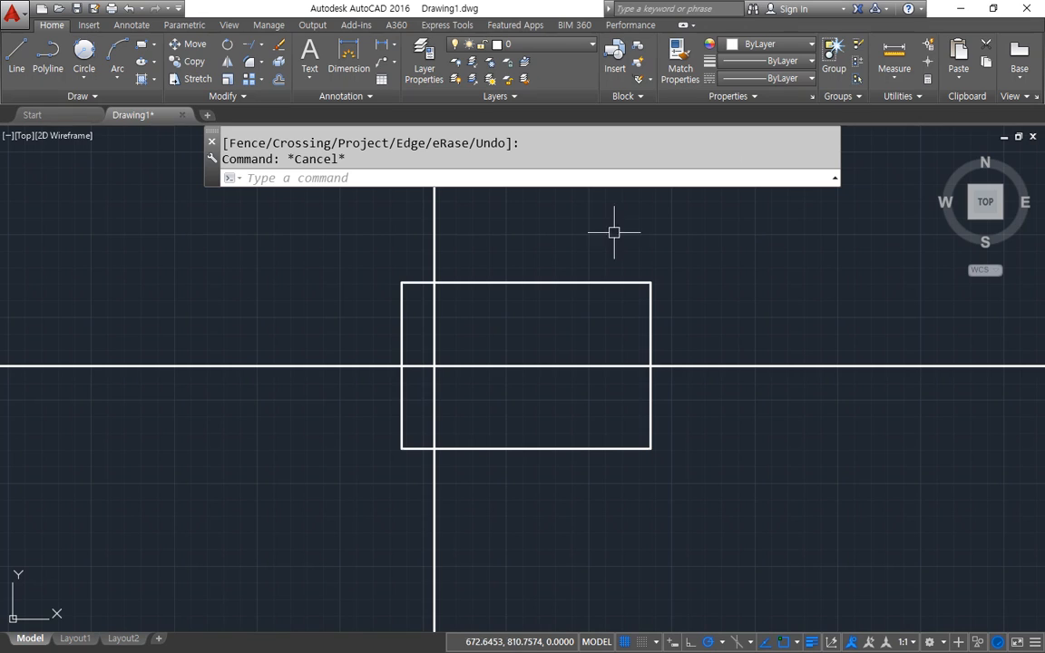
scroll(462, 380, up, 1)
scroll(432, 383, up, 1)
mouse_move(414, 383)
mouse_down()
mouse_move(381, 317)
mouse_move(445, 367)
mouse_move(415, 384)
mouse_up()
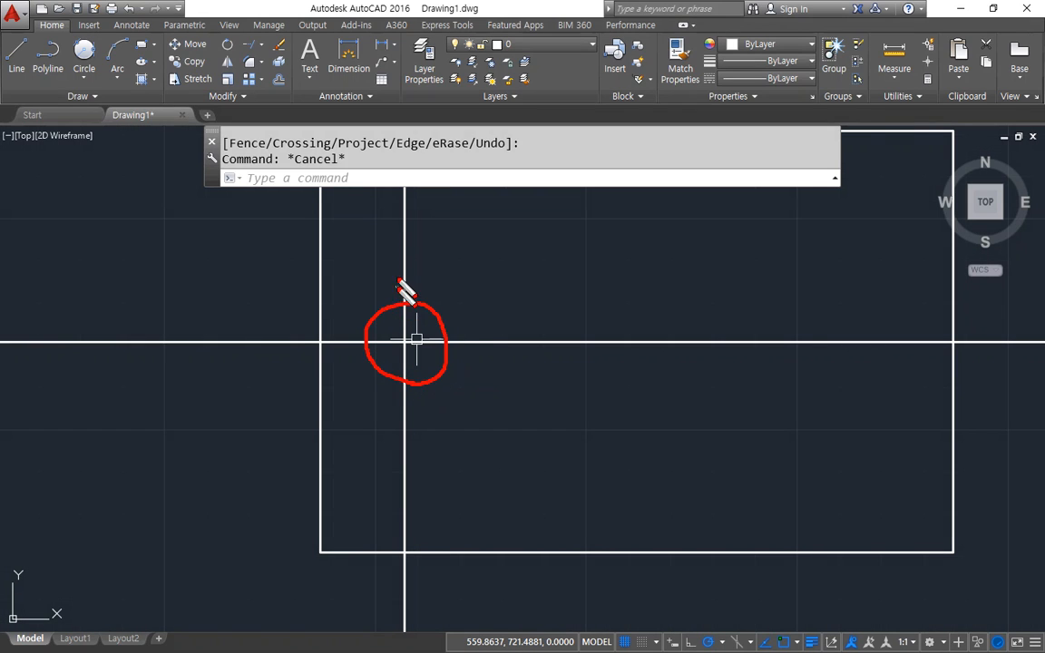
mouse_move(403, 252)
mouse_down()
mouse_move(410, 275)
mouse_move(445, 273)
mouse_move(450, 248)
mouse_move(447, 381)
mouse_up()
key(Escape)
Offset the vertical centre line 10 units to the right
text(o)
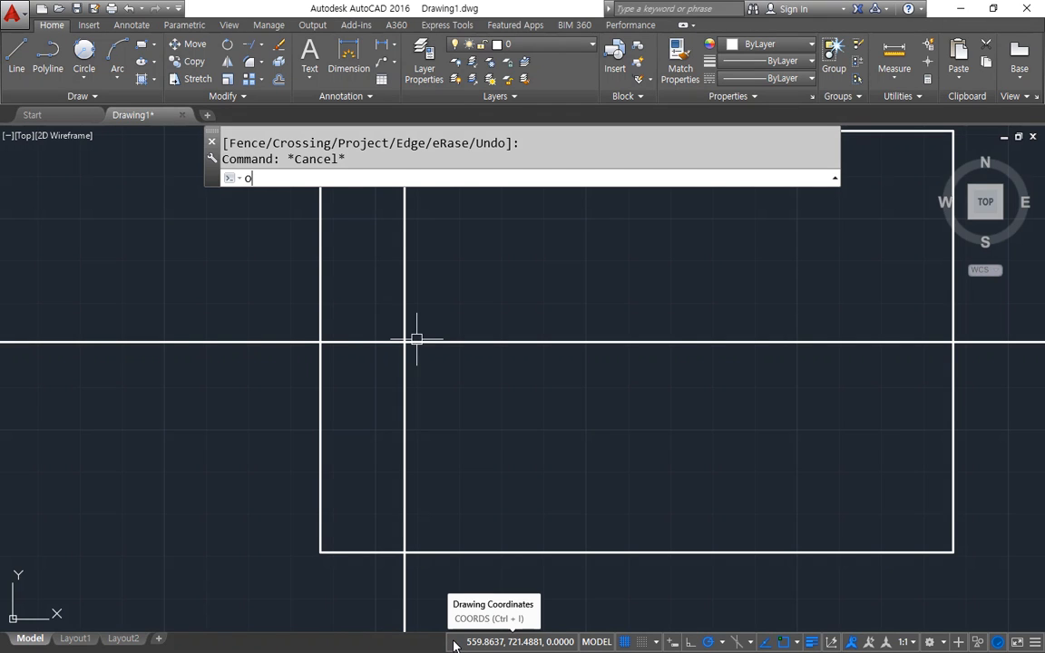
key(Return)
text(10)
key(Return)
click(405, 277)
click(472, 286)
key(Return)
middle_drag(511, 354, 463, 491)
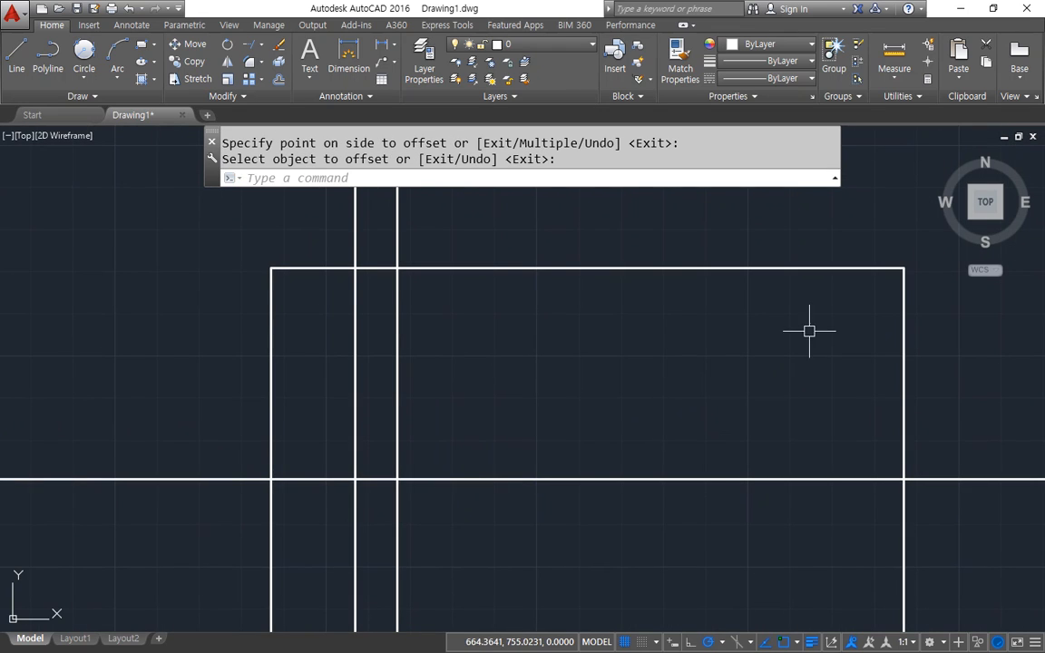
mouse_move(907, 274)
mouse_down()
mouse_move(899, 269)
mouse_move(904, 388)
mouse_move(889, 376)
mouse_move(905, 398)
mouse_up()
mouse_move(833, 332)
mouse_down()
mouse_move(832, 353)
mouse_move(855, 332)
mouse_move(851, 345)
mouse_up()
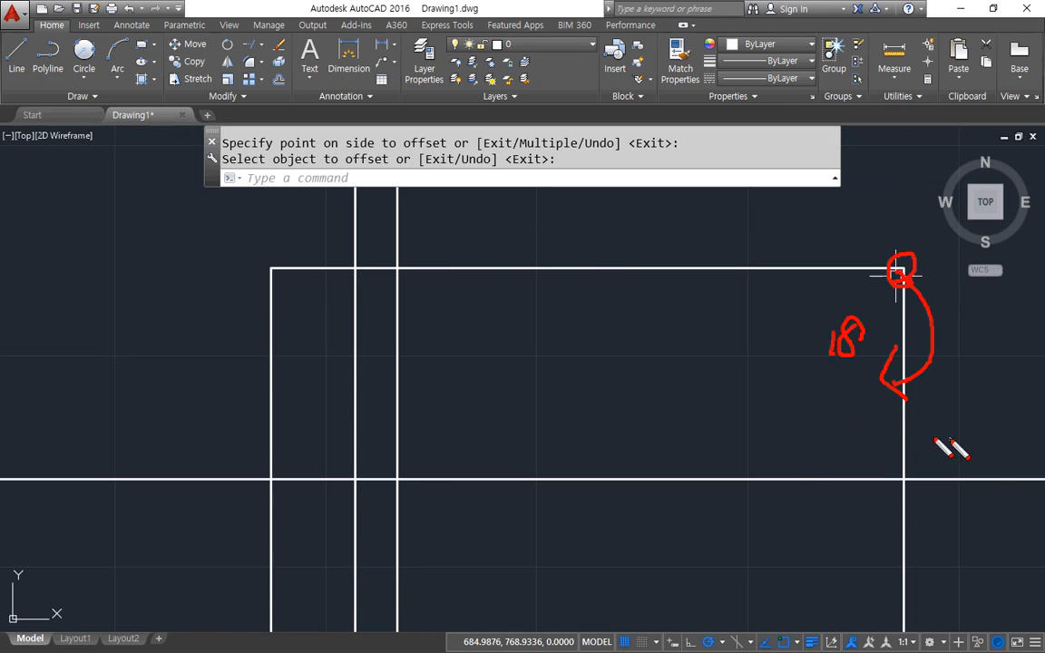
key(Escape)
Erase the rectangle's right vertical edge
scroll(831, 425, down, 3)
key(Return)
text(e)
key(Return)
click(749, 364)
click(650, 396)
key(Return)
Draw 18-unit vertical lines inward from the right ends of the rectangle's upper and lower edges
text(l)
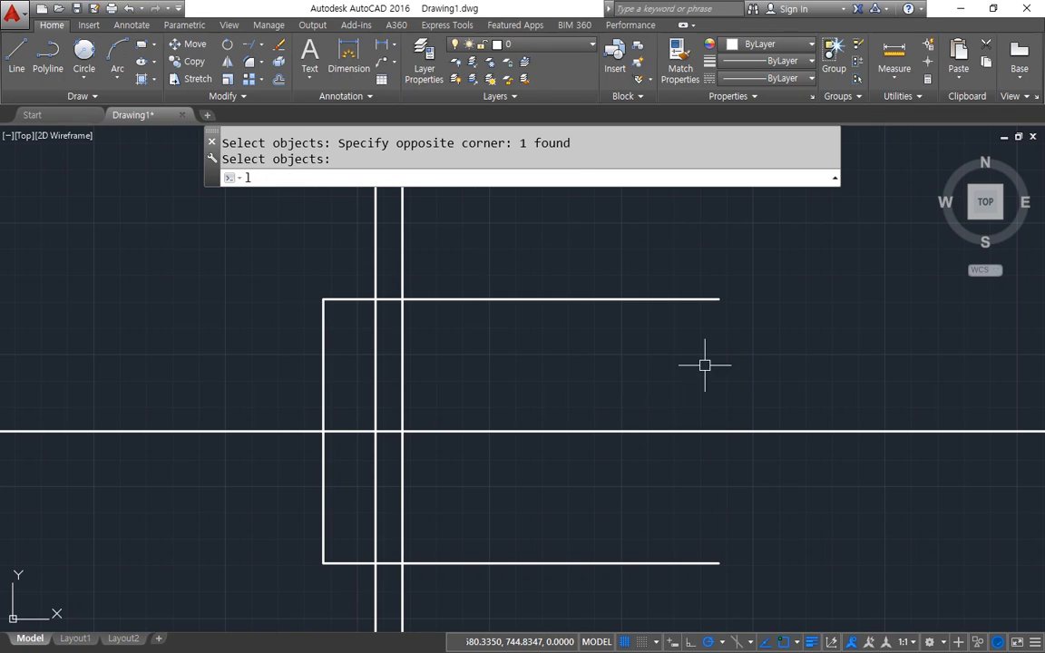
key(Return)
click(720, 299)
text(10)
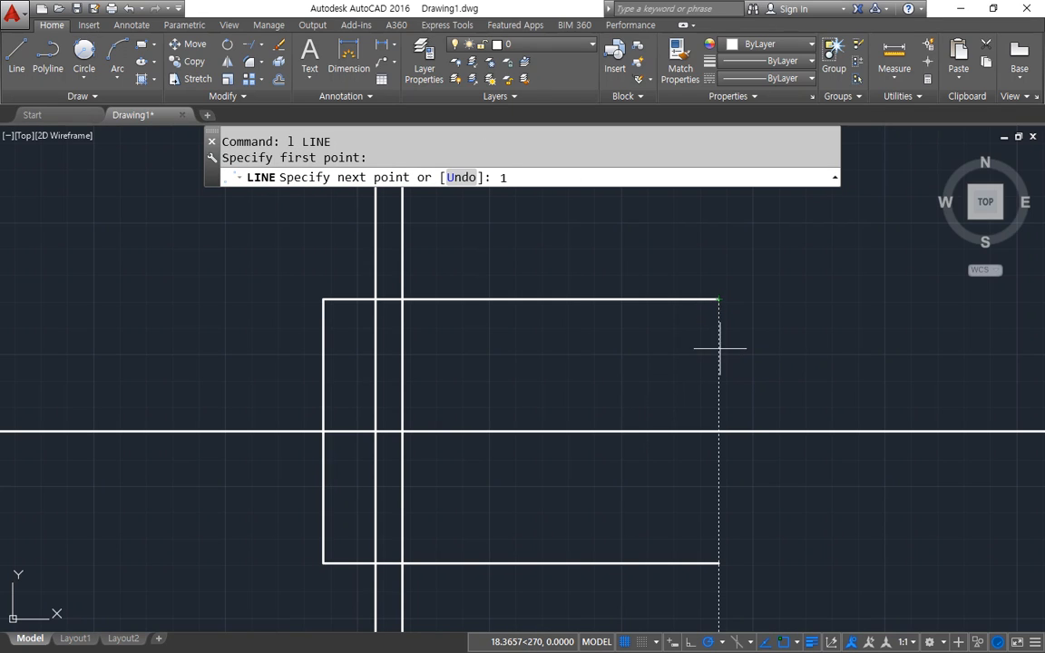
key(Return)
key(Return)
key(Return)
click(718, 564)
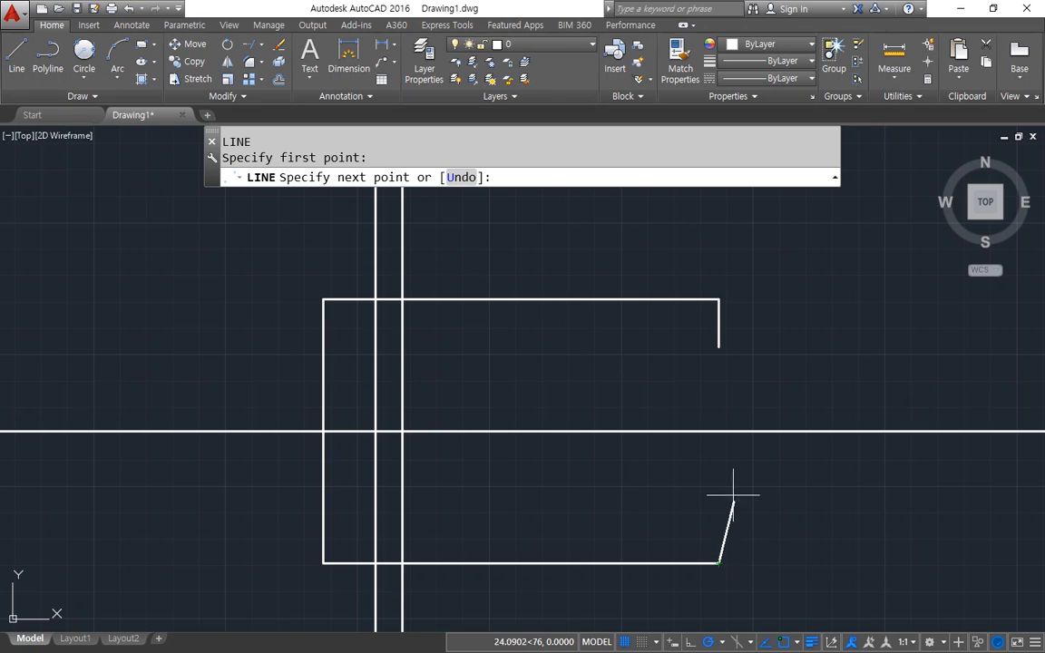
text(18)
key(Return)
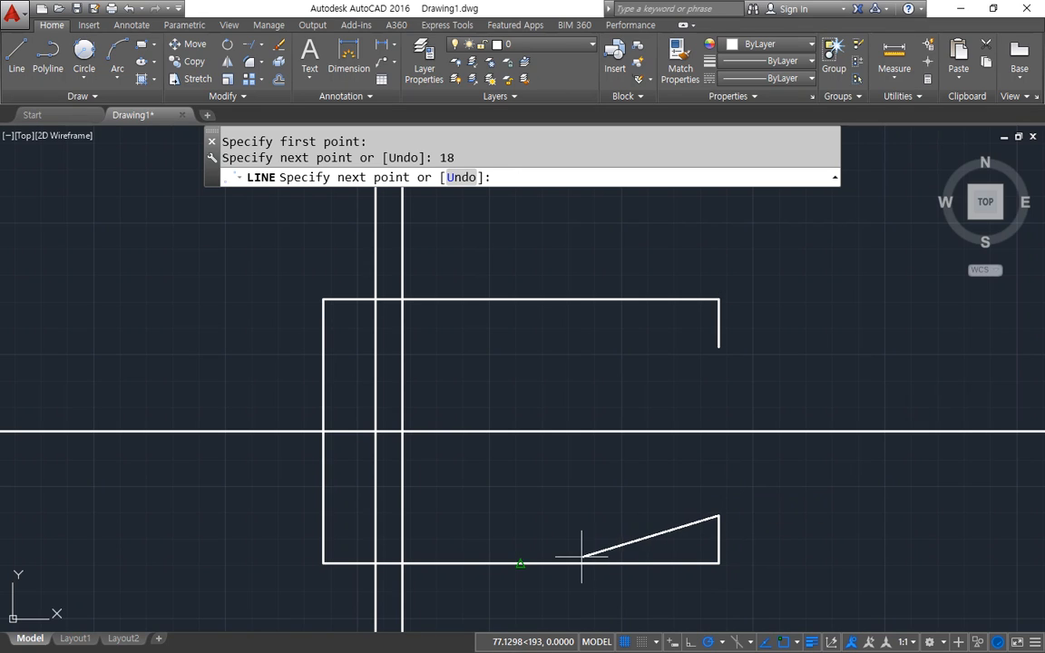
key(Return)
Undo both 18-unit lines and the erasing of the rectangle's right edge
key(ctrl+z)
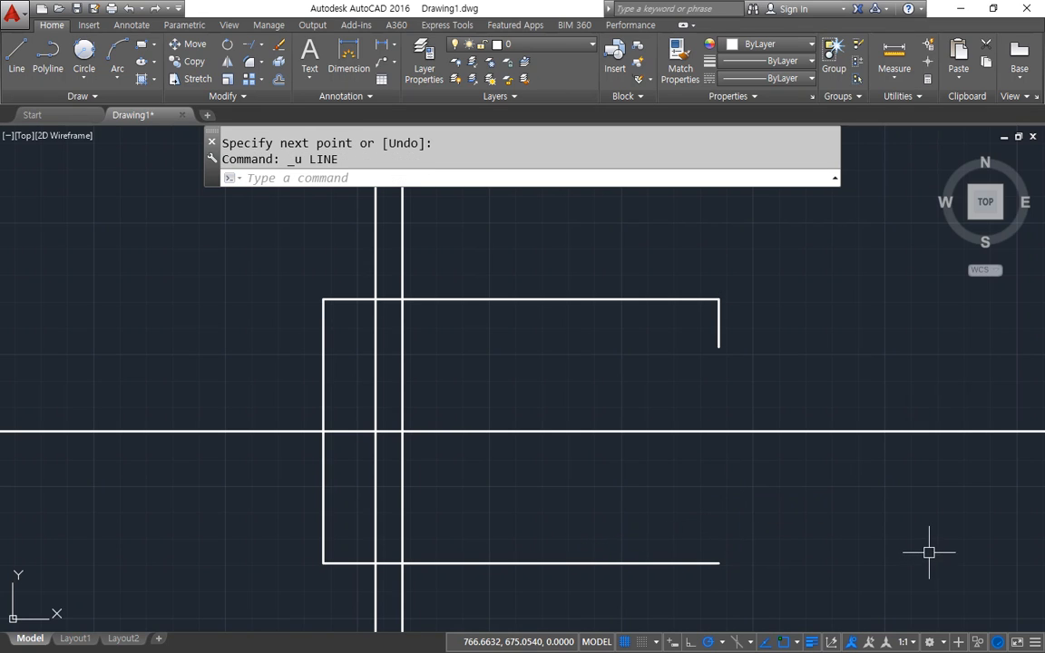
key(ctrl+z)
key(ctrl+z)
Offset the rectangle's upper and lower edges 18 units inward
text(o)
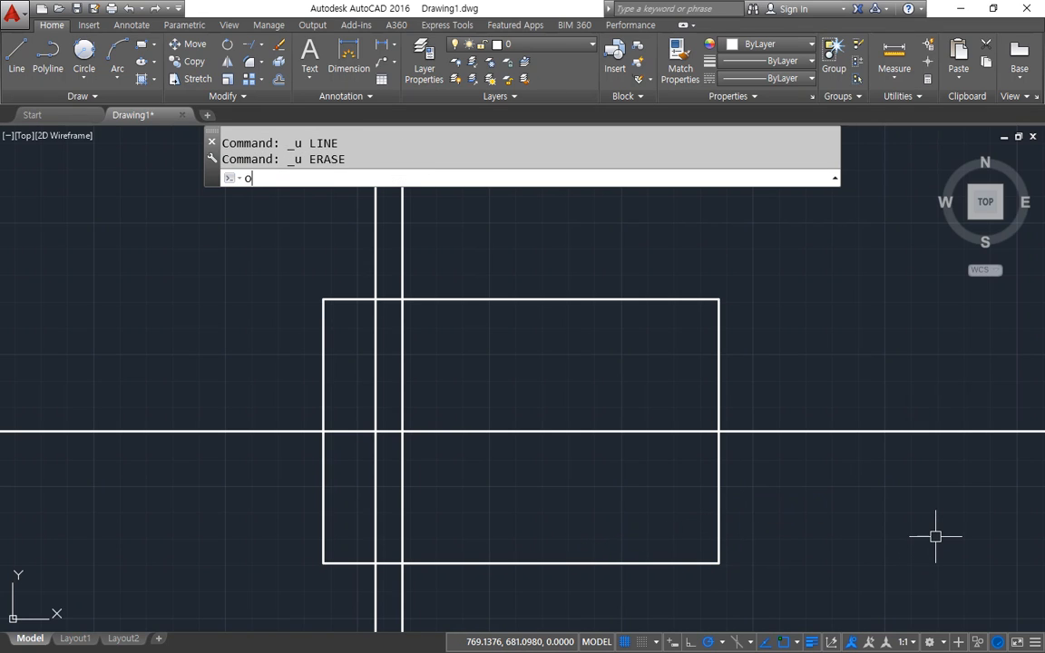
key(Return)
text(18)
key(Return)
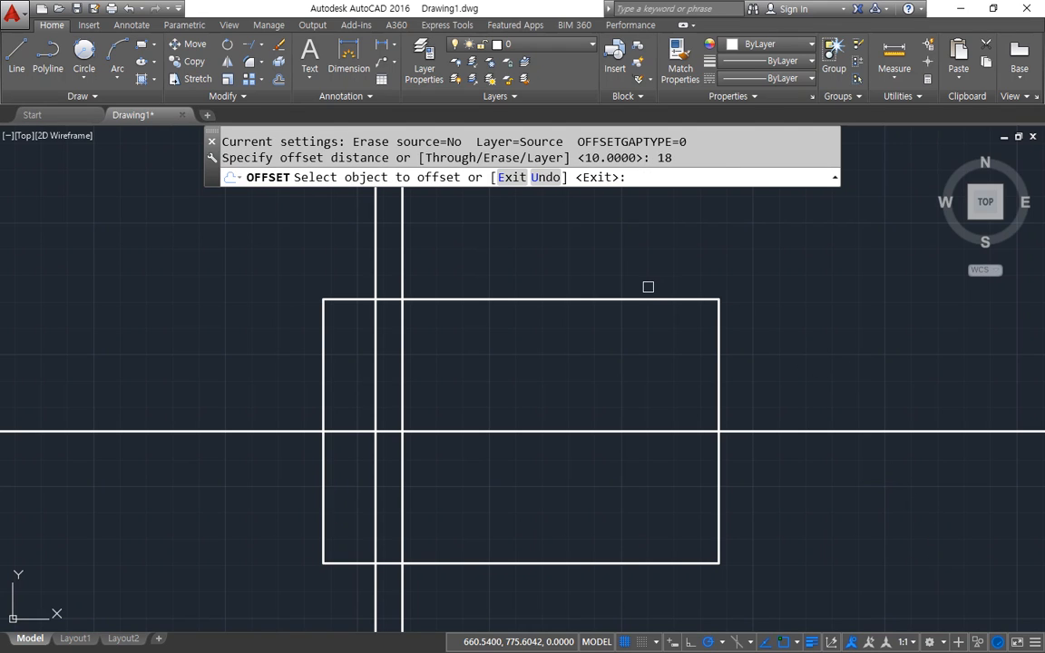
click(646, 299)
click(631, 390)
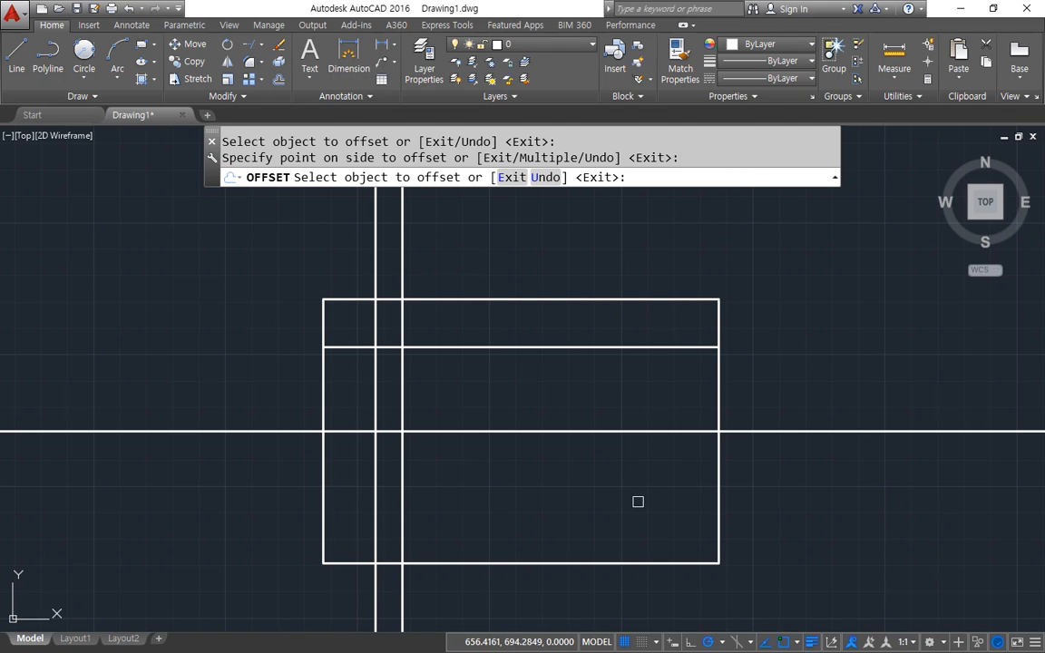
click(635, 564)
click(617, 474)
key(Return)
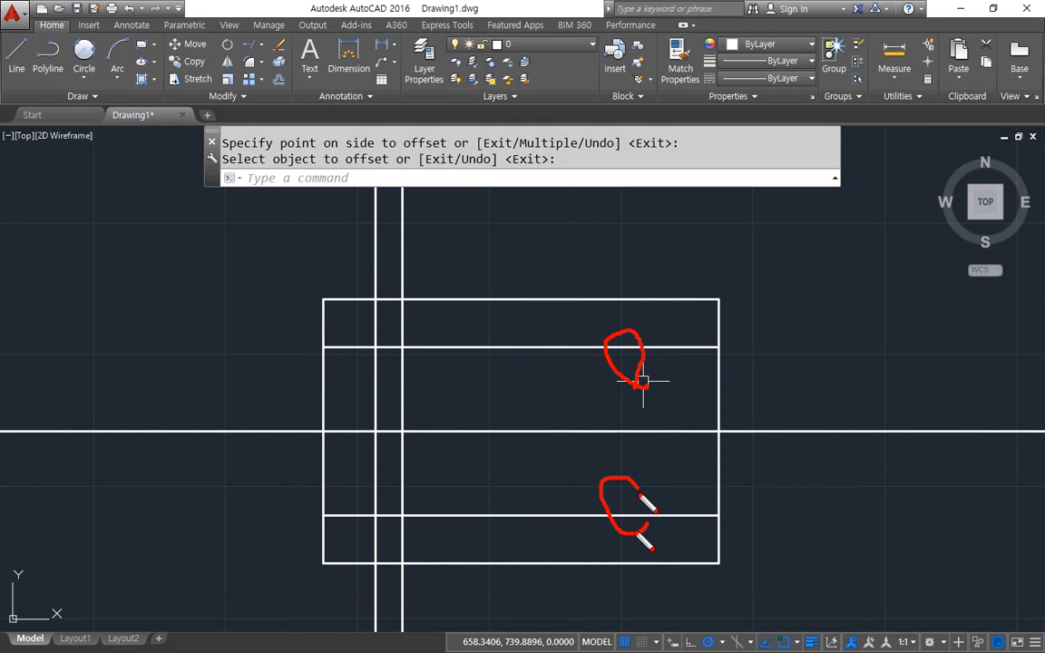
Trim the rectangle's right edge between the two inner offset lines
text(tr)
key(Return)
key(Return)
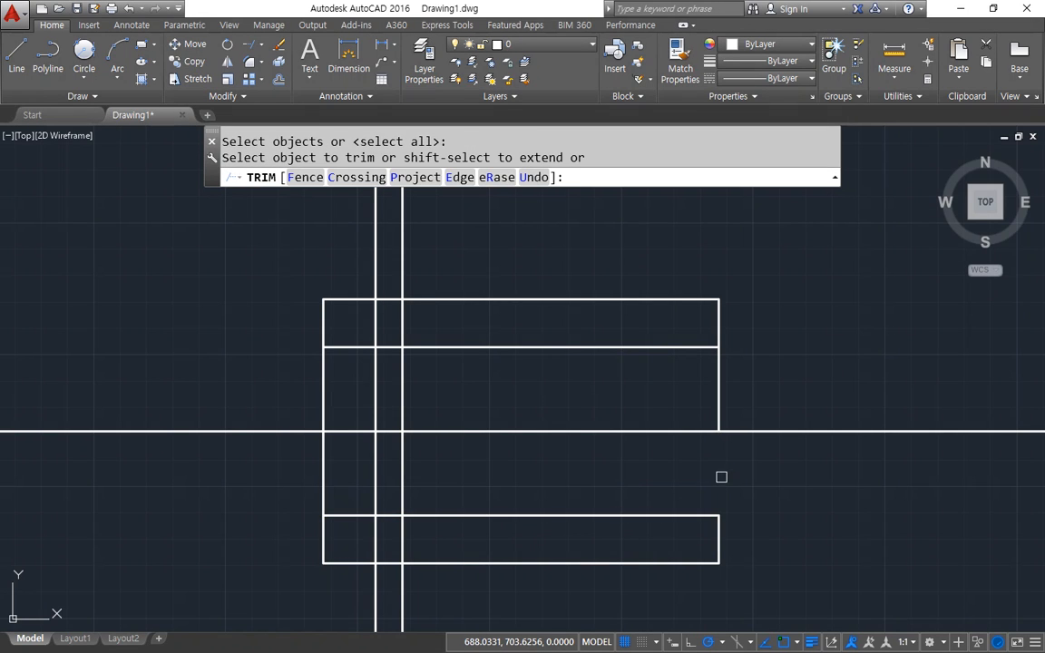
click(722, 407)
key(Return)
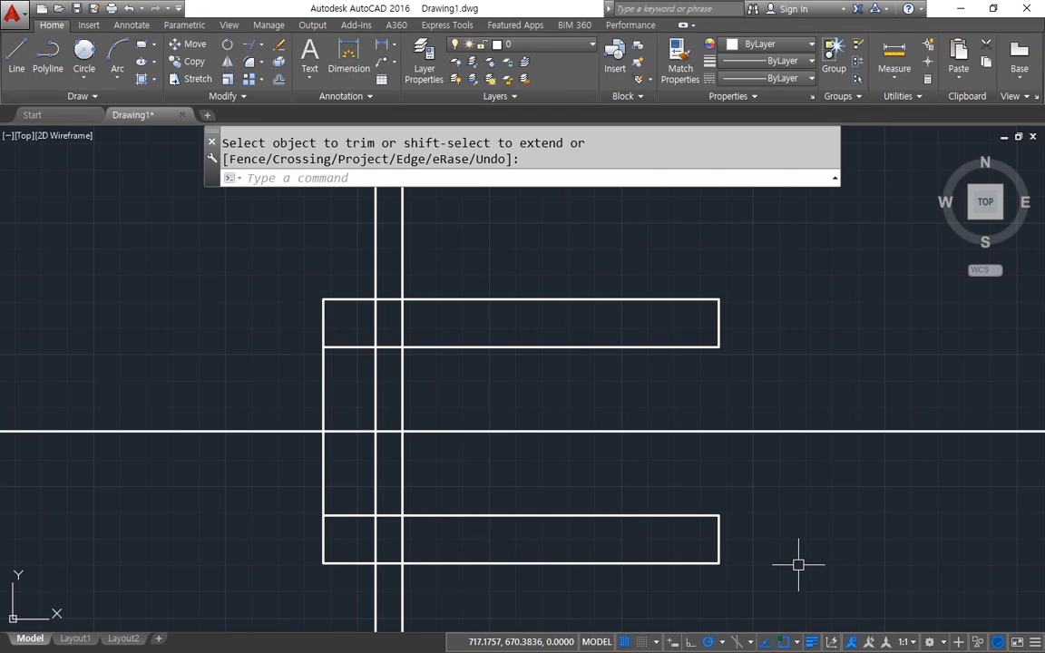
Erase the two inner horizontal offset lines, keeping the short vertical segments at the right corners
click(617, 515)
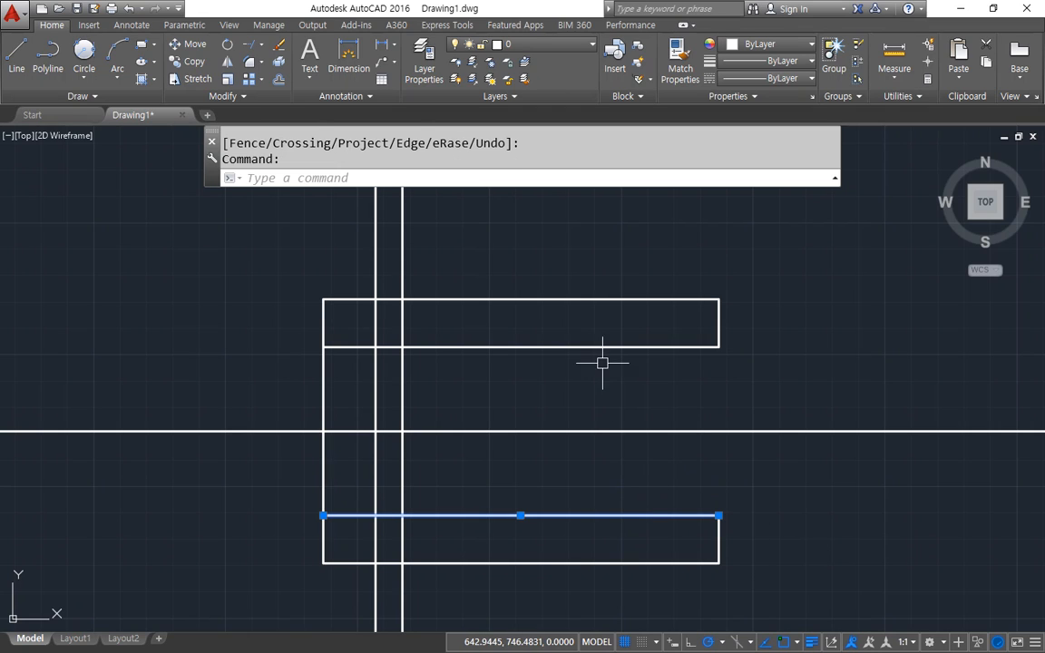
click(597, 348)
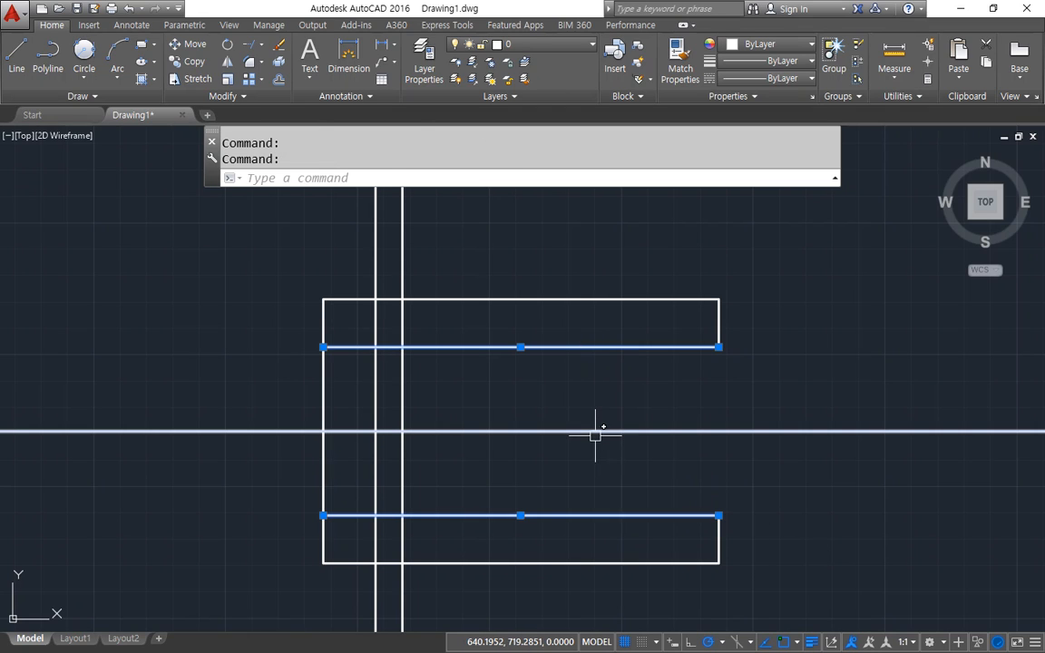
key(Delete)
scroll(656, 346, up, 2)
middle_drag(678, 416, 663, 374)
key(ctrl+2)
drag(740, 305, 228, 442)
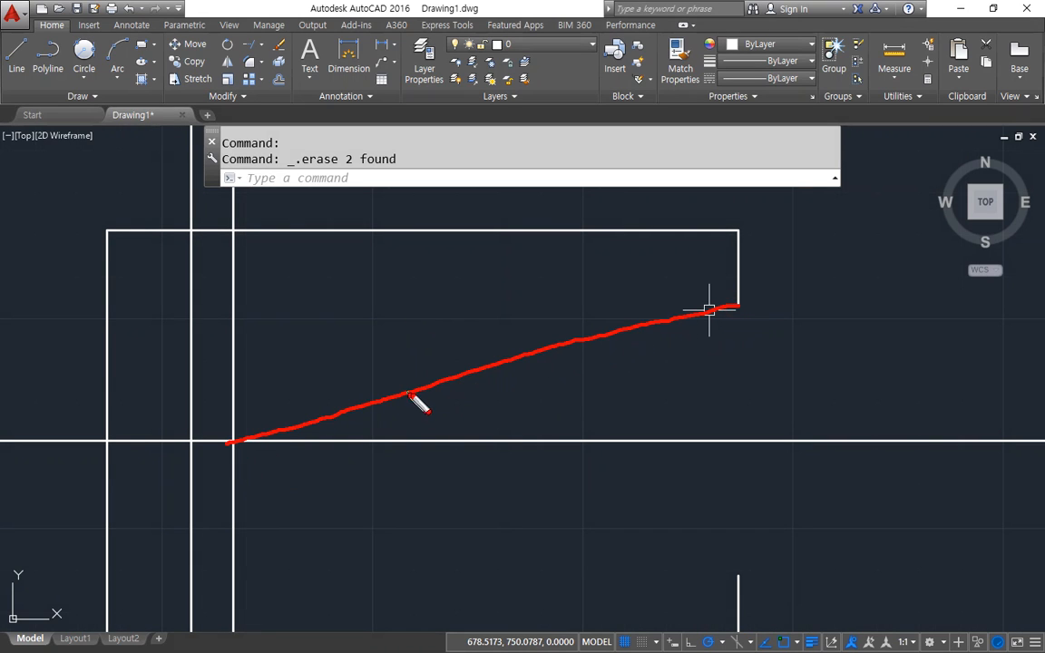
drag(413, 392, 425, 434)
mouse_move(454, 397)
mouse_down()
mouse_move(456, 426)
mouse_move(478, 406)
mouse_move(472, 419)
mouse_up()
mouse_move(733, 305)
mouse_down()
mouse_move(372, 306)
mouse_move(362, 317)
mouse_up()
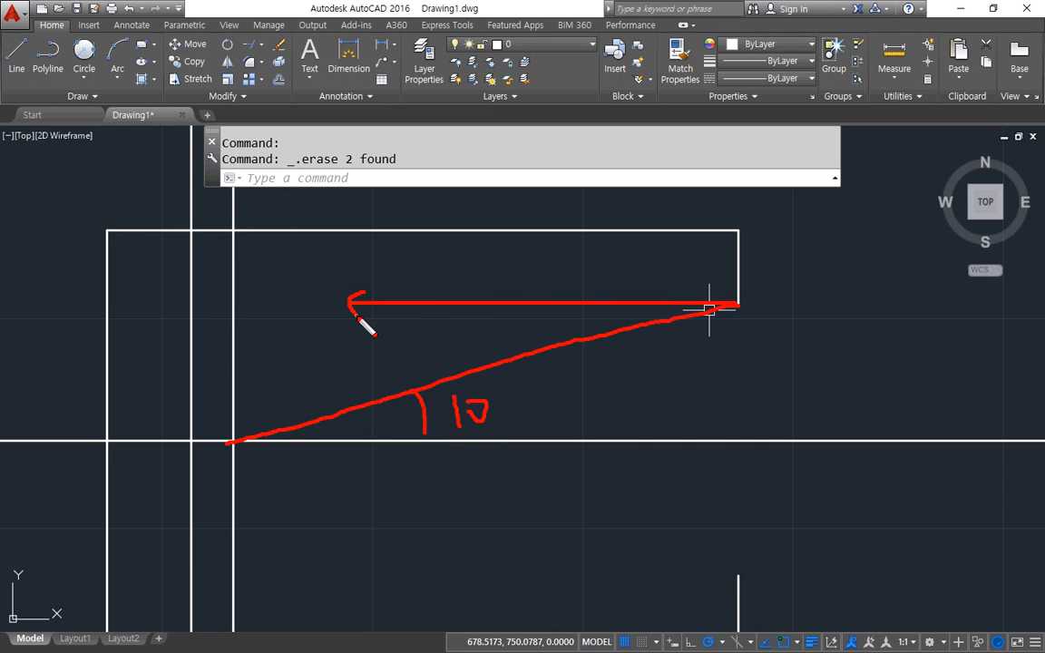
mouse_move(735, 307)
mouse_down()
mouse_move(871, 304)
mouse_move(898, 324)
mouse_move(953, 326)
mouse_up()
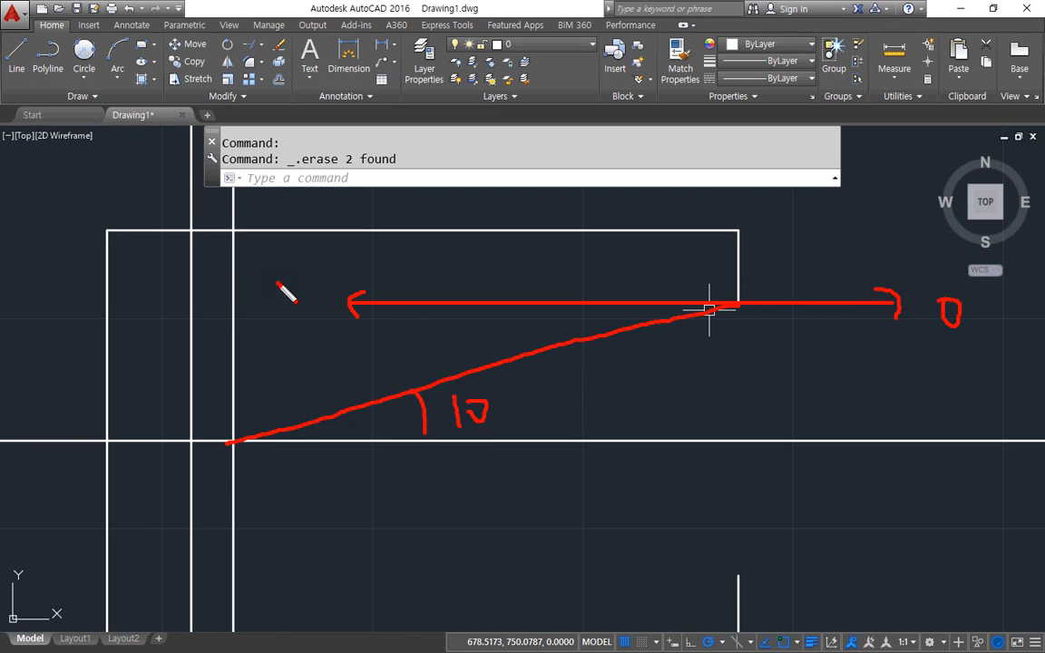
mouse_move(294, 289)
mouse_down()
mouse_move(294, 301)
mouse_move(306, 279)
mouse_up()
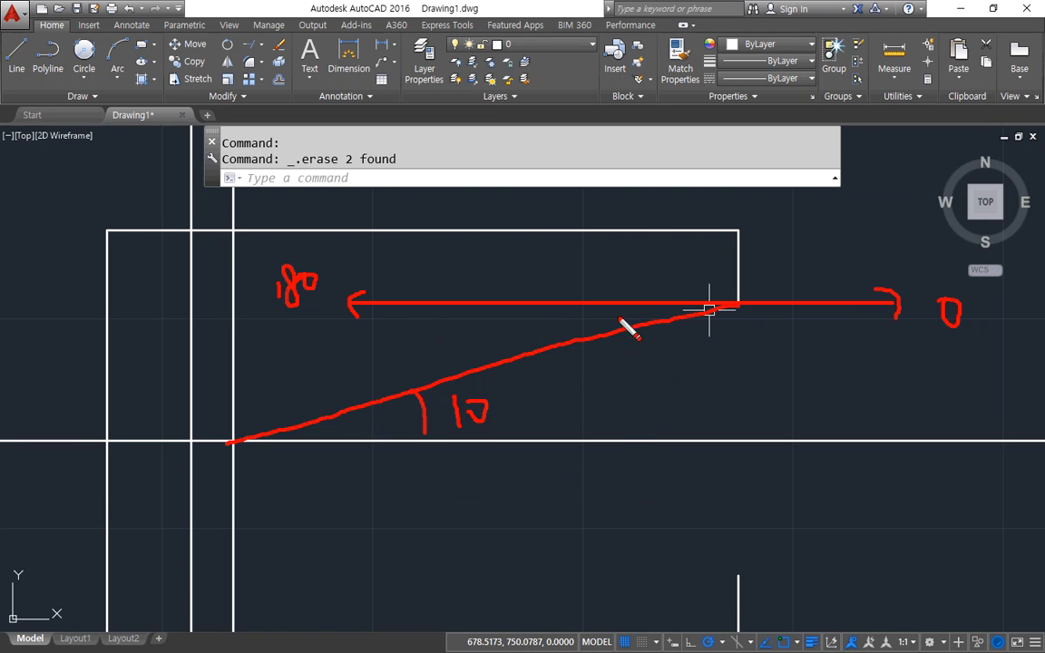
drag(529, 321, 522, 333)
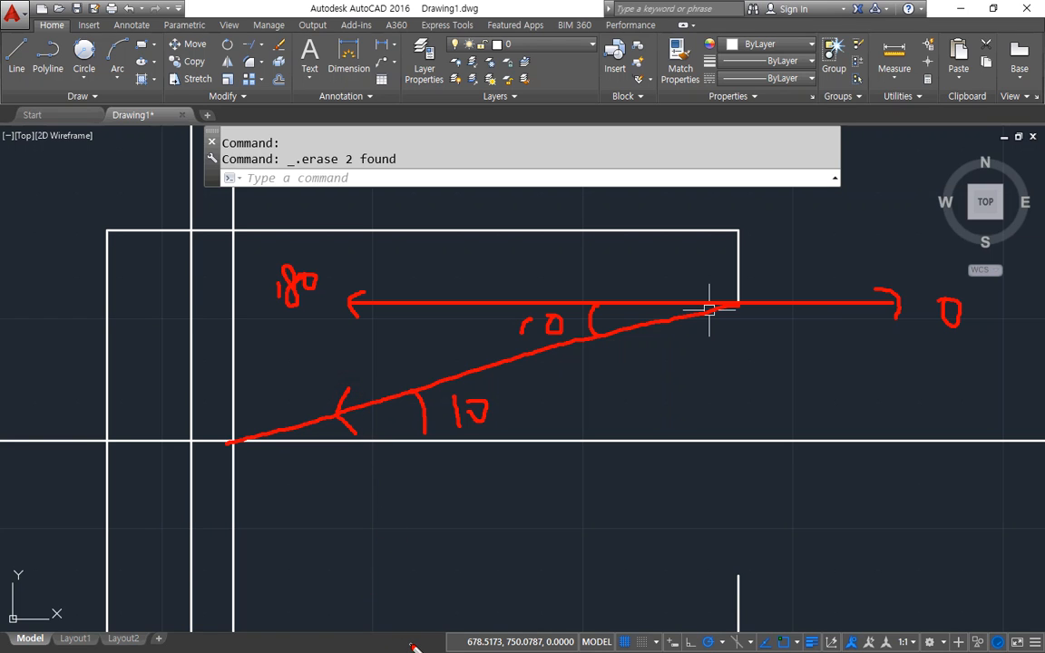
key(Escape)
middle_drag(539, 604, 516, 445)
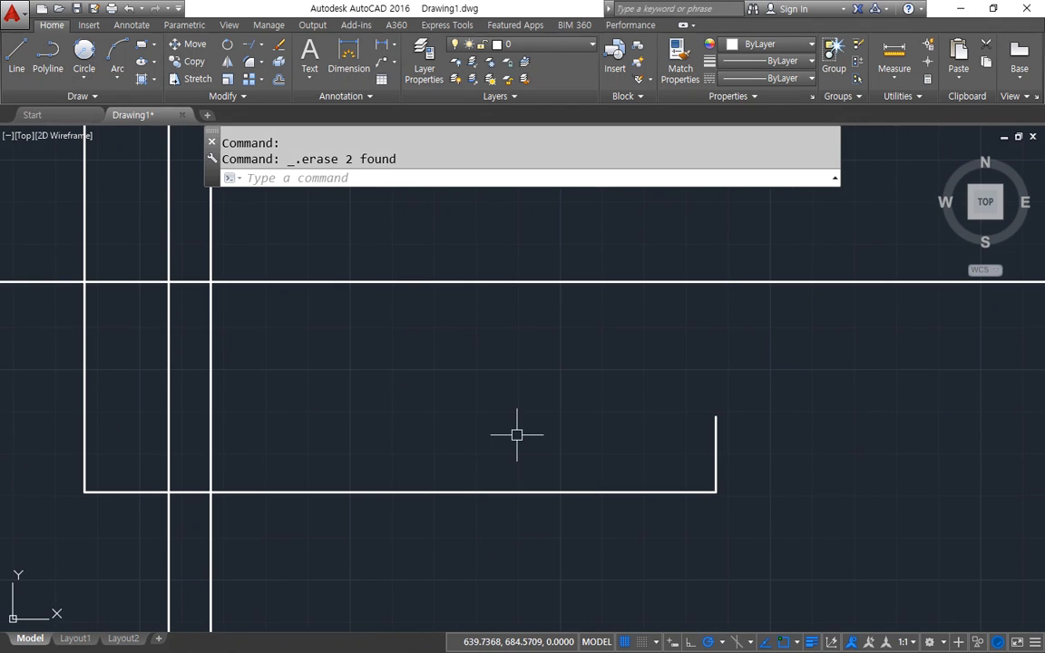
key(ctrl+2)
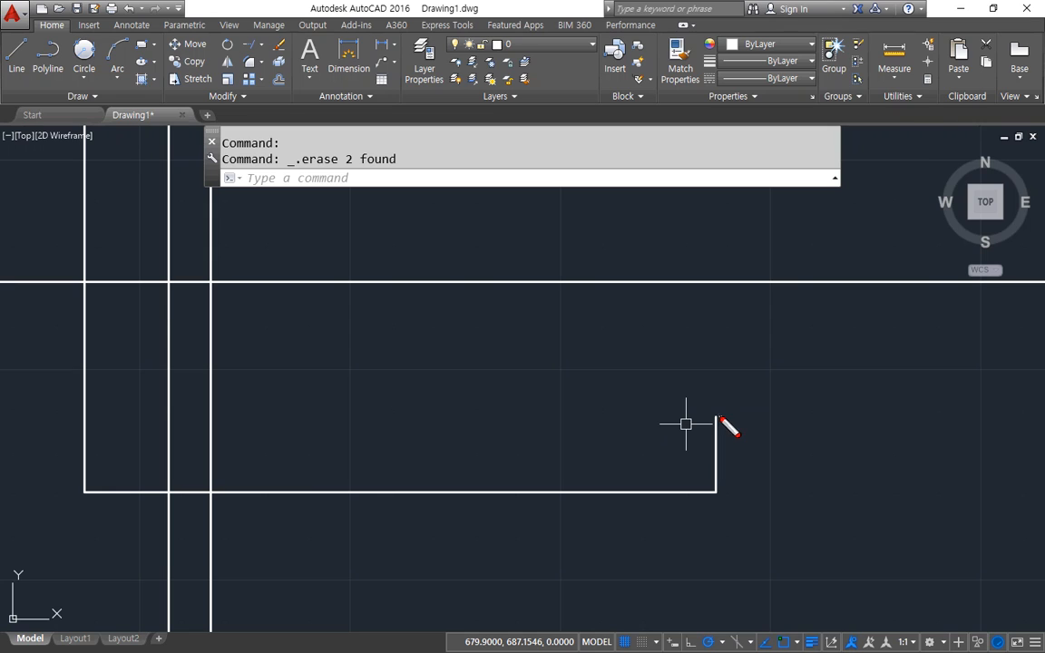
mouse_move(733, 419)
mouse_down()
mouse_move(827, 418)
mouse_move(841, 396)
mouse_up()
drag(714, 419, 361, 420)
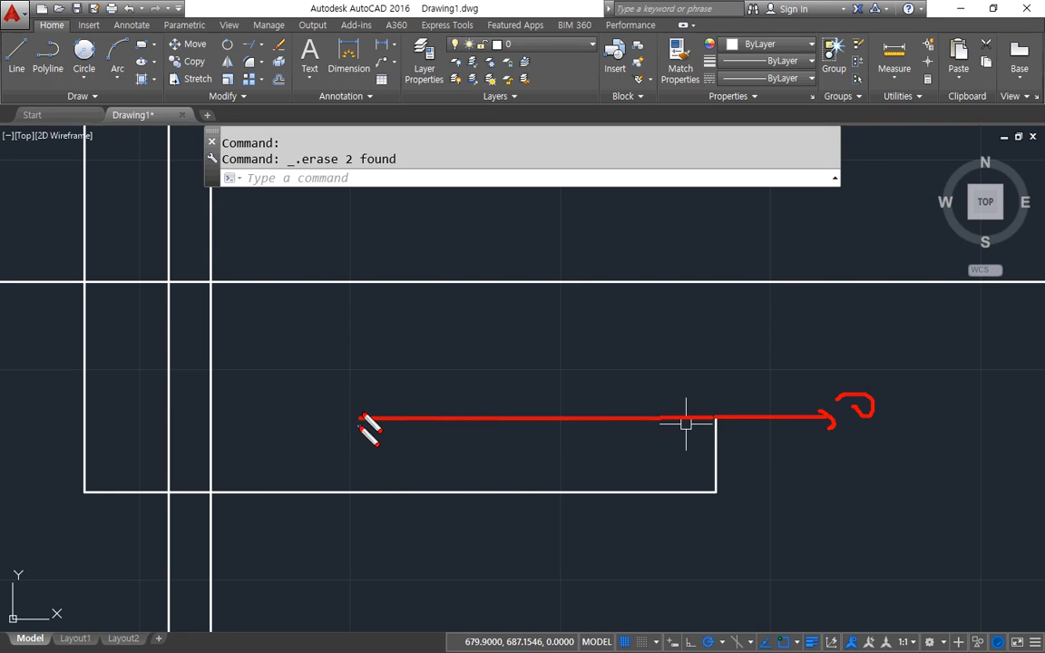
mouse_move(260, 419)
mouse_down()
mouse_move(275, 420)
mouse_move(277, 408)
mouse_up()
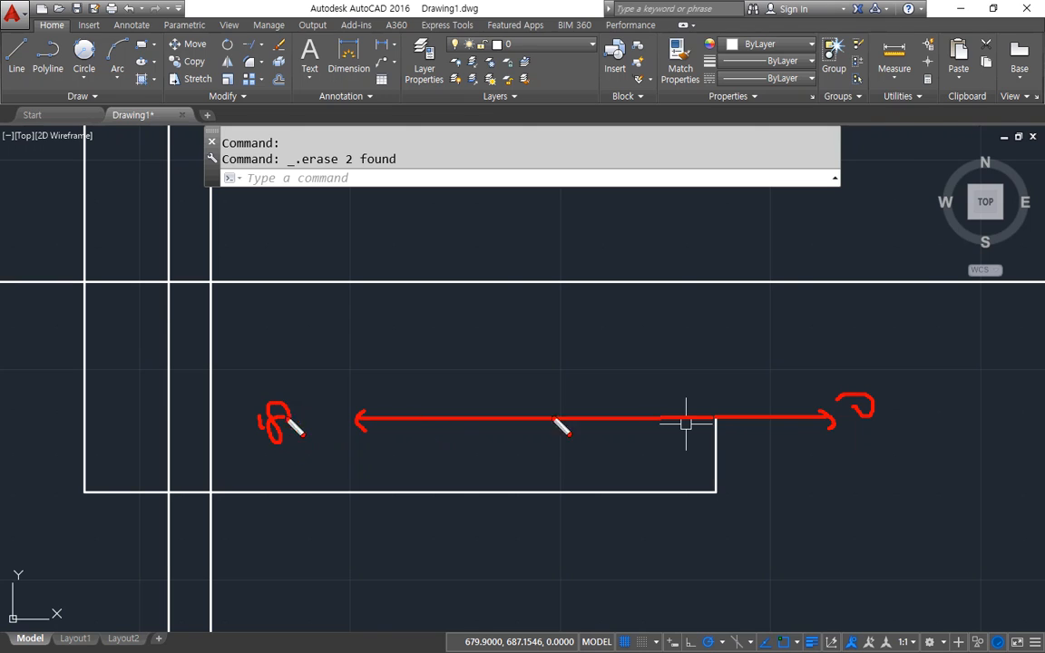
drag(714, 420, 326, 284)
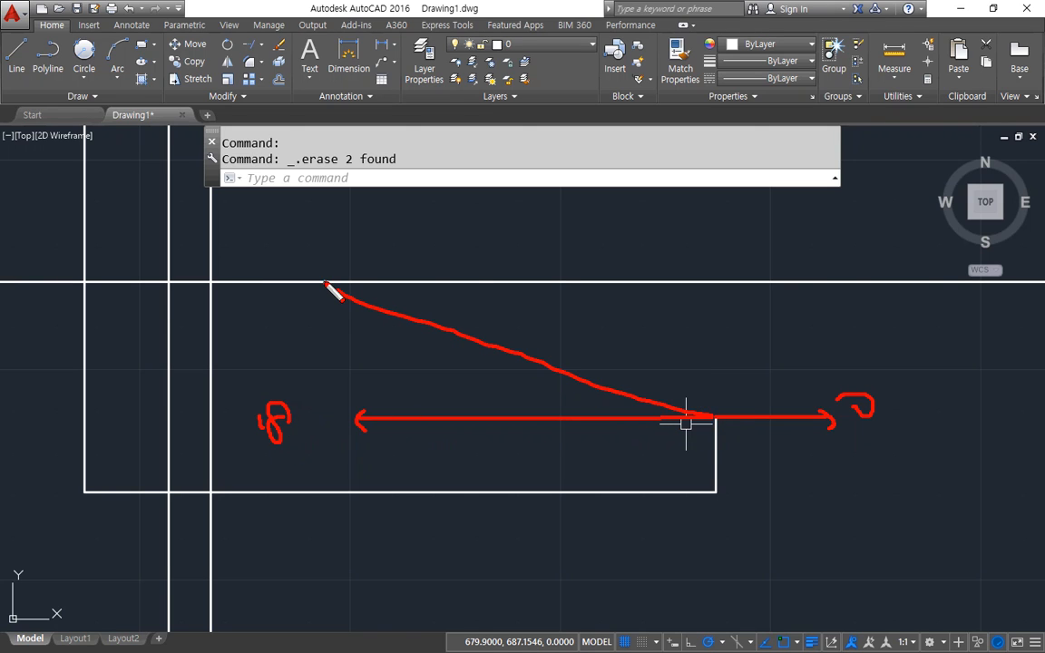
drag(473, 286, 487, 318)
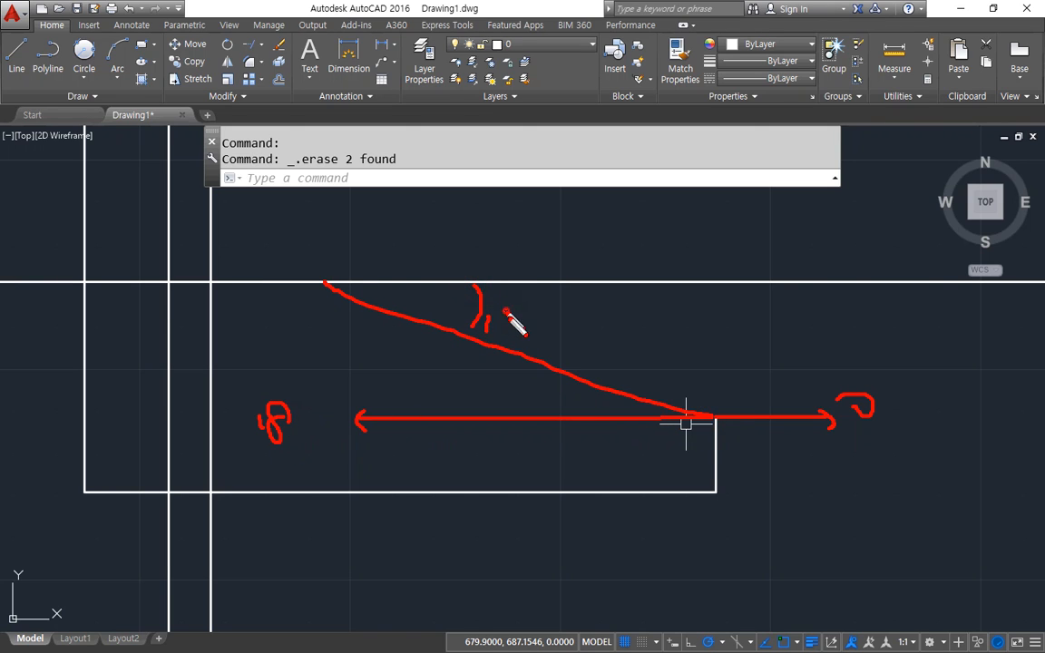
drag(559, 379, 556, 418)
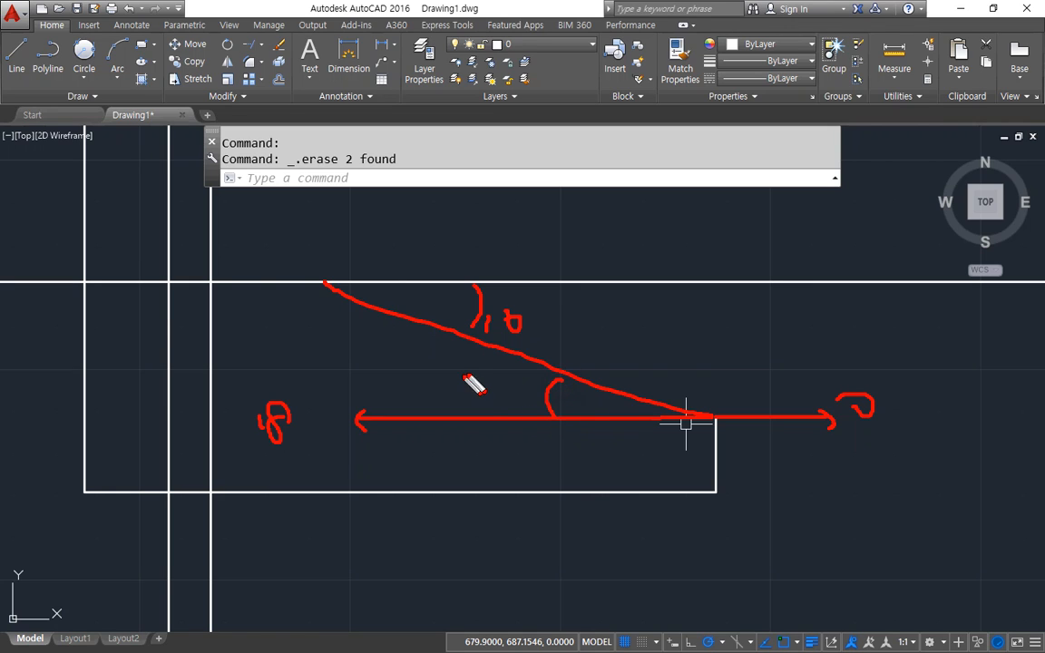
drag(491, 372, 492, 392)
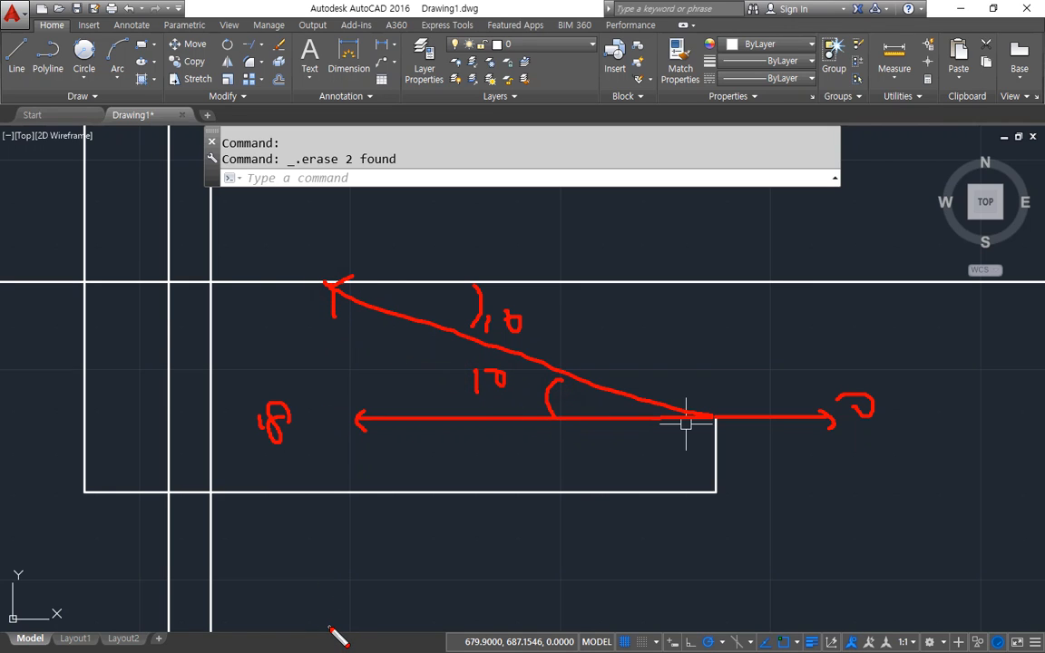
key(Escape)
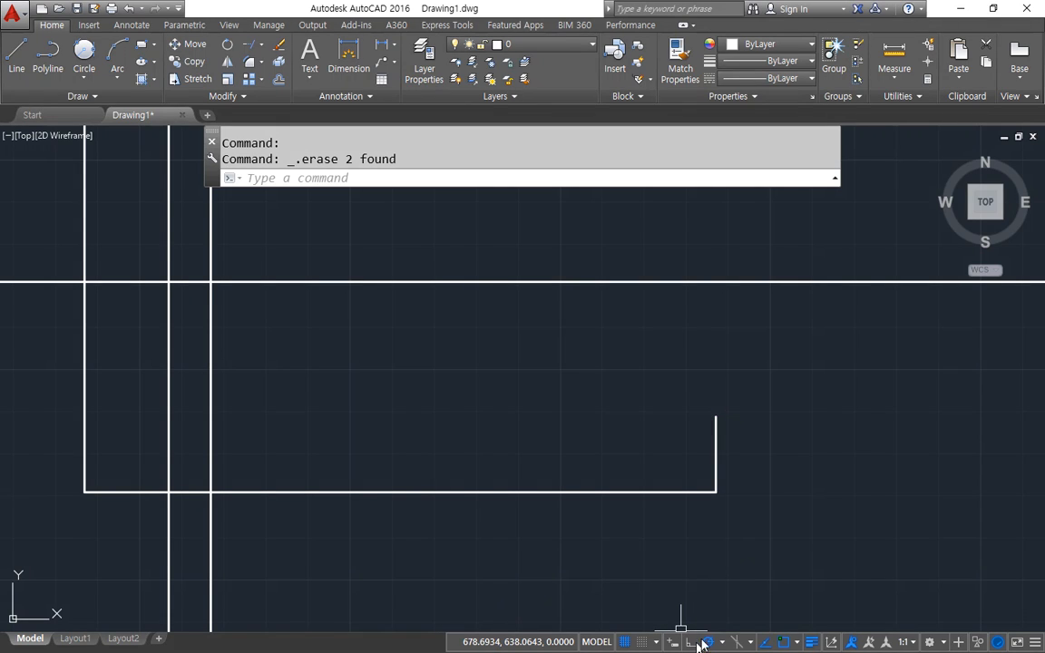
Set polar tracking to 10-degree increments and draw a 190° line from the upper short segment's free end past both vertical centre lines
click(723, 643)
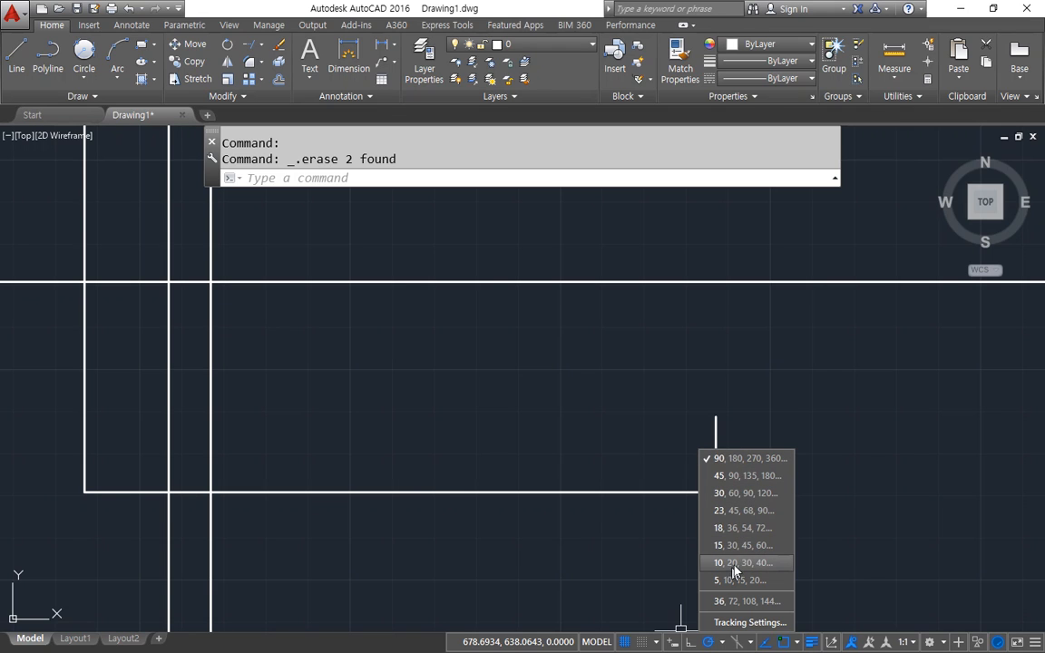
click(760, 564)
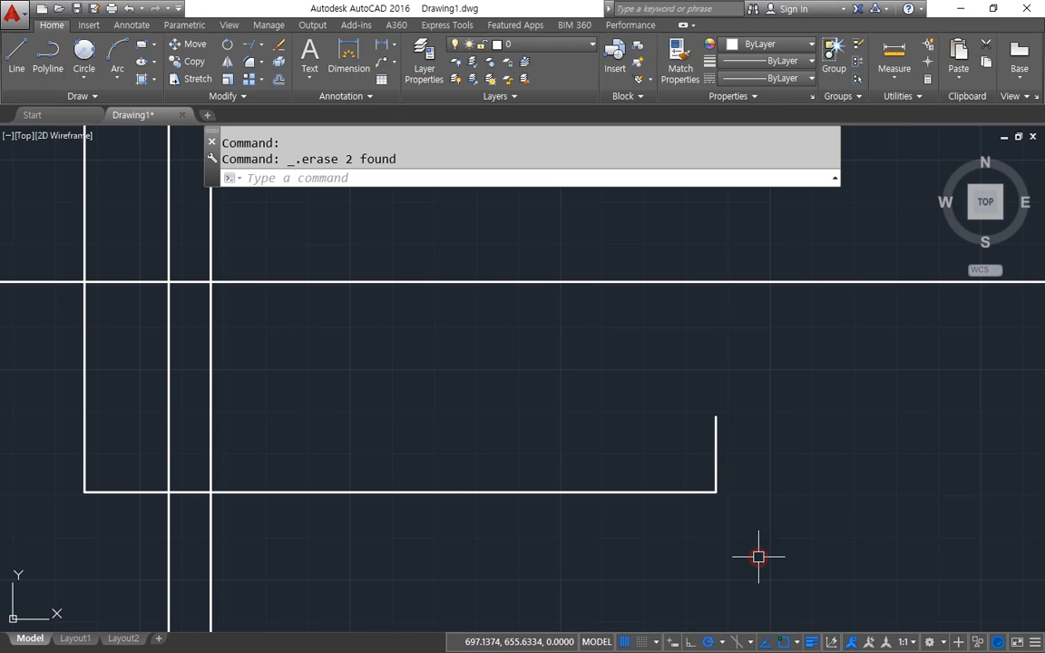
scroll(689, 465, down, 2)
middle_drag(653, 408, 661, 422)
text(l)
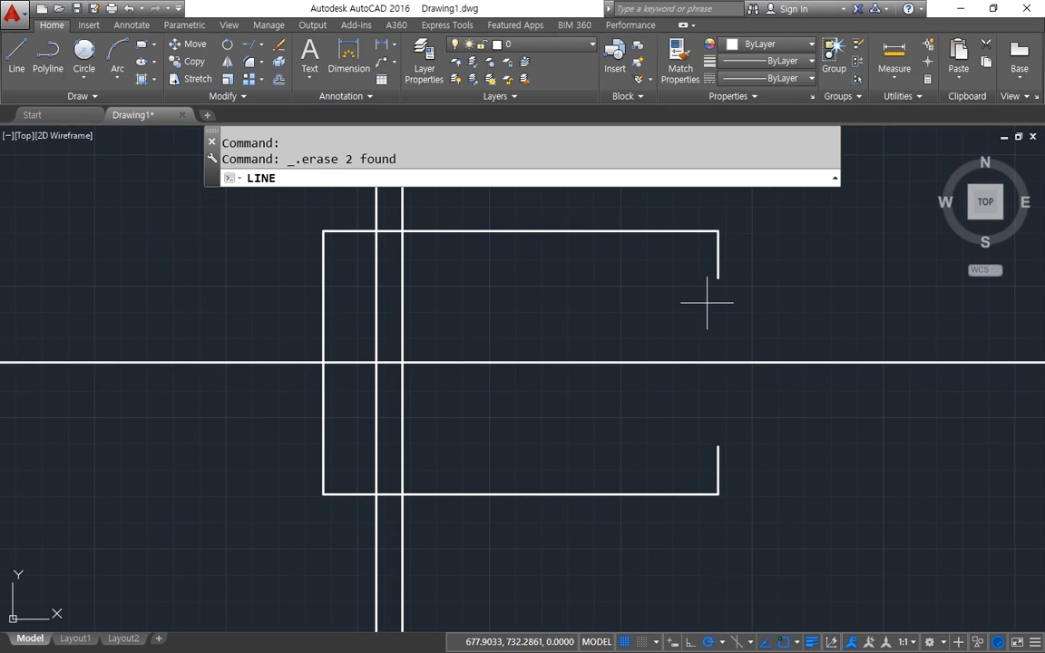
key(Return)
click(716, 277)
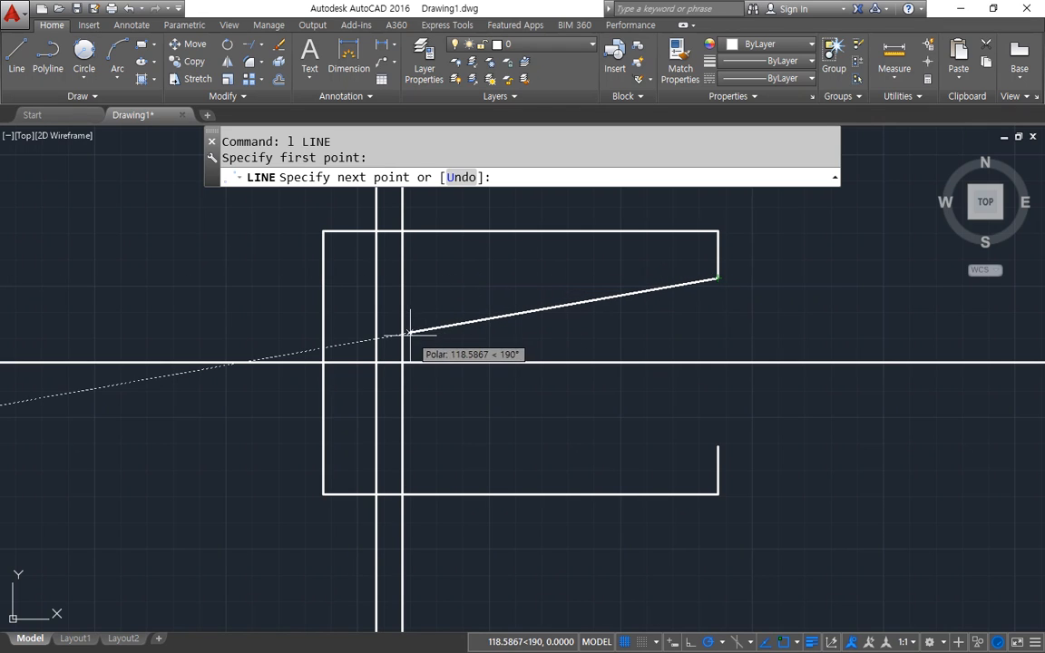
click(360, 341)
key(Return)
Draw a 170° line from the lower short segment's free end to the vertical line nearest the opening
key(Return)
click(717, 447)
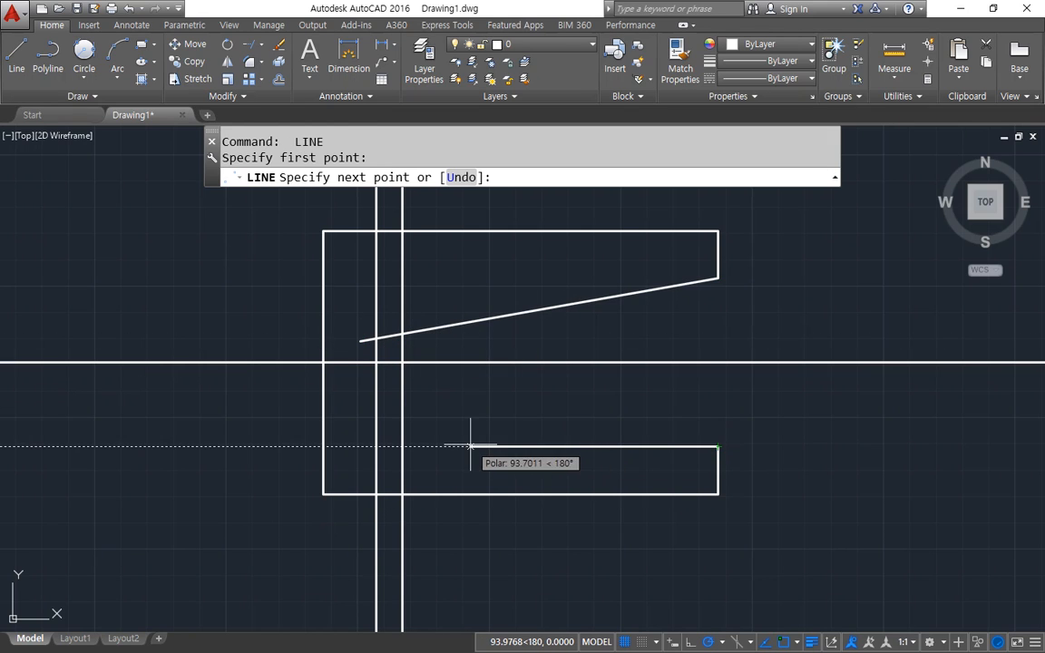
scroll(396, 431, up, 4)
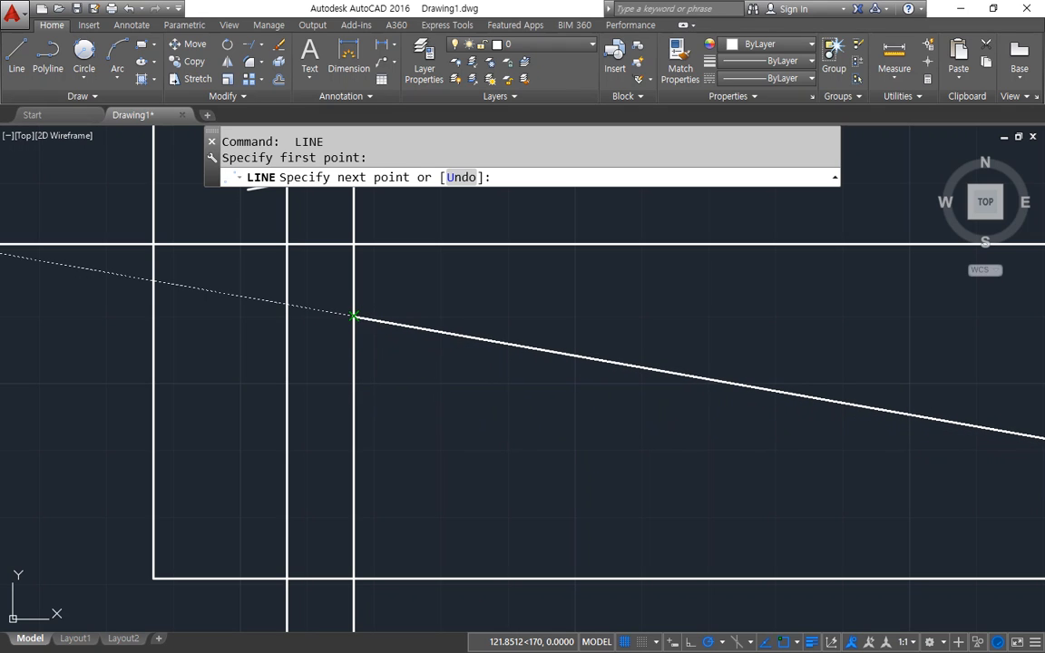
click(354, 316)
key(Return)
Trim the upper sloped line's overhang beyond the vertical line where the lower sloped line ends
middle_drag(339, 355, 371, 499)
text(t)
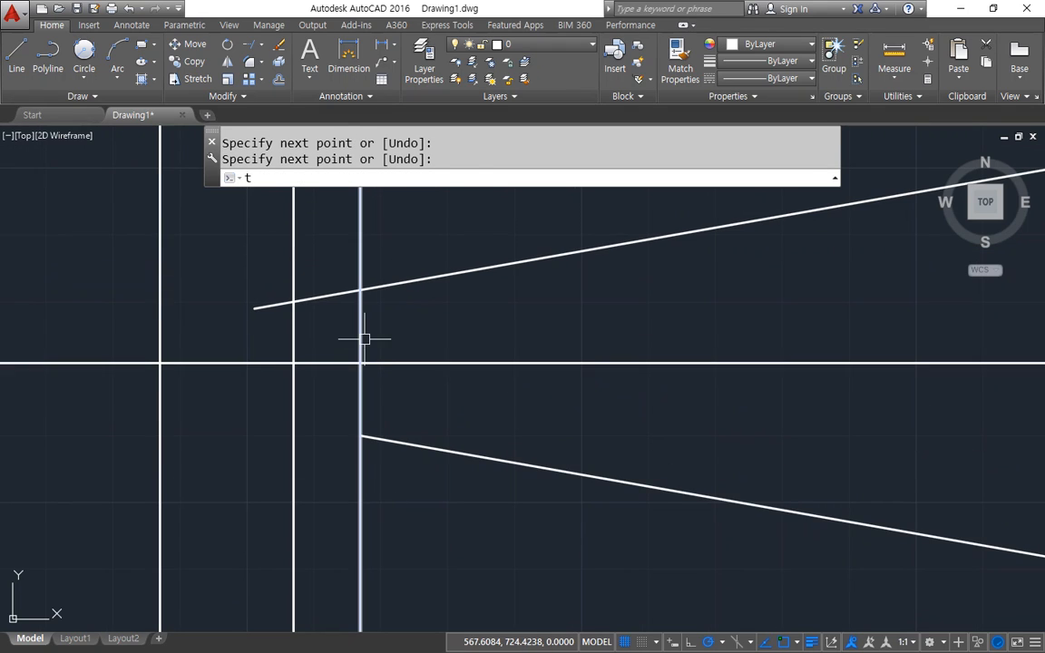
key(Return)
click(362, 303)
key(Return)
click(332, 297)
key(Return)
Trim that vertical line above and below the two sloped lines, leaving only the segment joining them
key(Return)
click(401, 282)
click(407, 442)
key(Return)
click(361, 447)
click(362, 263)
key(Return)
scroll(337, 374, down, 3)
scroll(337, 374, down, 2)
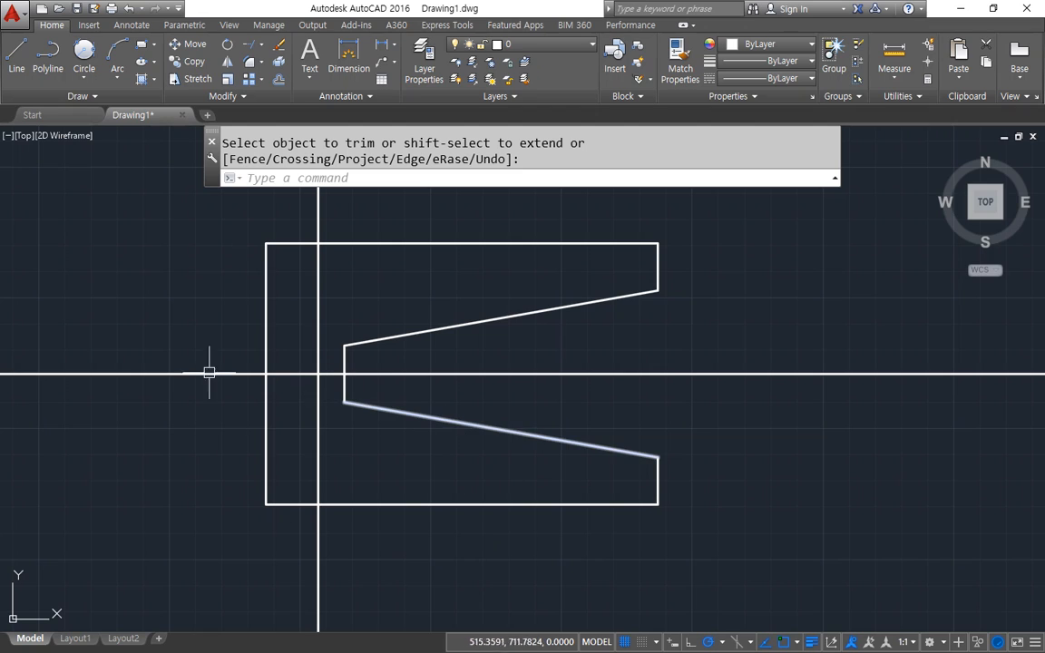
Draw a circle of radius 10 centred on the intersection of the horizontal and vertical centre lines
key(Return)
text(c CIRCLE)
key(Return)
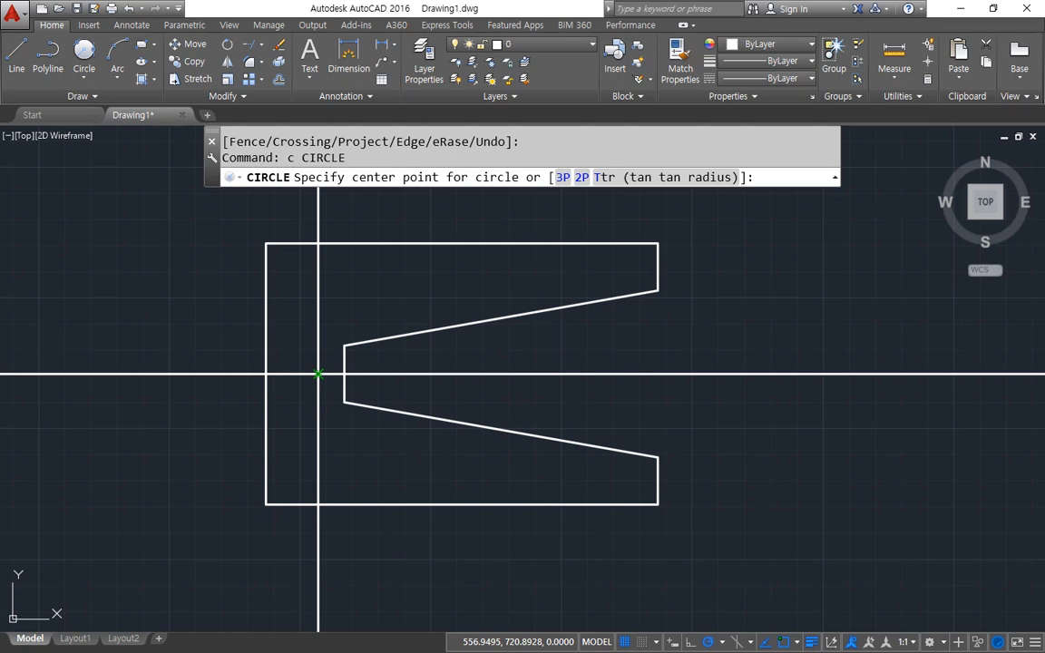
click(317, 374)
text(10)
key(Return)
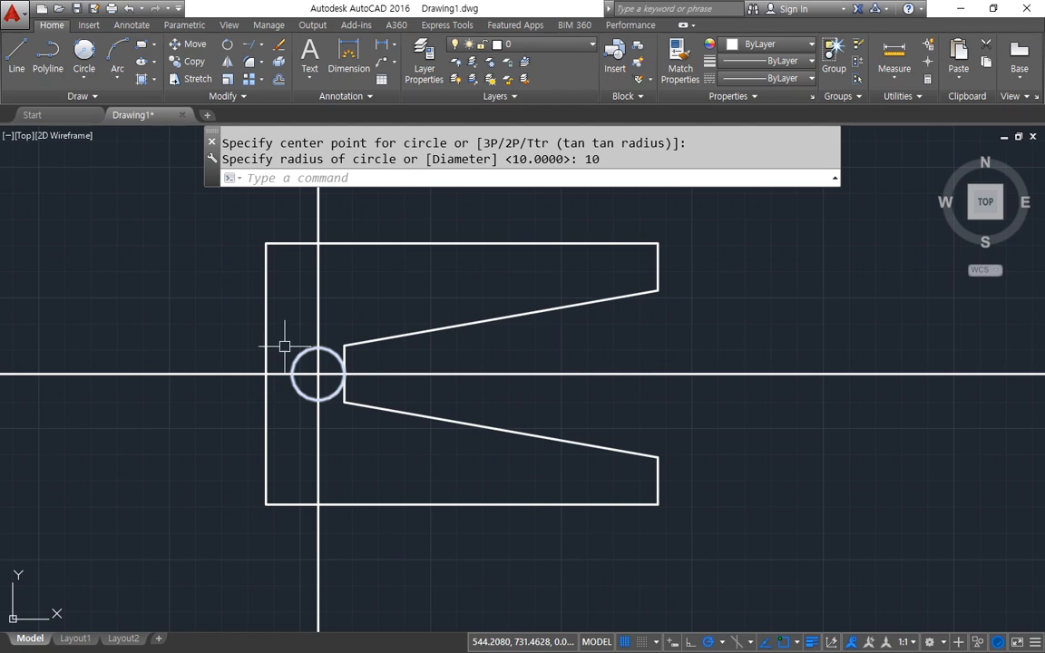
Draw a Tan, Tan, Tan circle touching the radius-10 circle, the outline's left edge and its upper edge
click(83, 78)
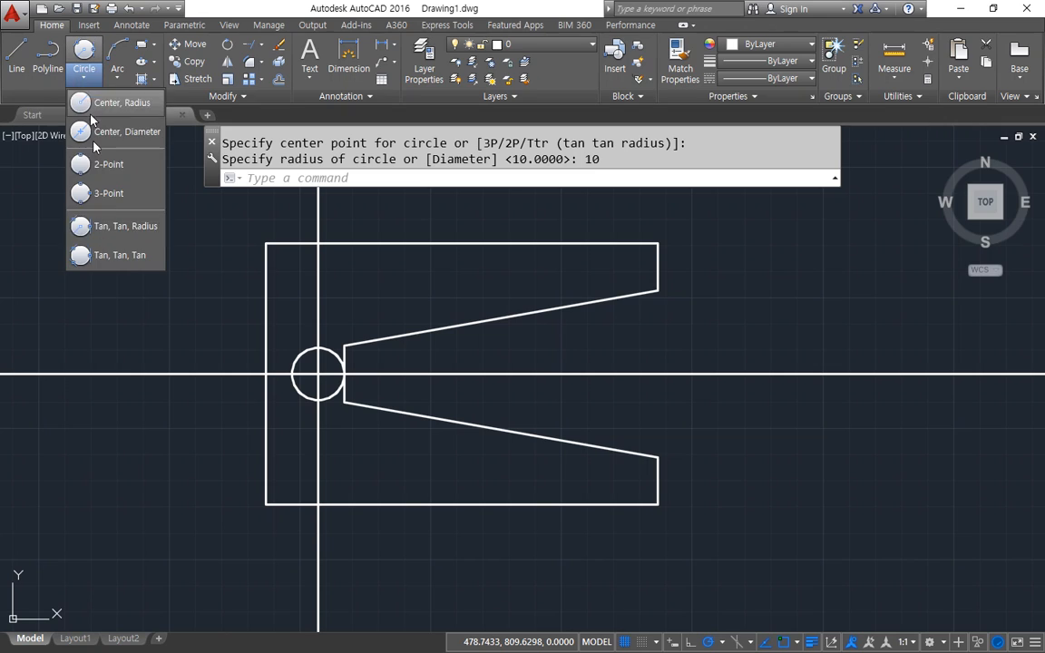
click(125, 263)
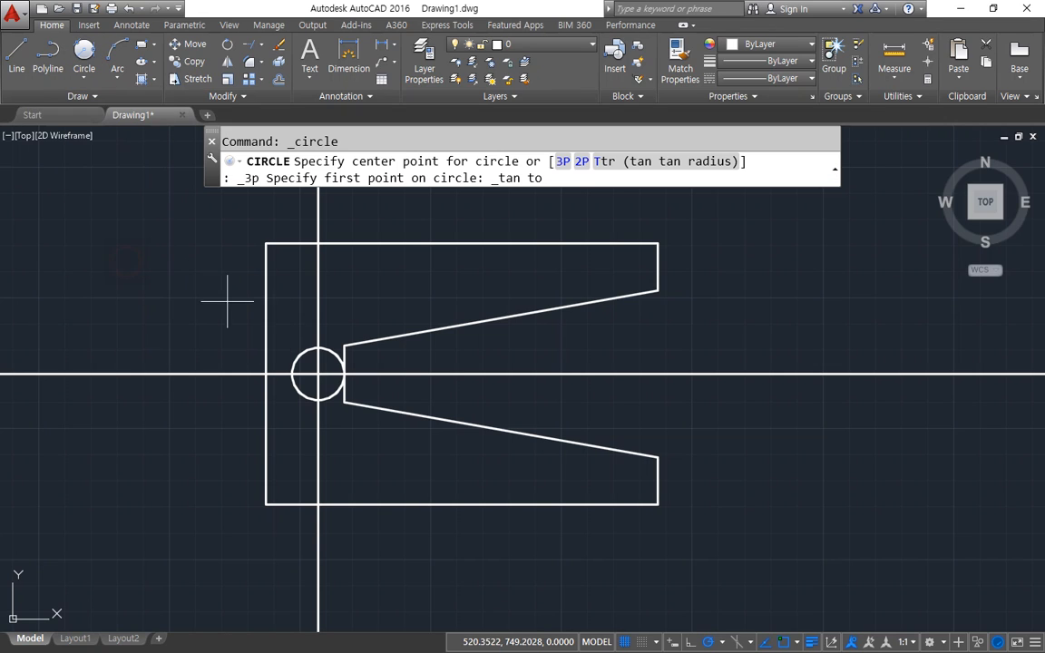
click(295, 349)
click(250, 263)
click(343, 245)
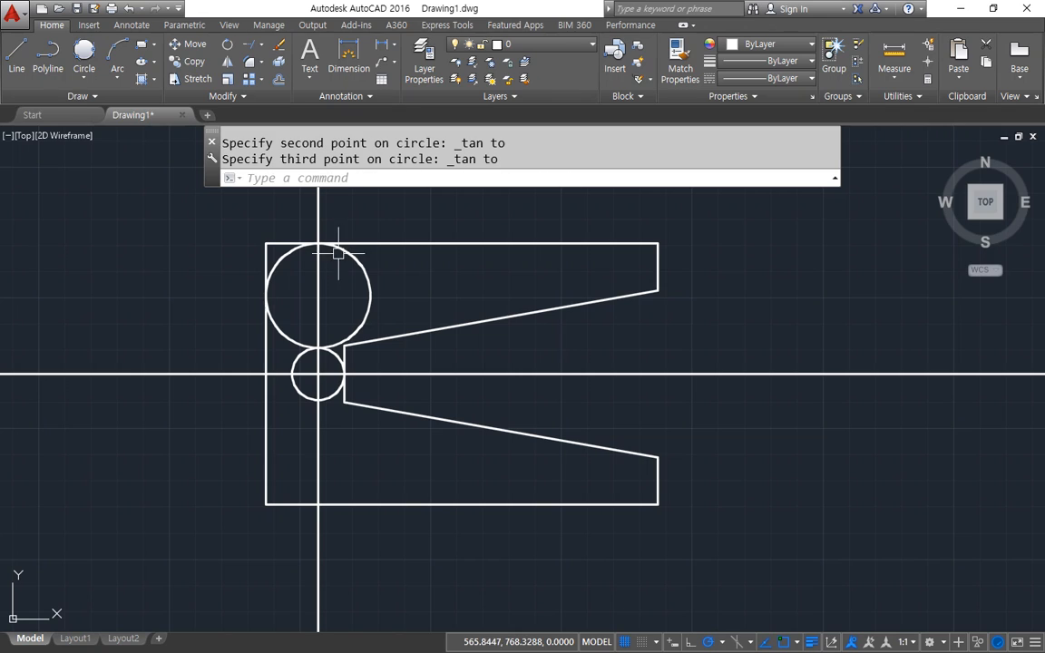
Draw a second three-tangent circle touching the upper sloped line, the large corner circle and the upper edge
click(84, 53)
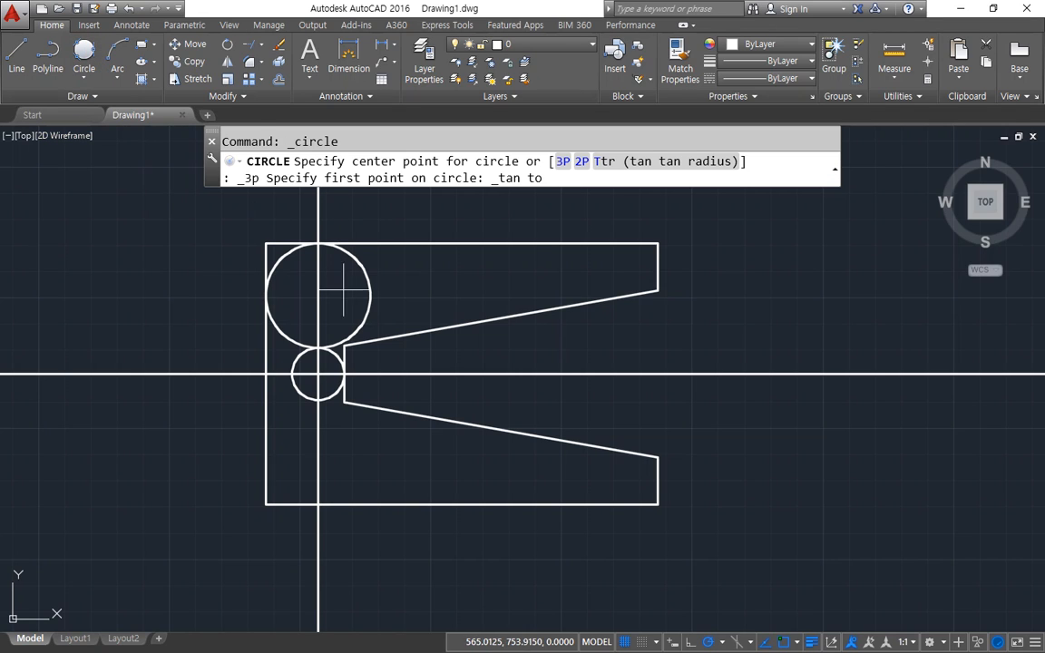
click(417, 332)
click(372, 292)
click(401, 242)
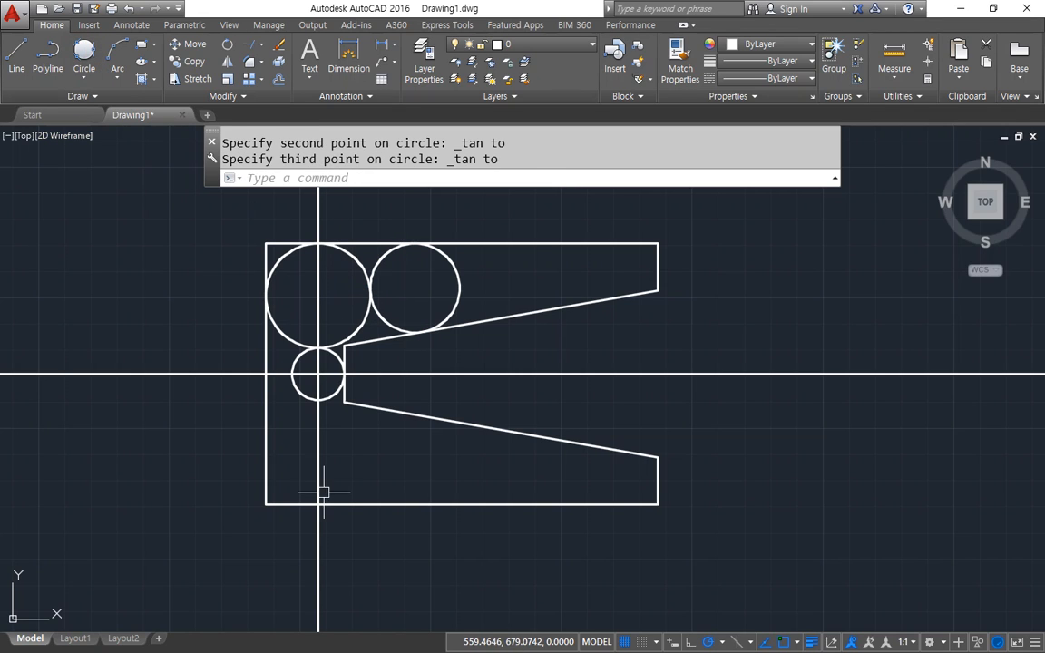
Add a third three-tangent circle in the upper arm, touching the sloped line, the second circle and the upper edge
click(82, 80)
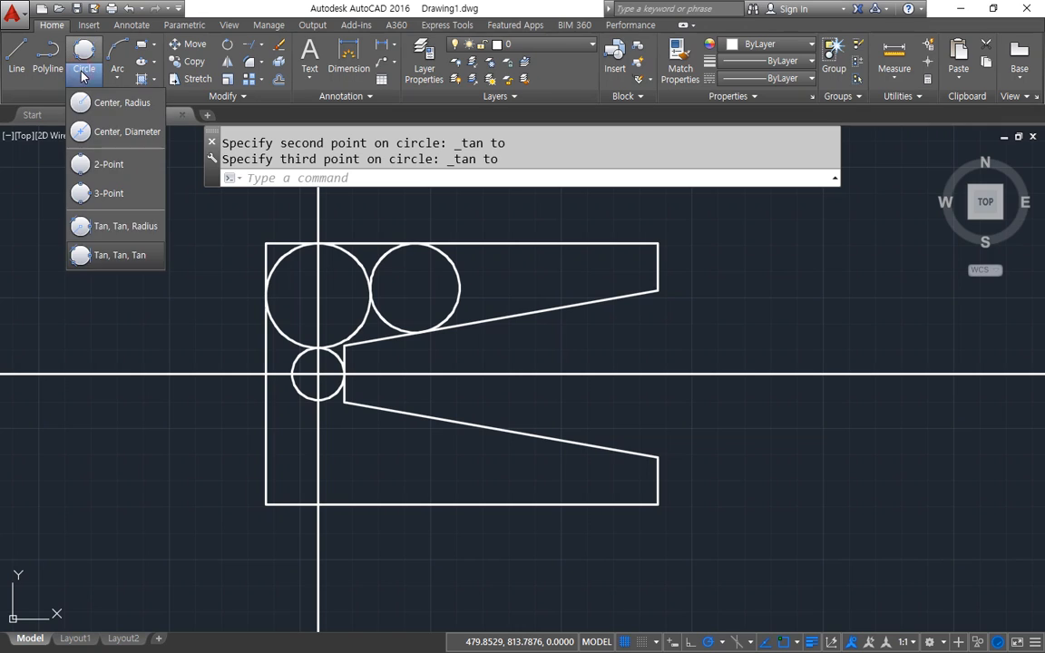
click(96, 260)
click(533, 313)
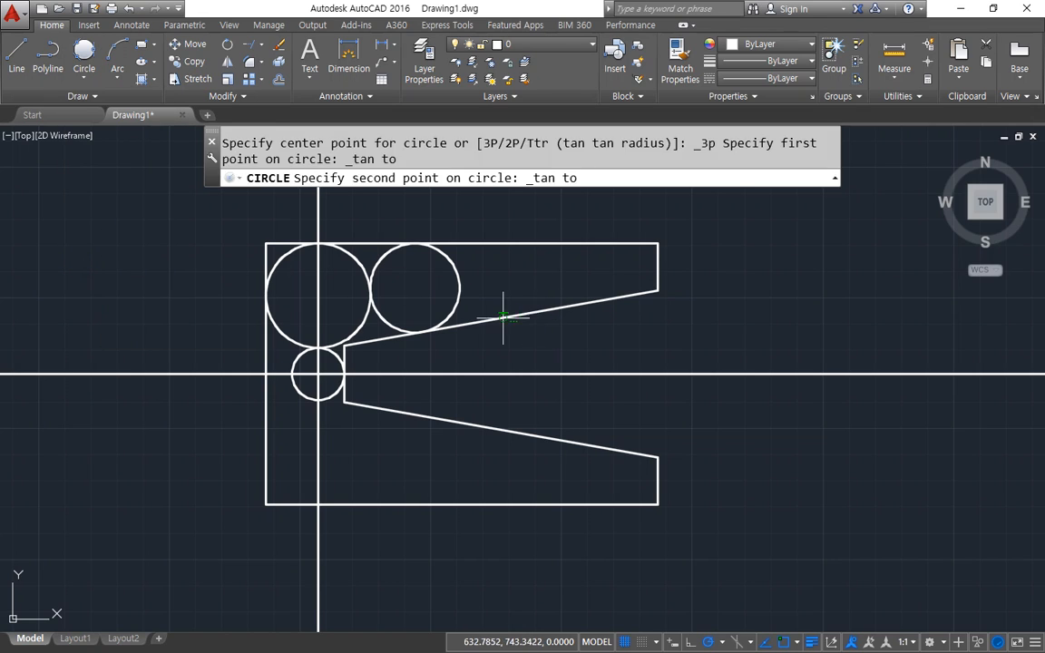
click(465, 277)
click(468, 244)
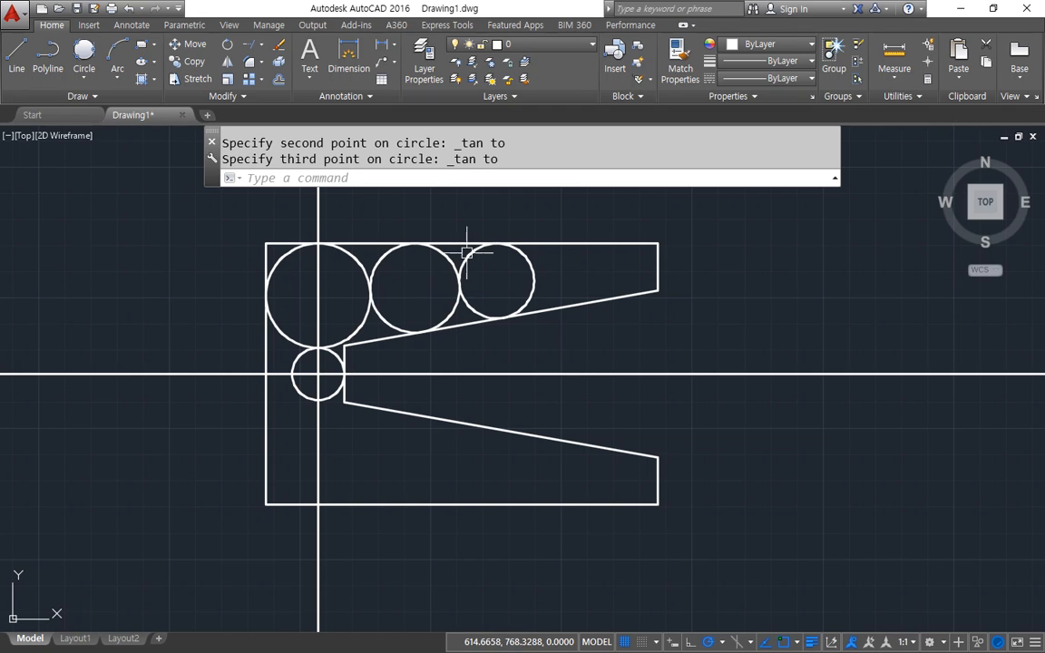
Add a fourth three-tangent circle touching the upper sloped line, the third circle in the row and the upper edge
click(83, 80)
click(187, 6)
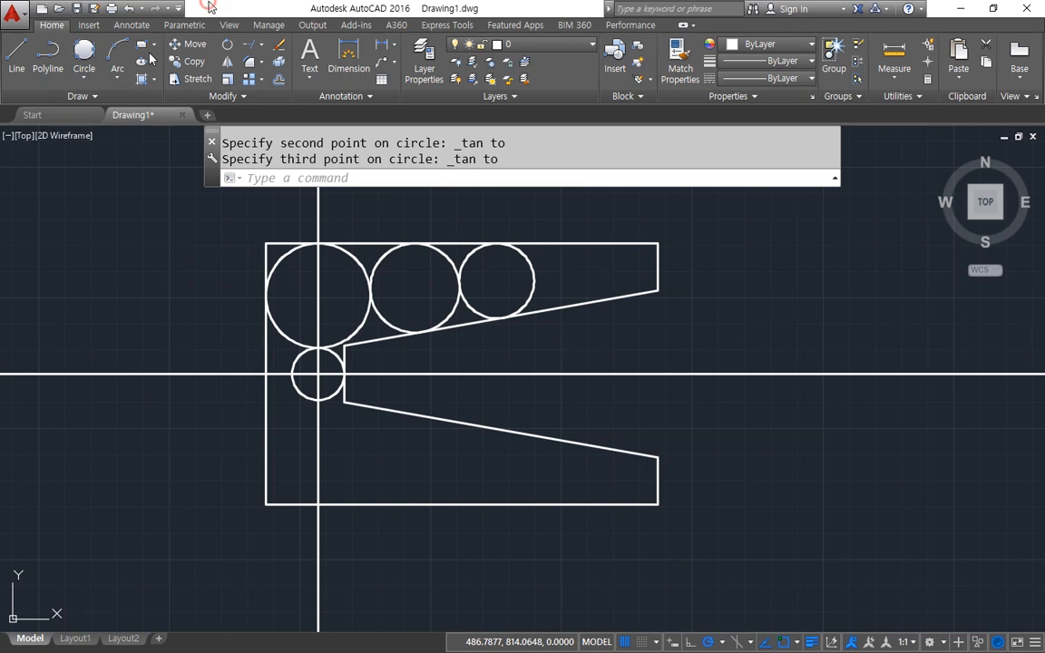
click(83, 52)
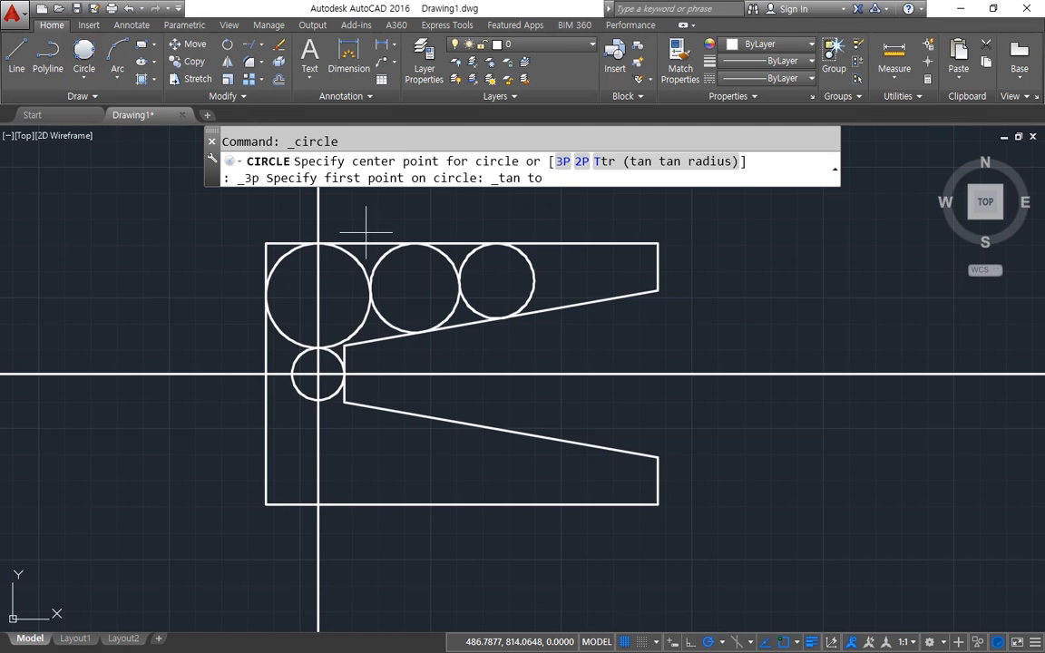
click(570, 305)
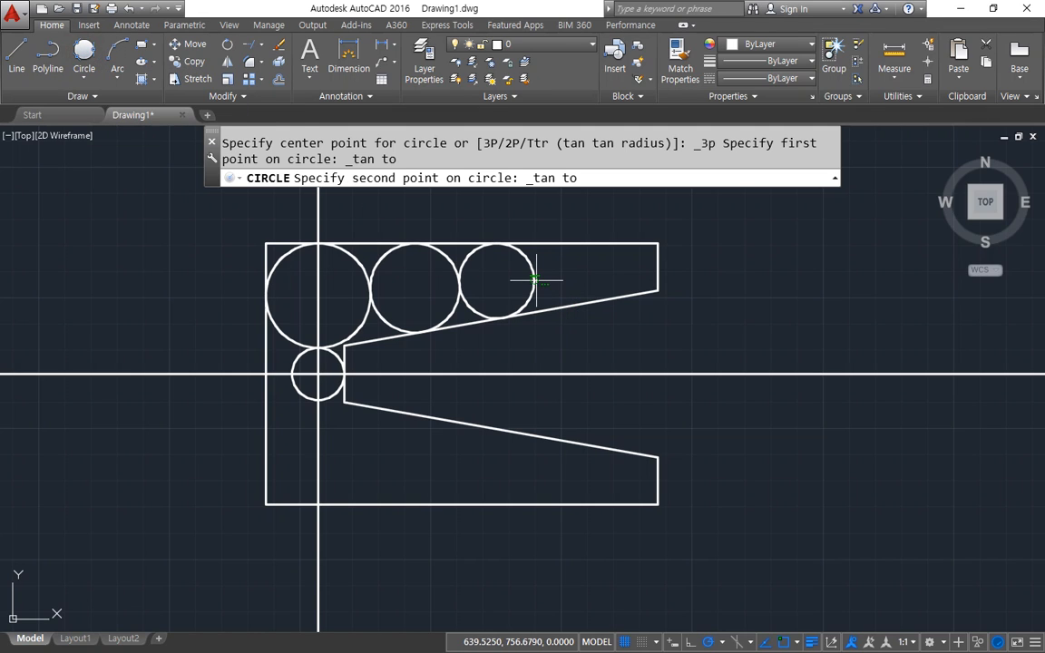
click(539, 280)
click(567, 242)
Add a fifth three-tangent circle near the upper arm's end, touching the sloped line, the fourth circle and the upper edge
click(82, 53)
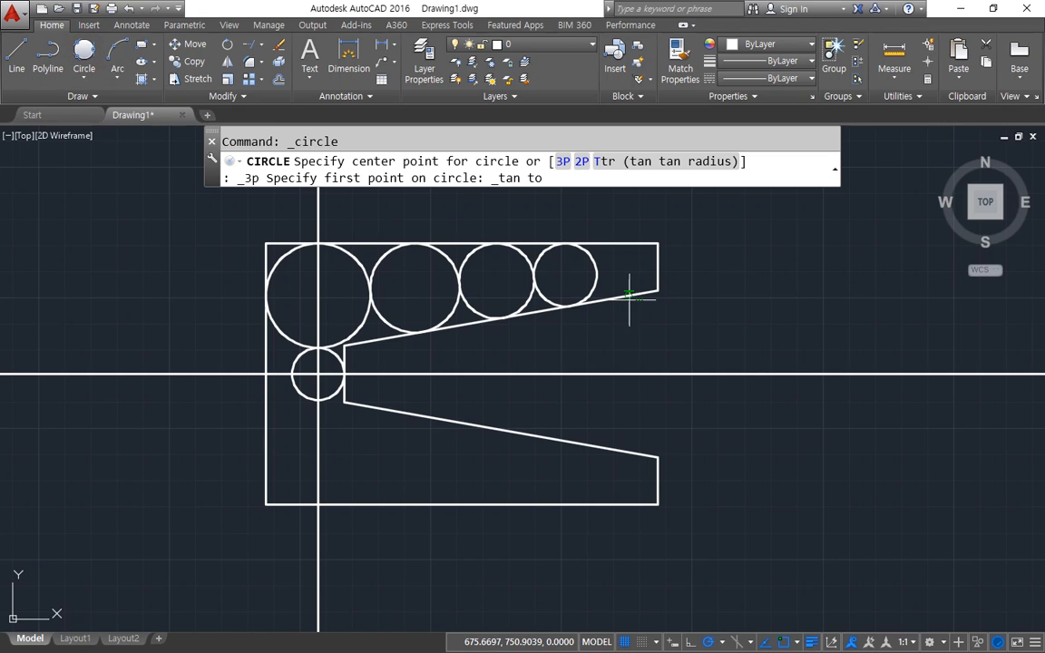
click(640, 294)
click(592, 274)
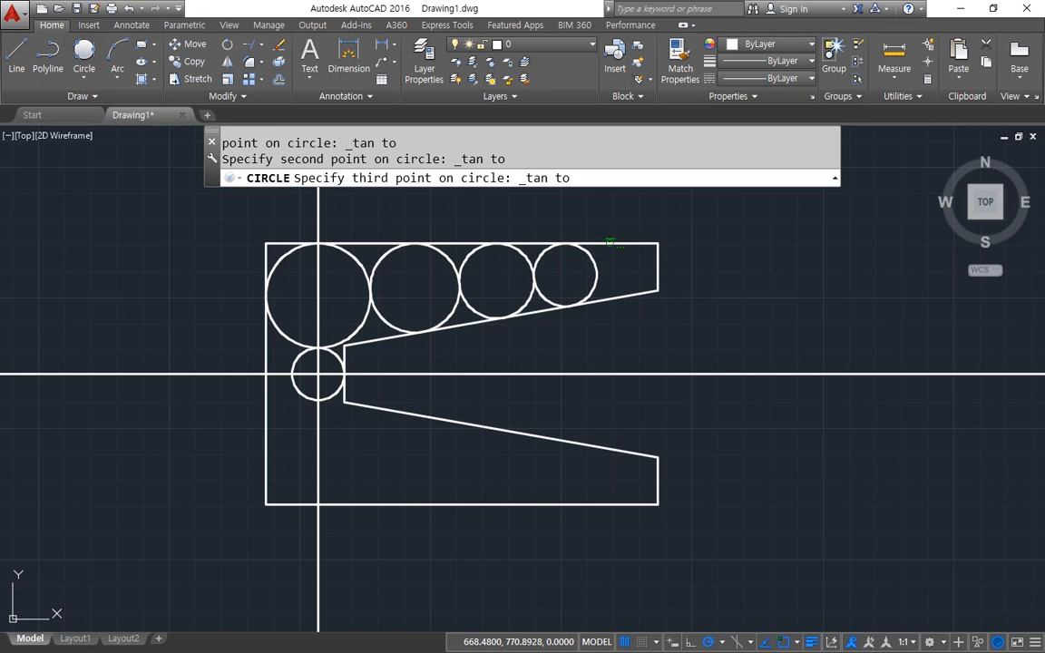
click(614, 243)
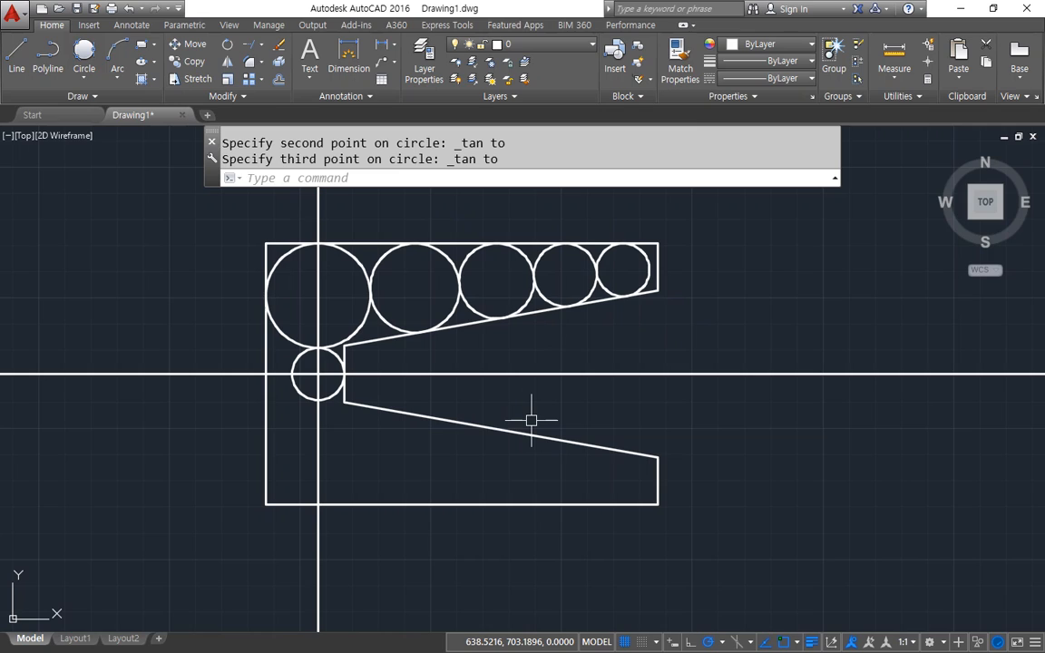